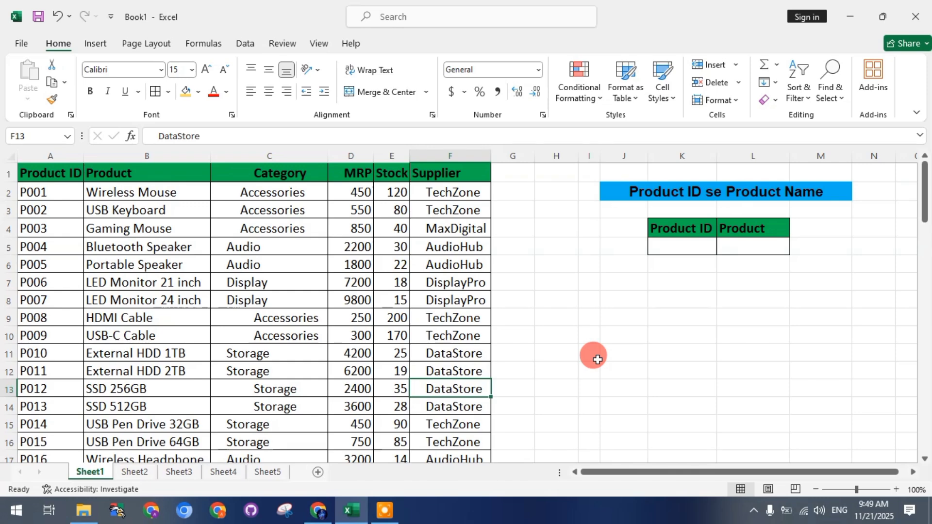
- Look through the product table on Sheet1 from its header row down to the last product record
{"action": "left_click", "coordinate": [53, 178]}
{"action": "scroll", "coordinate": [94, 295], "scroll_direction": "down", "scroll_amount": 8}
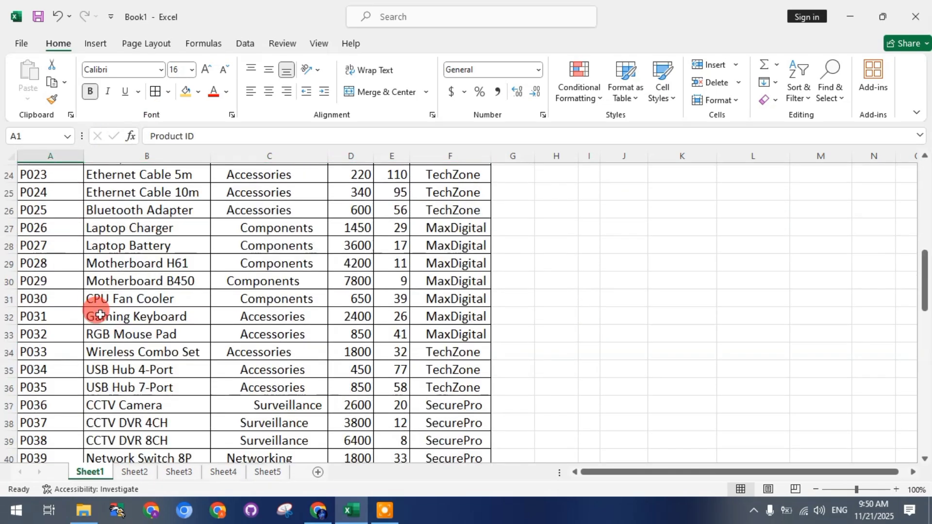
{"action": "scroll", "coordinate": [115, 358], "scroll_direction": "down", "scroll_amount": 3}
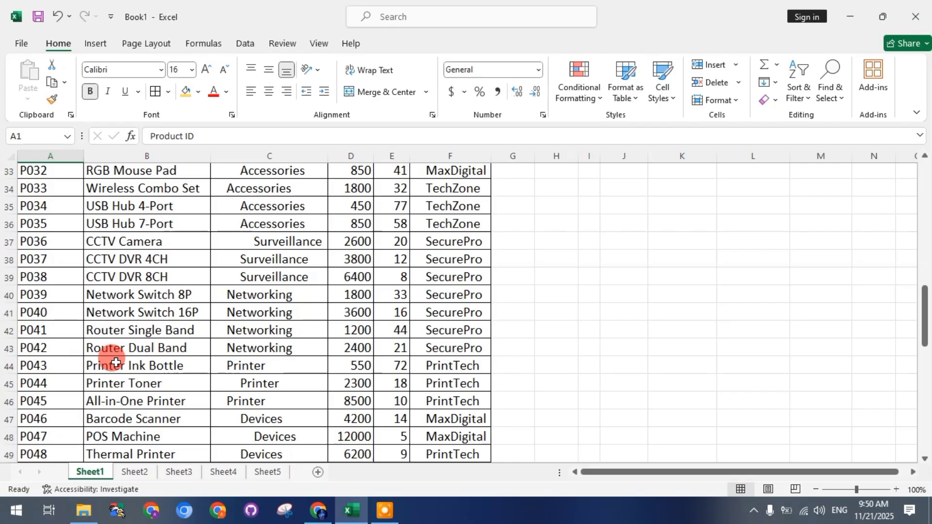
{"action": "scroll", "coordinate": [116, 359], "scroll_direction": "down", "scroll_amount": 2}
{"action": "scroll", "coordinate": [115, 361], "scroll_direction": "down", "scroll_amount": 1}
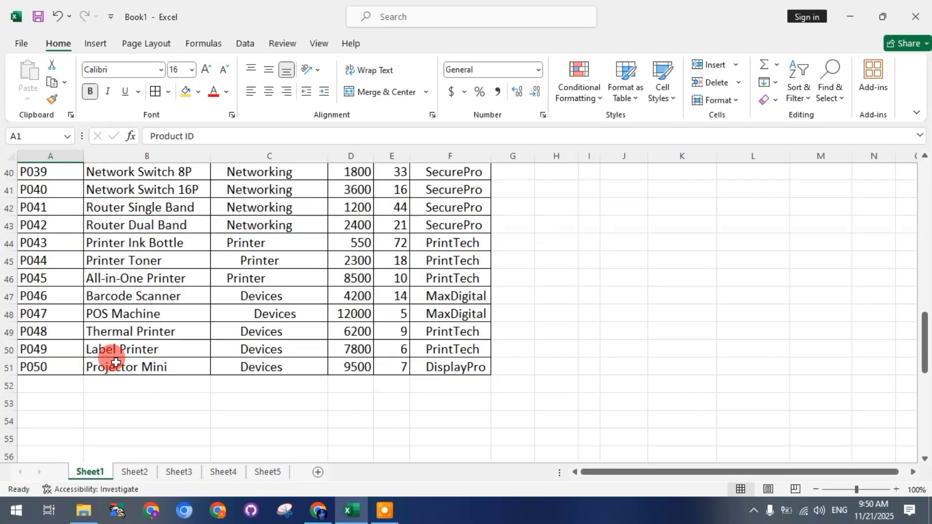
{"action": "scroll", "coordinate": [115, 361], "scroll_direction": "up", "scroll_amount": 13}
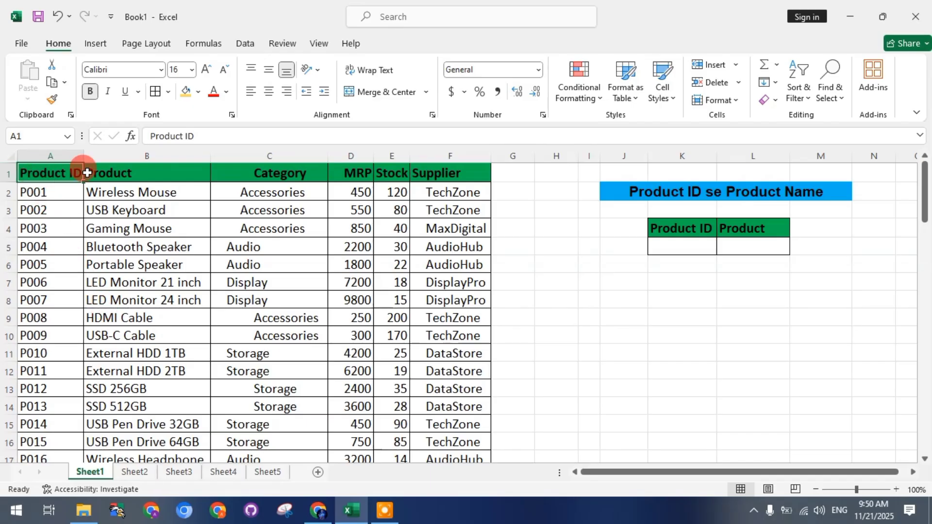
- Examine the product table's column headers, the P002 record, and the title of the Product ID se Product Name lookup area
{"action": "left_click", "coordinate": [102, 171]}
{"action": "left_click", "coordinate": [289, 171]}
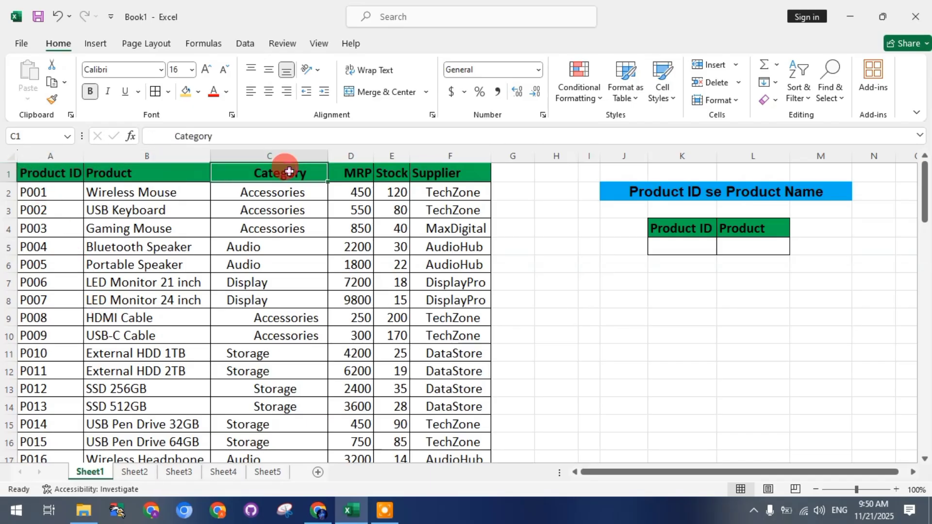
{"action": "left_click", "coordinate": [368, 171]}
{"action": "left_click", "coordinate": [401, 171]}
{"action": "left_click", "coordinate": [420, 173]}
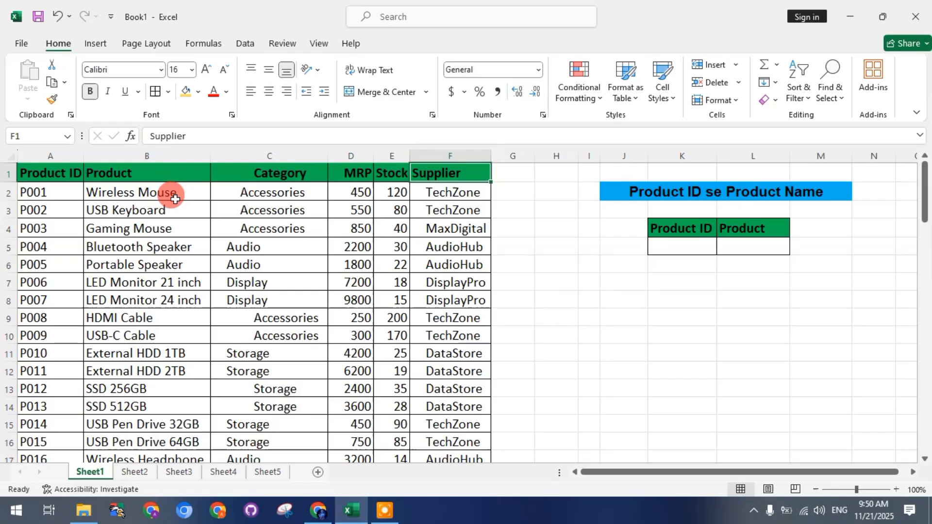
{"action": "left_click", "coordinate": [37, 179]}
{"action": "left_click_drag", "start_coordinate": [38, 179], "coordinate": [426, 176]}
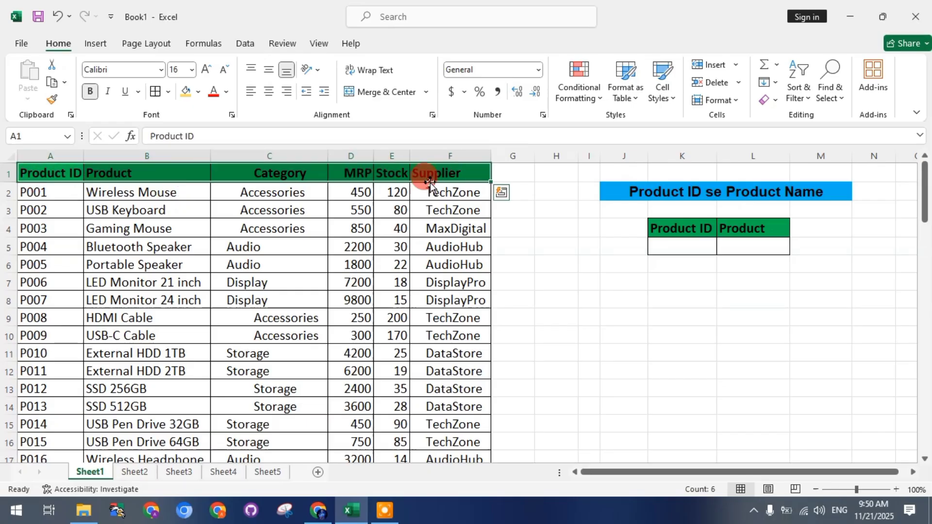
{"action": "left_click", "coordinate": [42, 209]}
{"action": "left_click", "coordinate": [128, 209]}
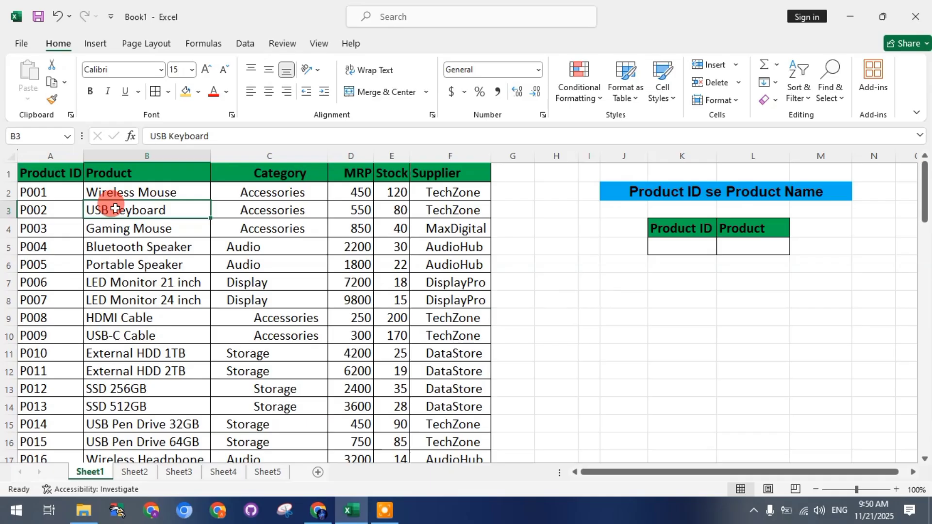
{"action": "left_click_drag", "start_coordinate": [39, 170], "coordinate": [427, 169]}
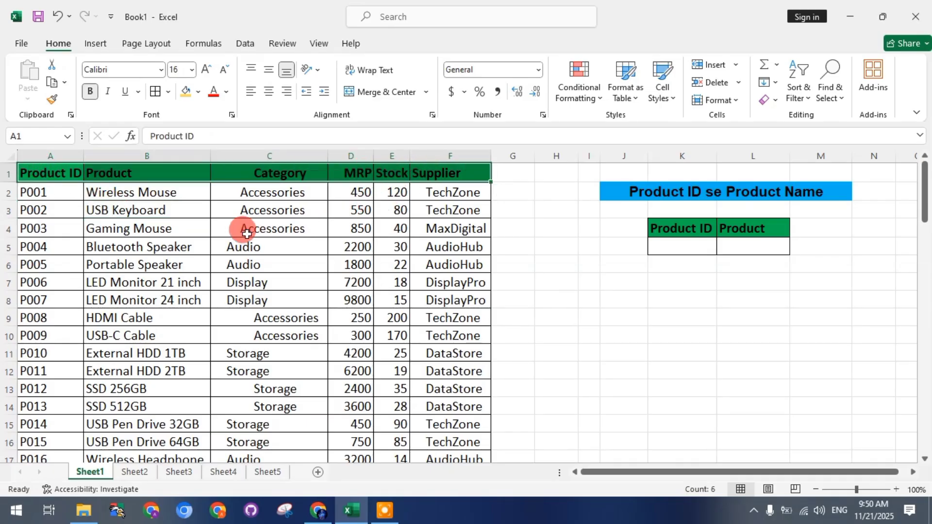
{"action": "left_click", "coordinate": [666, 190]}
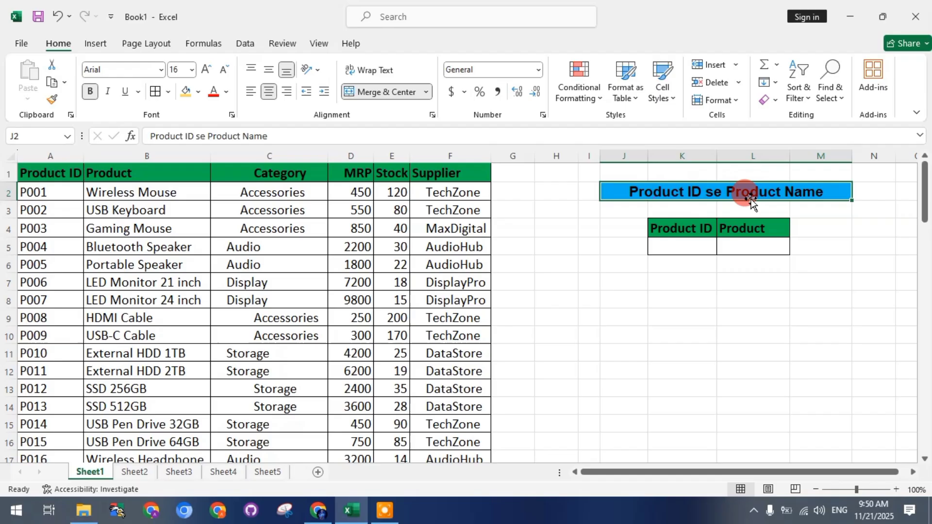
- Start a VLOOKUP formula in cell L5 with "P004" as the lookup value
{"action": "double_click", "coordinate": [726, 241]}
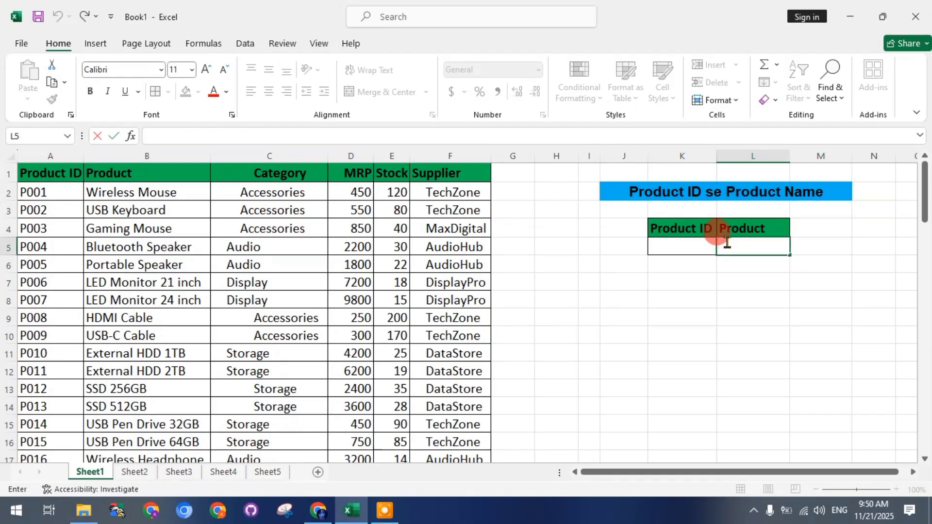
{"action": "type", "text": "="}
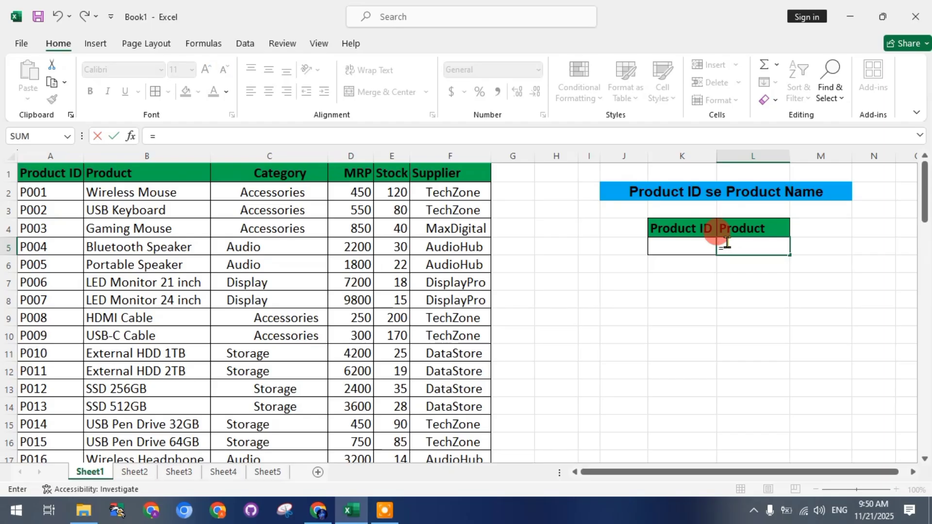
{"action": "type", "text": "vl"}
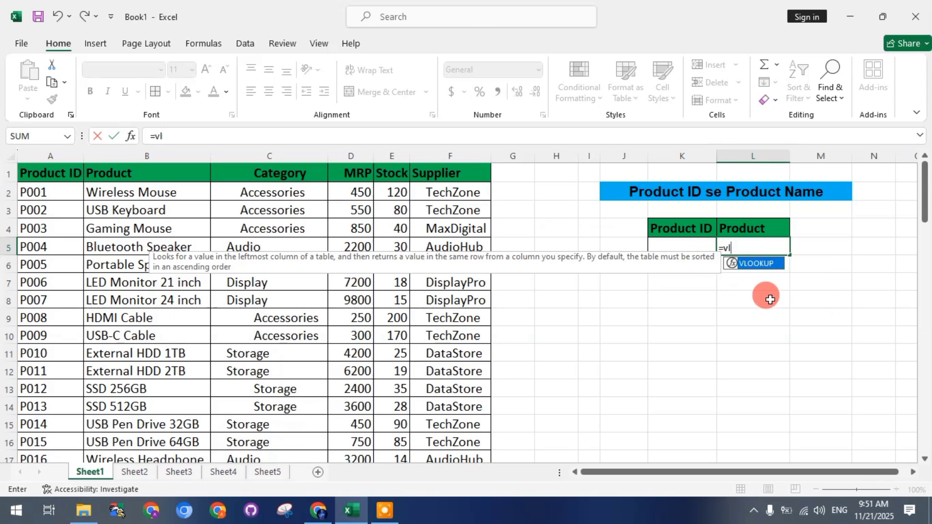
{"action": "key", "text": "Tab"}
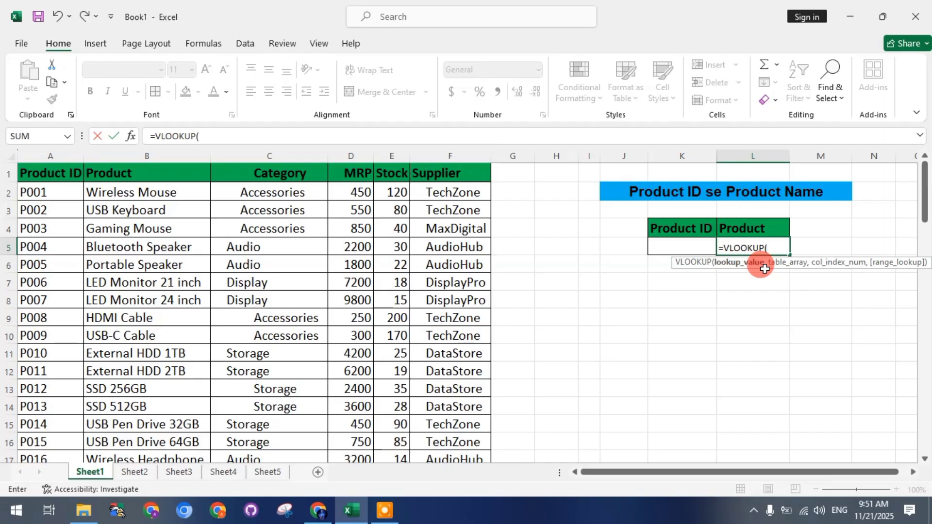
{"action": "type", "text": "\""}
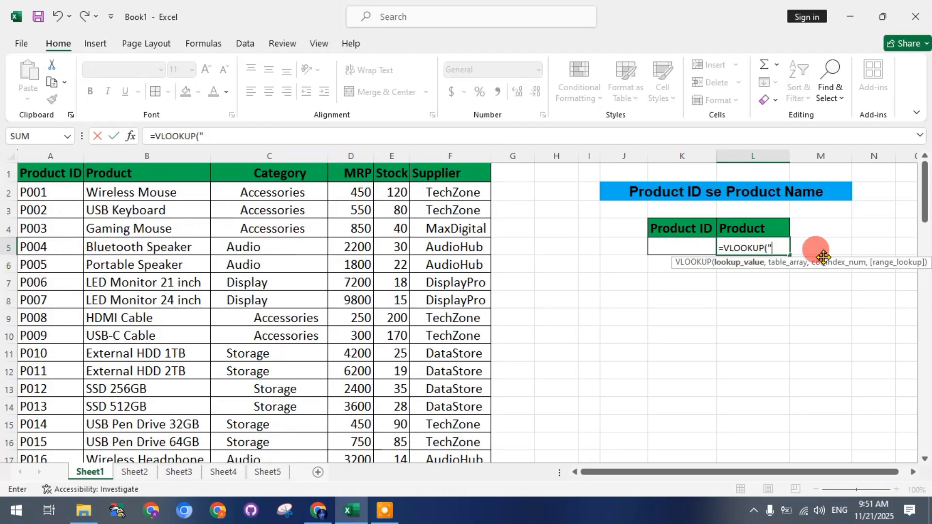
{"action": "type", "text": "P004"}
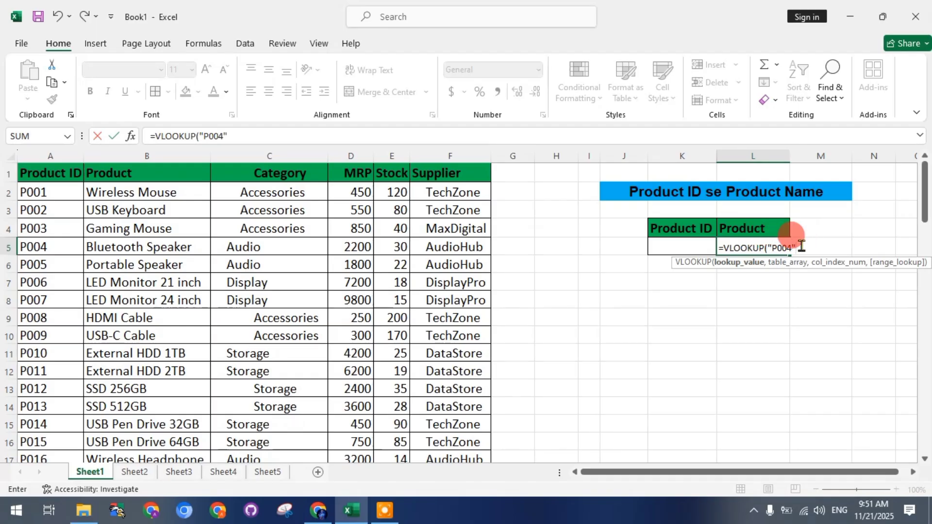
{"action": "type", "text": ","}
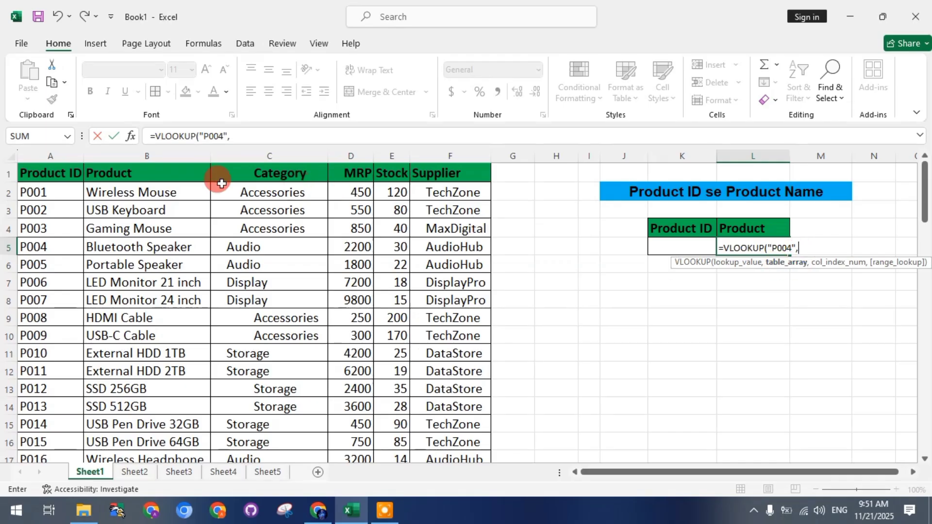
- Set the VLOOKUP table array to A1:B51, covering the Product ID and Product columns
{"action": "left_click_drag", "start_coordinate": [51, 182], "coordinate": [431, 175]}
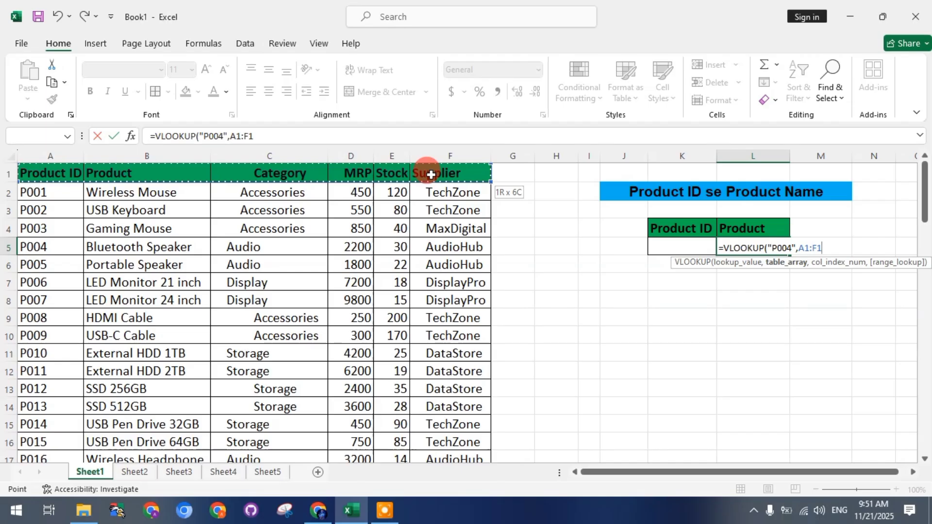
{"action": "left_click_drag", "start_coordinate": [431, 174], "coordinate": [199, 176]}
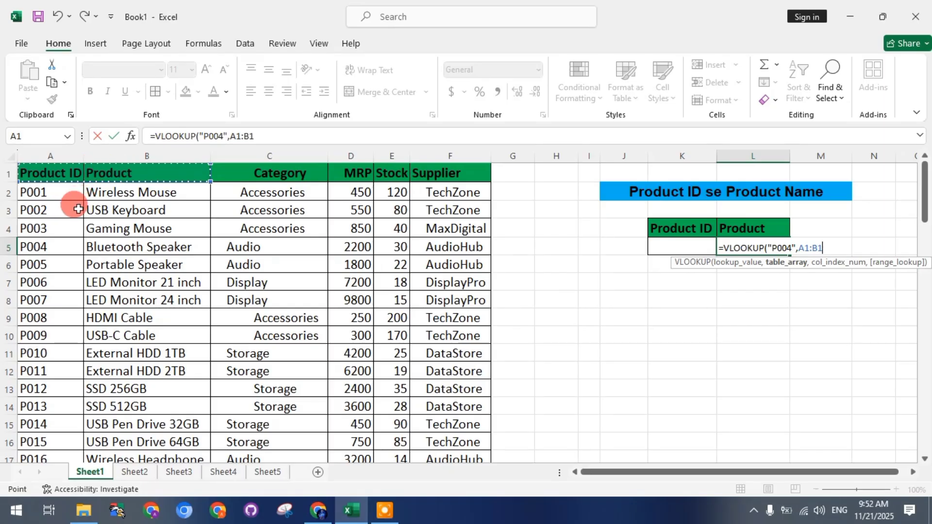
{"action": "left_click", "coordinate": [56, 171]}
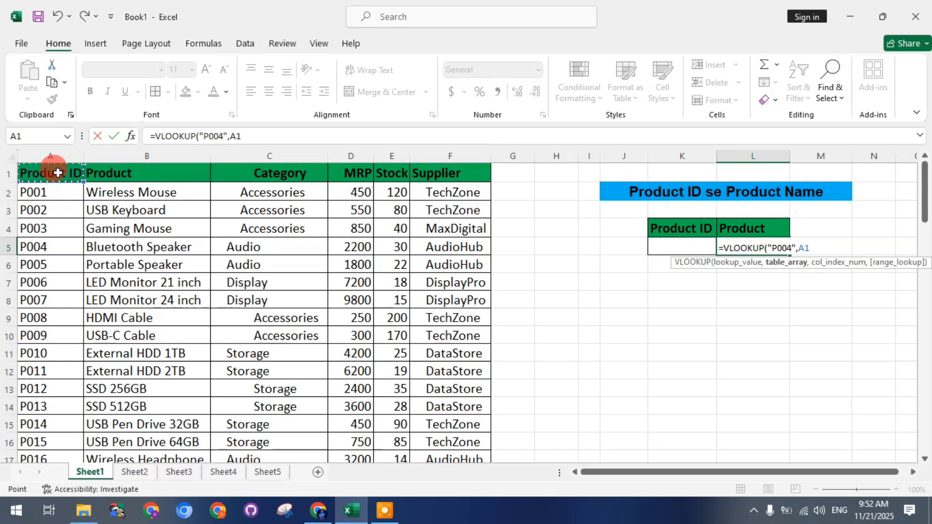
{"action": "left_click_drag", "start_coordinate": [58, 173], "coordinate": [140, 176]}
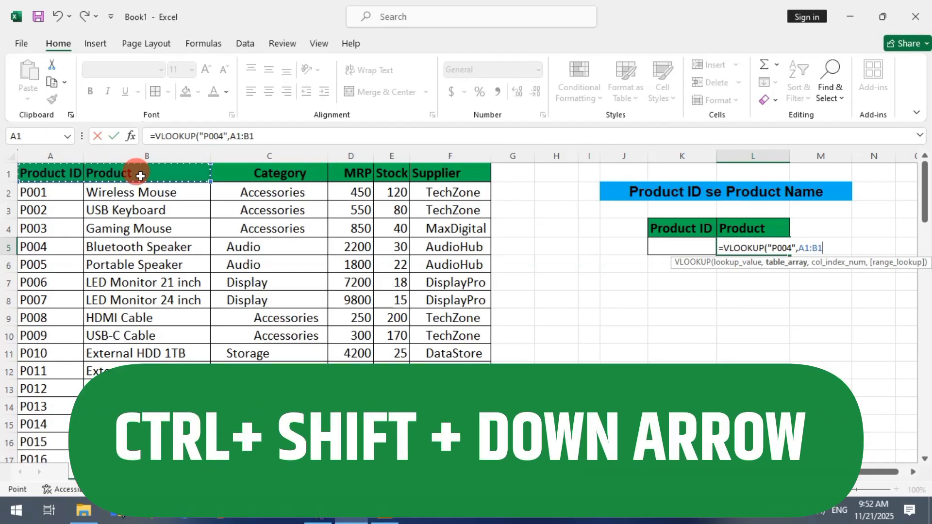
{"action": "key", "text": "ctrl+shift+Down"}
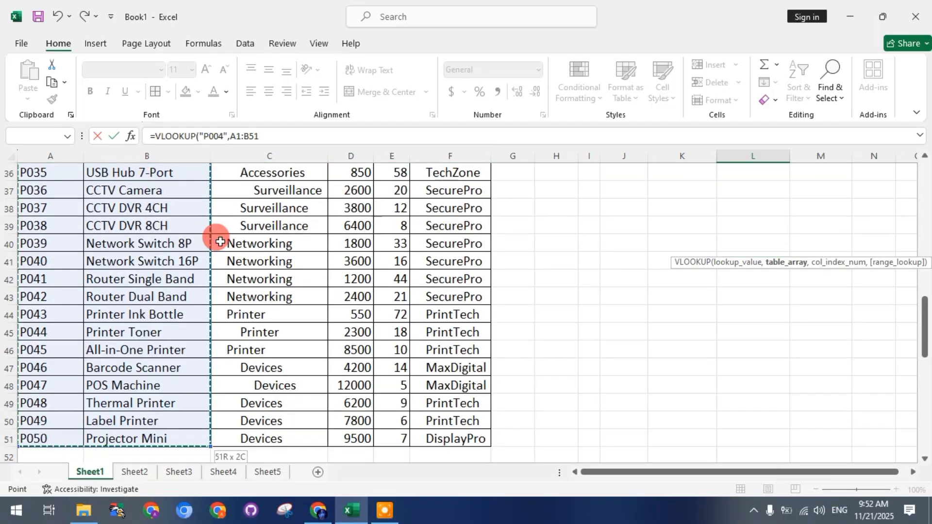
{"action": "scroll", "coordinate": [219, 241], "scroll_direction": "up", "scroll_amount": 12}
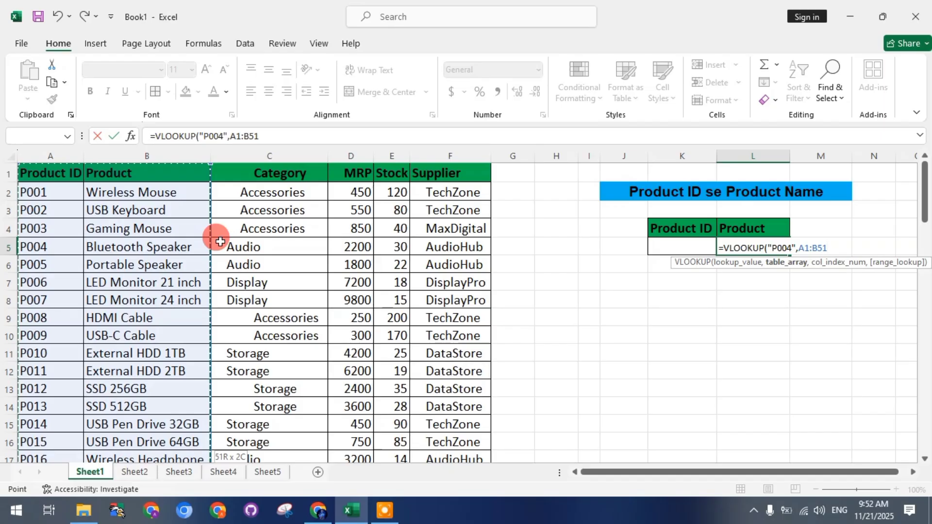
{"action": "type", "text": ","}
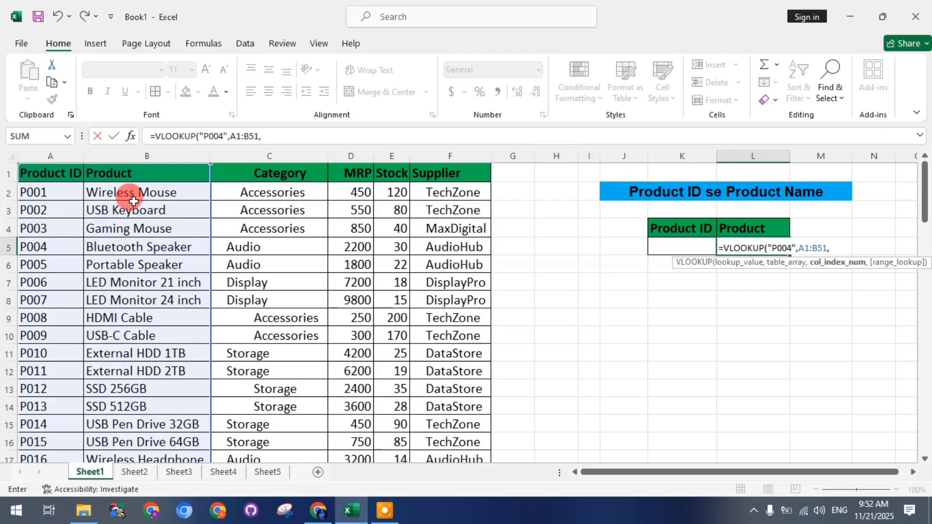
- Complete the VLOOKUP formula in L5 with column index 2 and range lookup 0 for an exact match
{"action": "type", "text": "2,"}
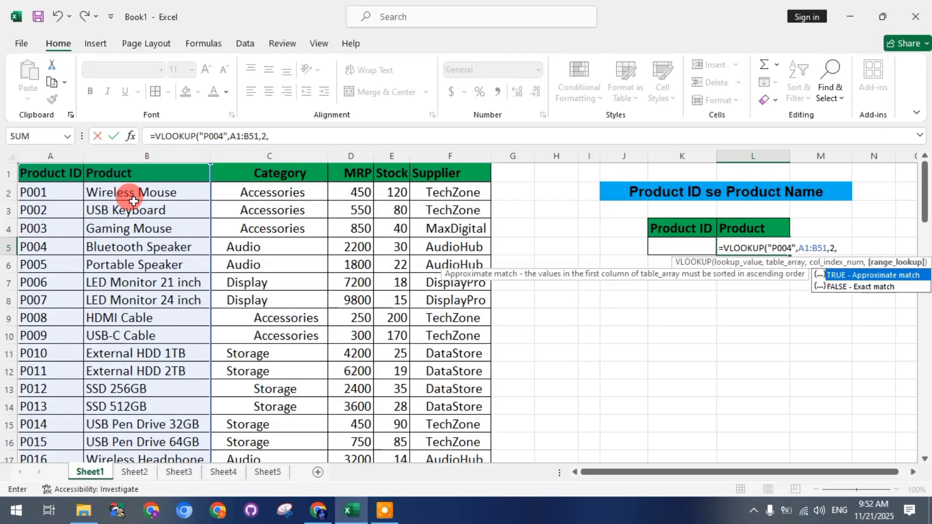
{"action": "type", "text": "0)"}
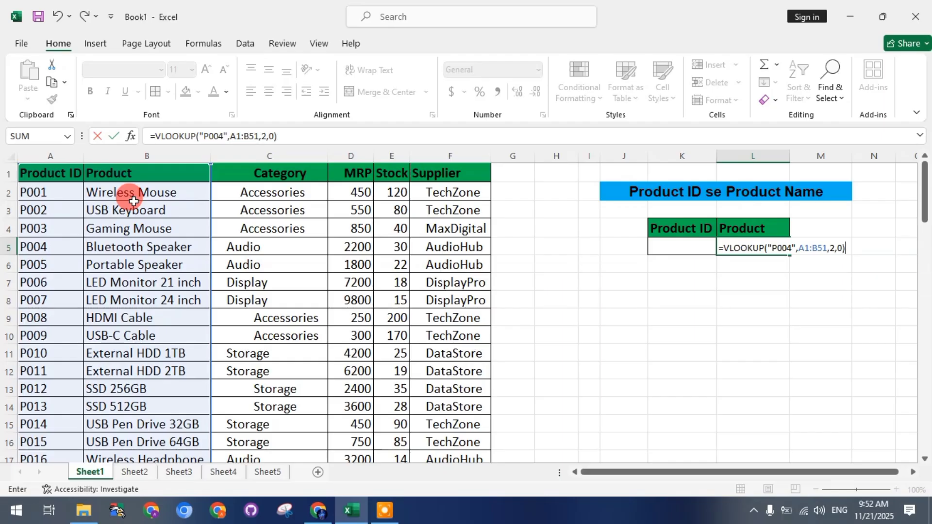
{"action": "key", "text": "Return"}
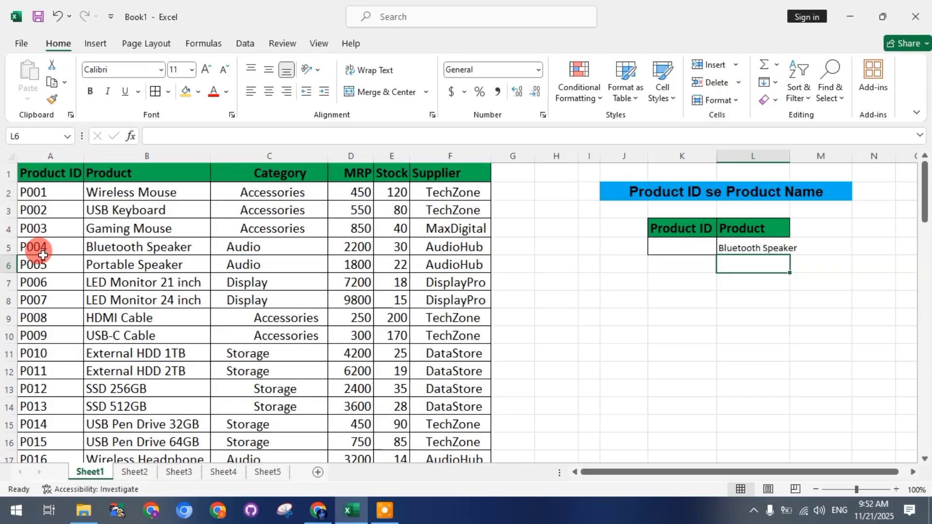
- Check the P004 record in the product table and autofit column L to its contents
{"action": "left_click_drag", "start_coordinate": [69, 245], "coordinate": [154, 248]}
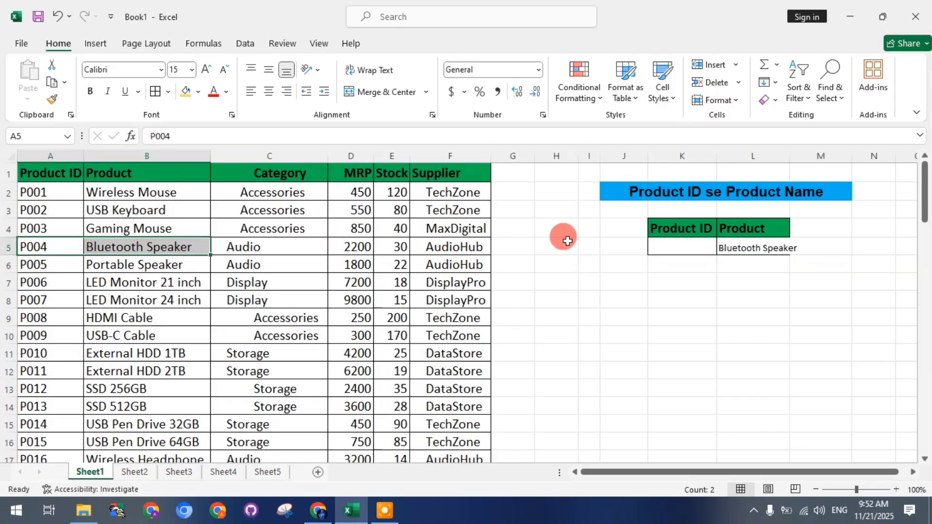
{"action": "double_click", "coordinate": [786, 153]}
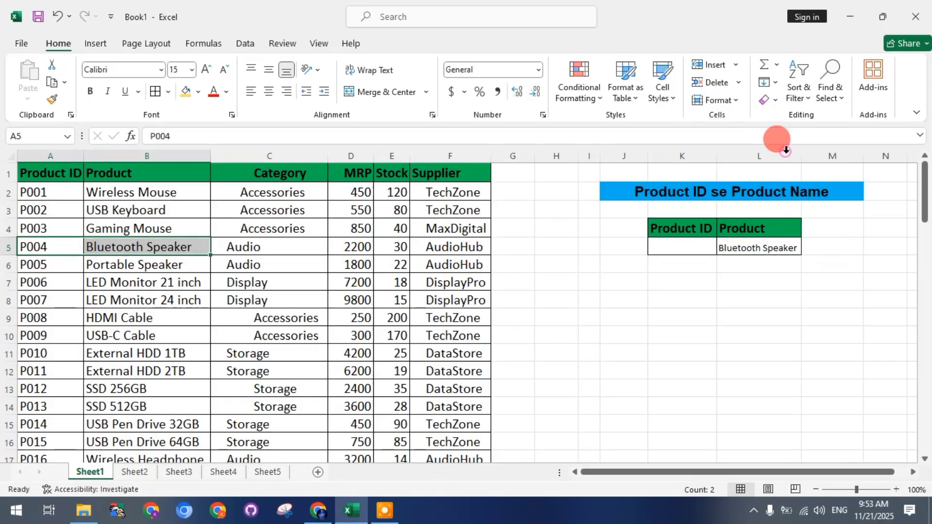
- Change the lookup value in the L5 VLOOKUP formula to "P005"
{"action": "left_click", "coordinate": [759, 249]}
{"action": "double_click", "coordinate": [762, 253]}
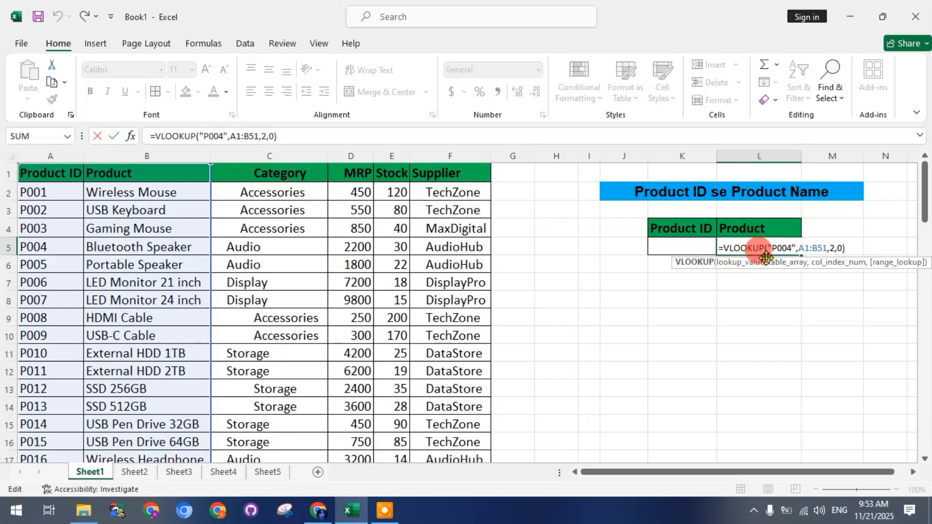
{"action": "left_click", "coordinate": [795, 247]}
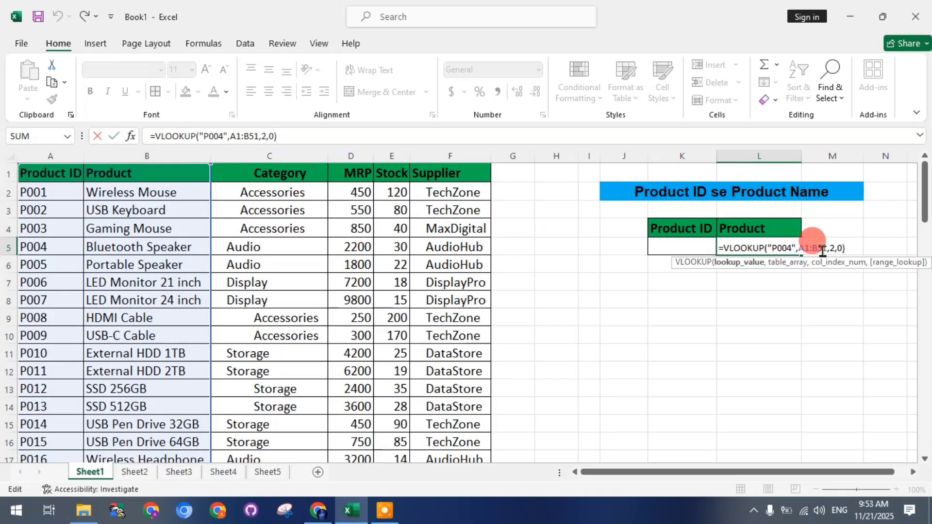
{"action": "key", "text": "BackSpace"}
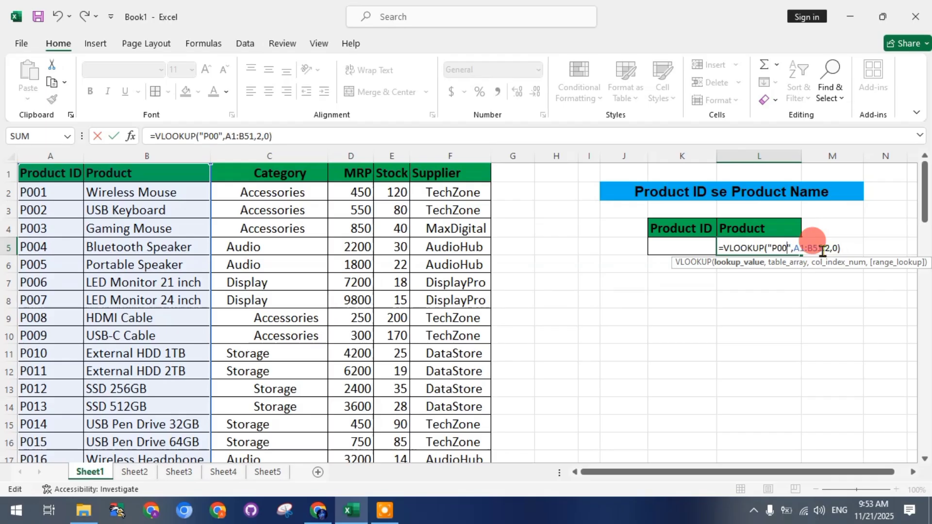
{"action": "type", "text": "5"}
{"action": "key", "text": "Return"}
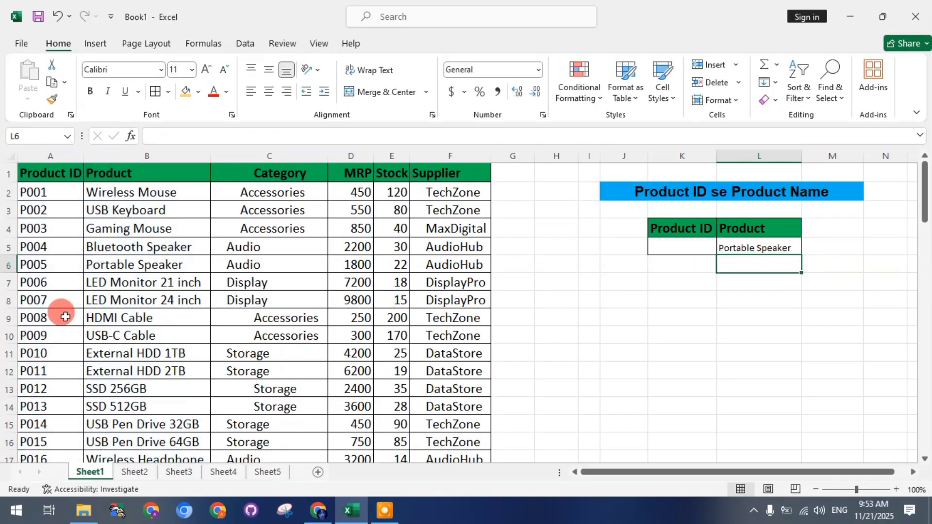
- Clear the product name of P005 in cell B6
{"action": "left_click", "coordinate": [141, 271]}
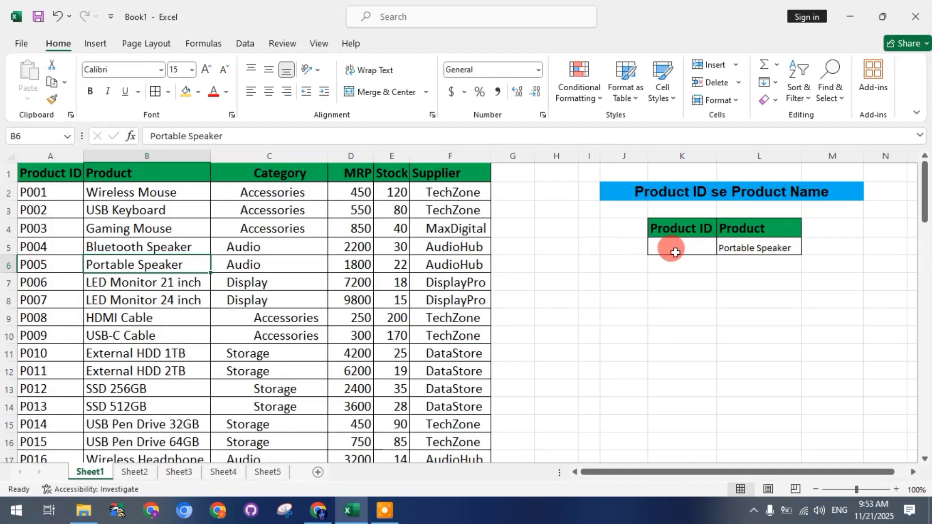
{"action": "key", "text": "Delete"}
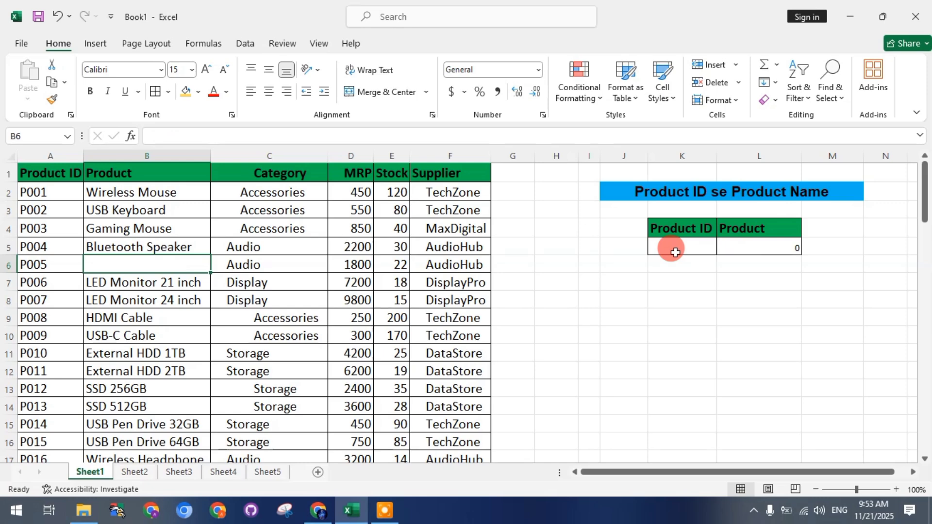
- Clear cell L5 and start a new VLOOKUP formula there with K5 as the lookup value
{"action": "left_click", "coordinate": [748, 245]}
{"action": "key", "text": "Delete"}
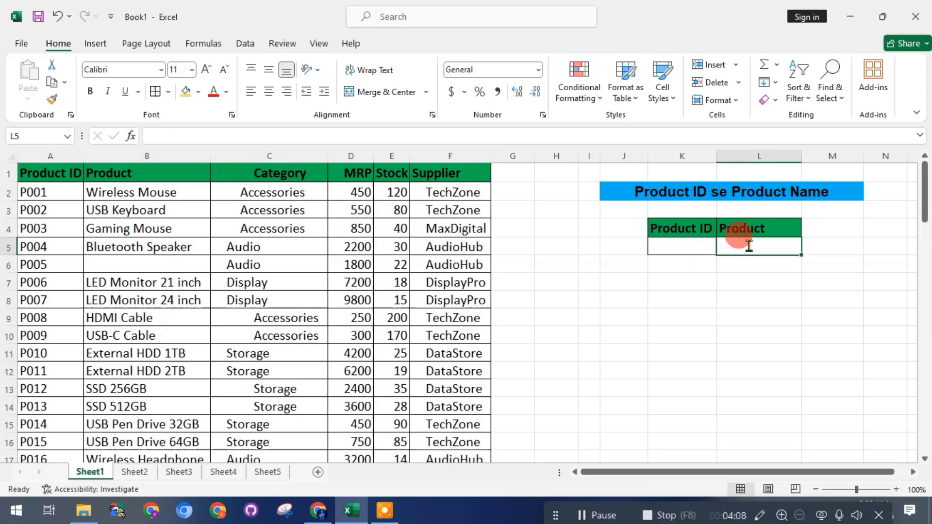
{"action": "type", "text": "=vl"}
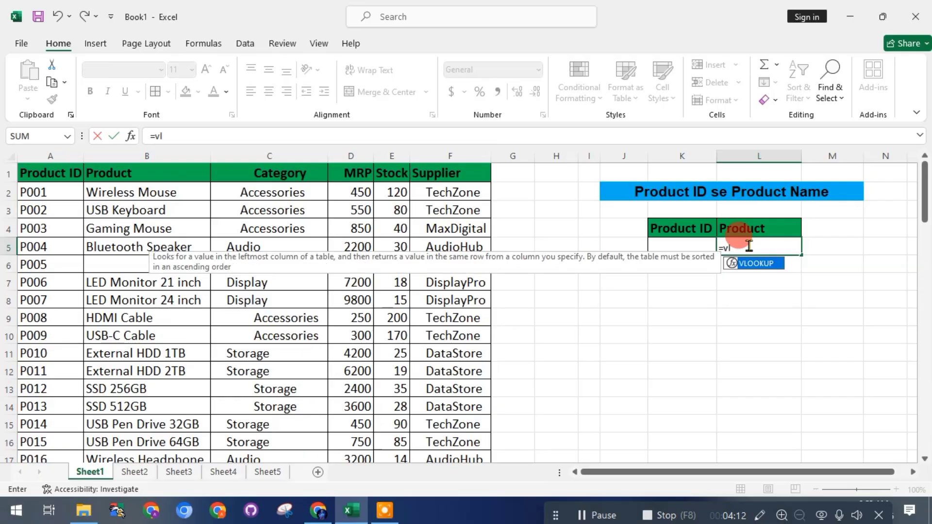
{"action": "key", "text": "Tab"}
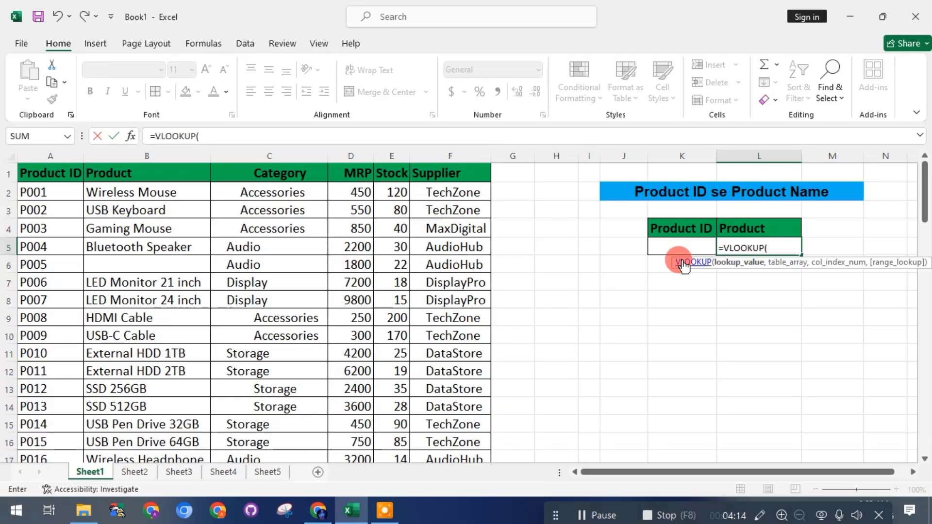
{"action": "left_click", "coordinate": [665, 246]}
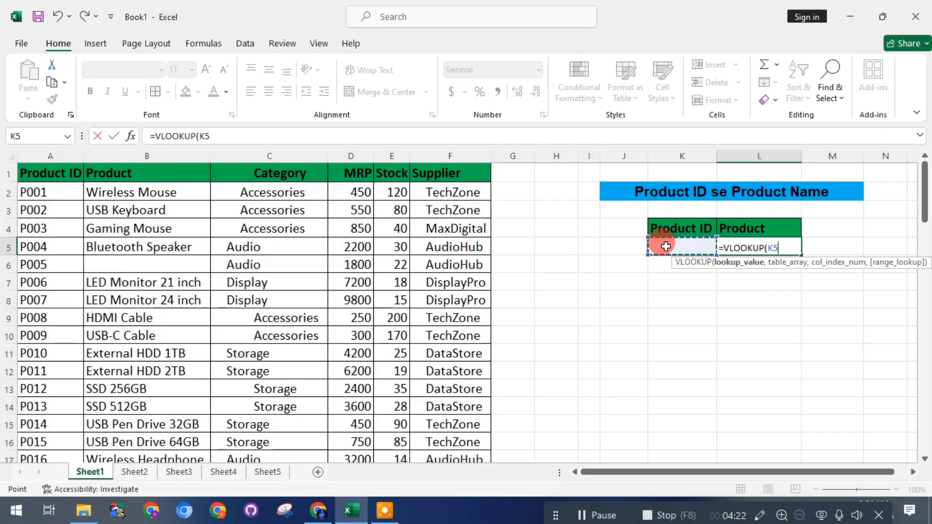
{"action": "type", "text": ","}
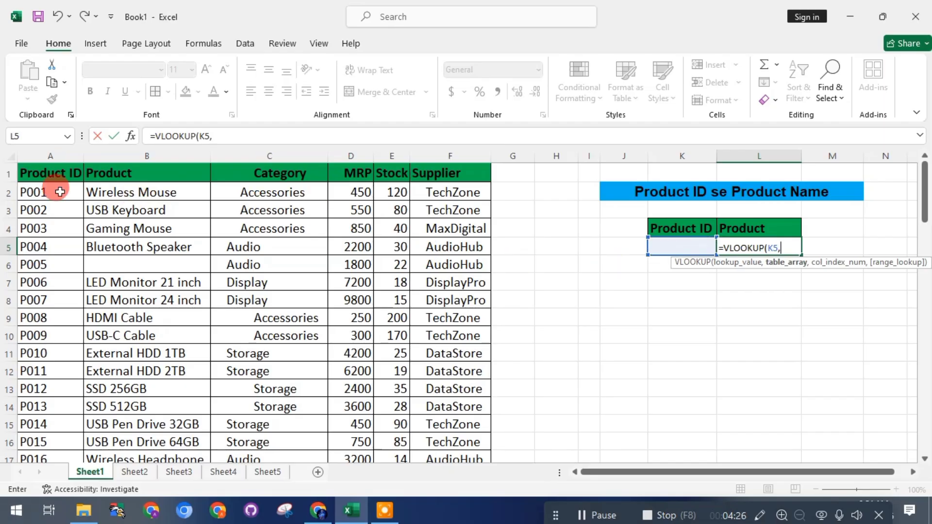
- Complete the L5 VLOOKUP formula with table array A1:B51, column index 2 and range lookup 0 for an exact match
{"action": "left_click_drag", "start_coordinate": [39, 180], "coordinate": [137, 165]}
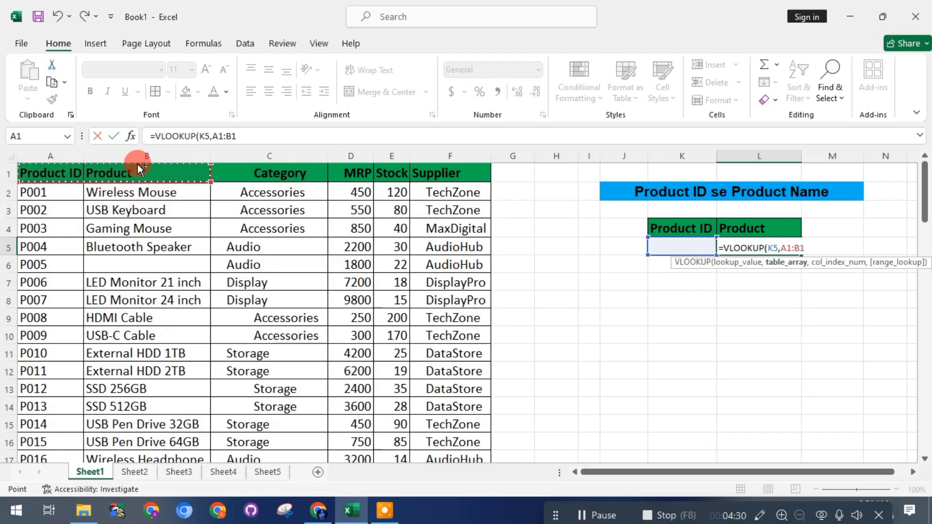
{"action": "key", "text": "ctrl+shift+Down"}
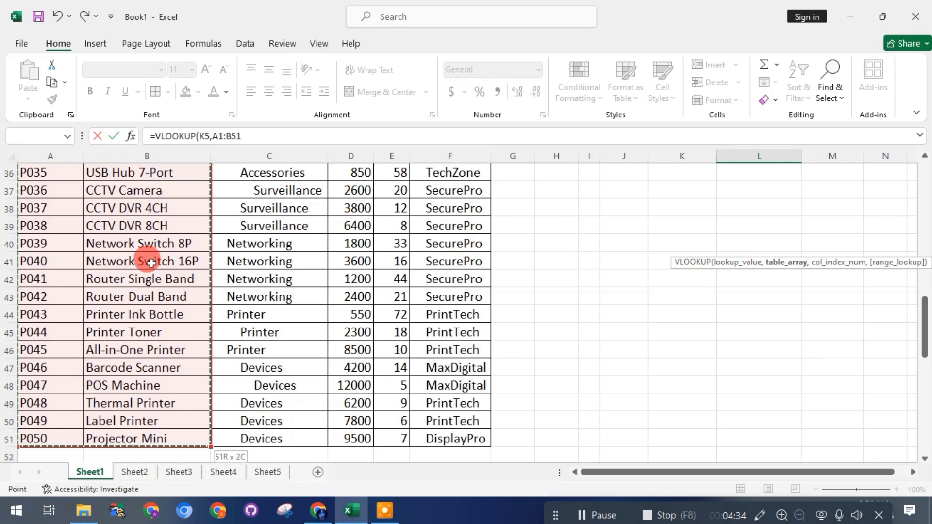
{"action": "scroll", "coordinate": [151, 262], "scroll_direction": "up", "scroll_amount": 12}
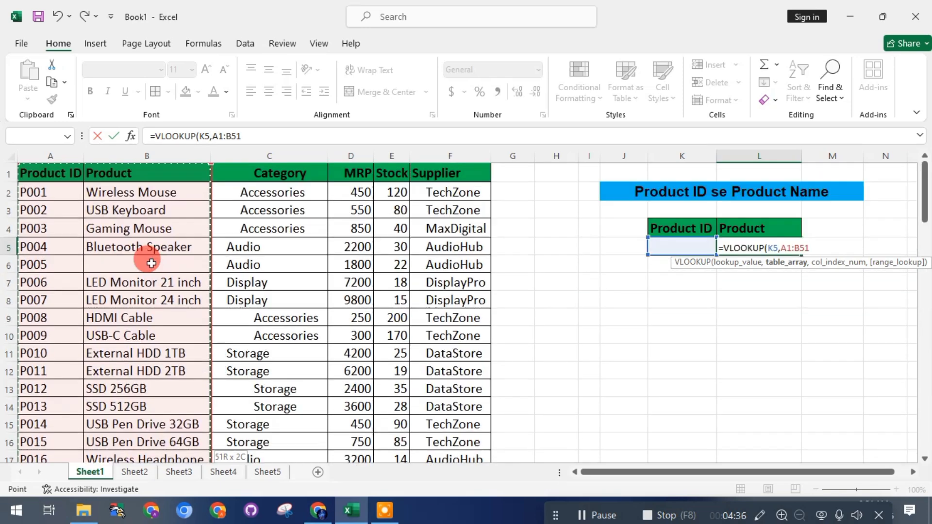
{"action": "type", "text": ","}
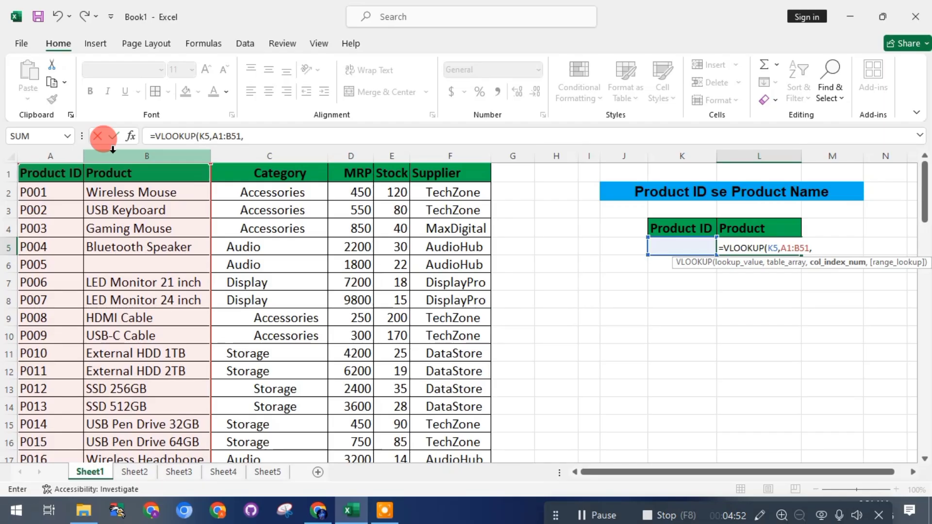
{"action": "type", "text": "2,"}
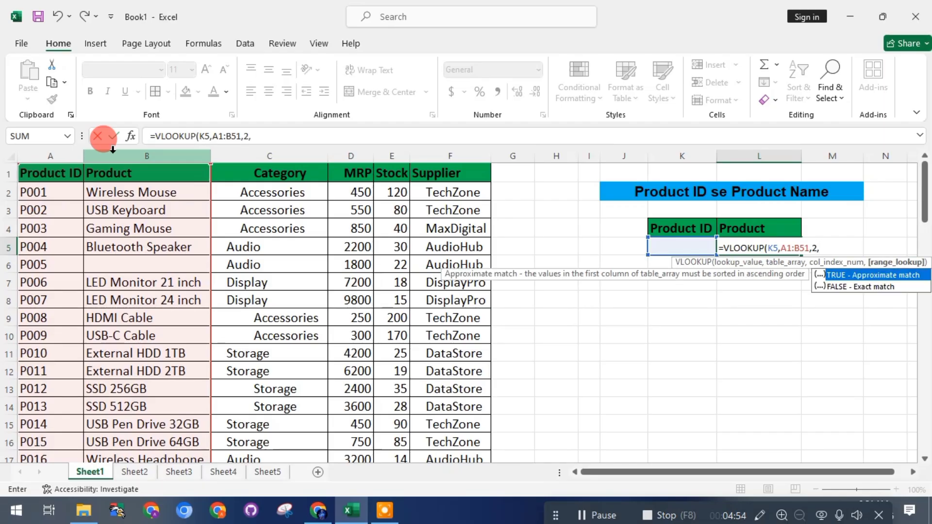
{"action": "type", "text": "0)"}
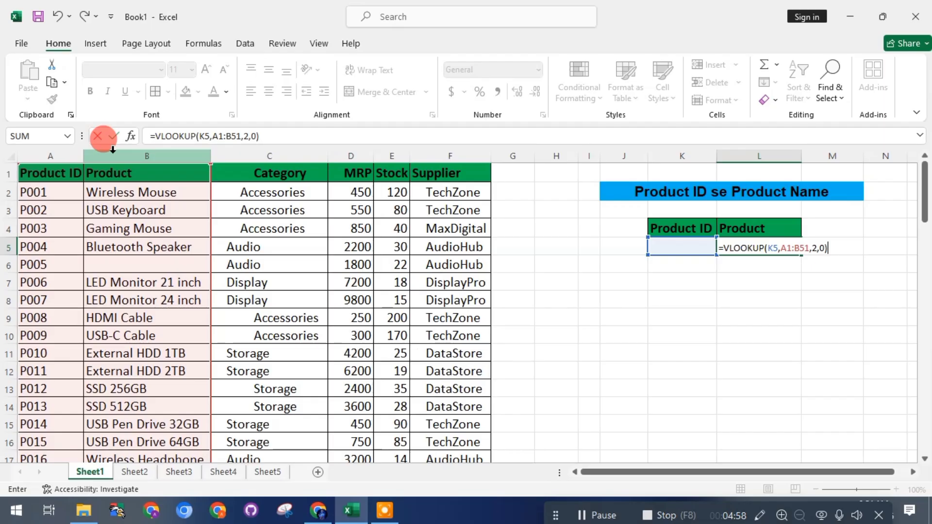
{"action": "key", "text": "Return"}
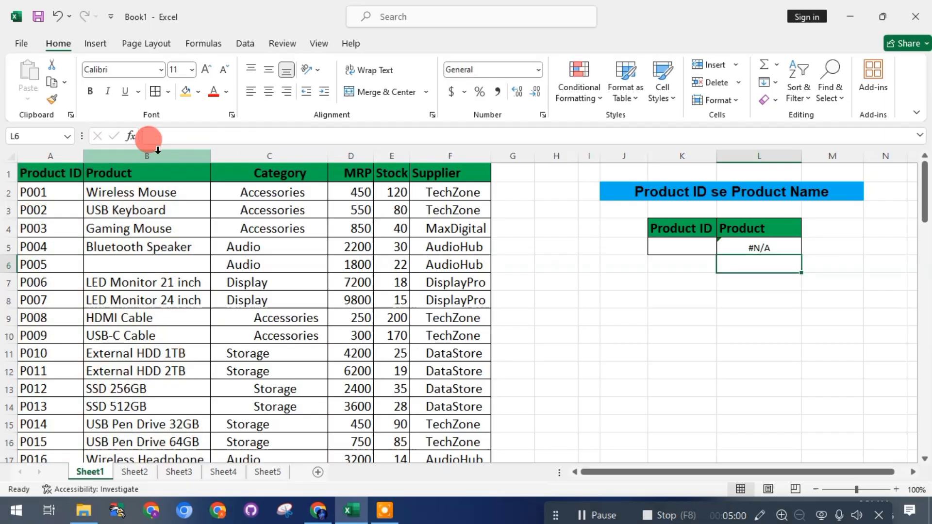
- Enter p004 as the Product ID in K5 and check the matching record in the product table
{"action": "double_click", "coordinate": [668, 249]}
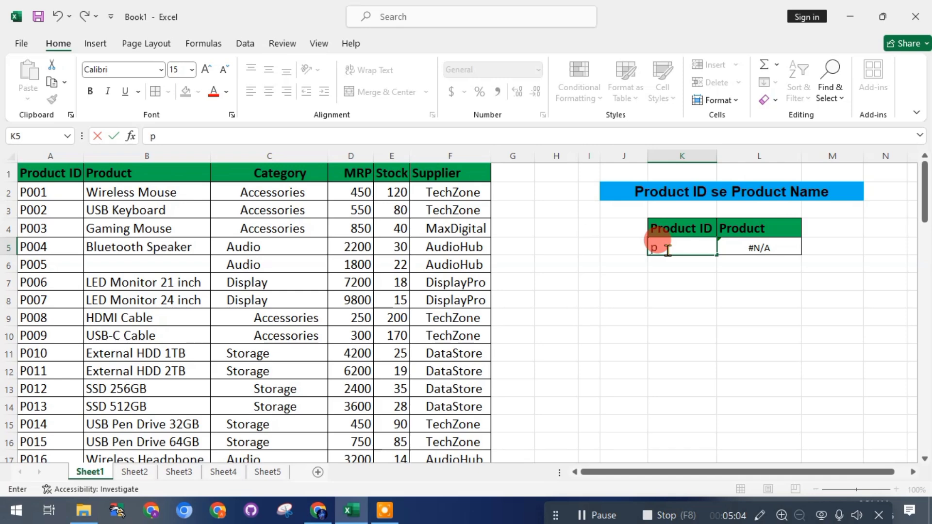
{"action": "type", "text": "004"}
{"action": "key", "text": "Return"}
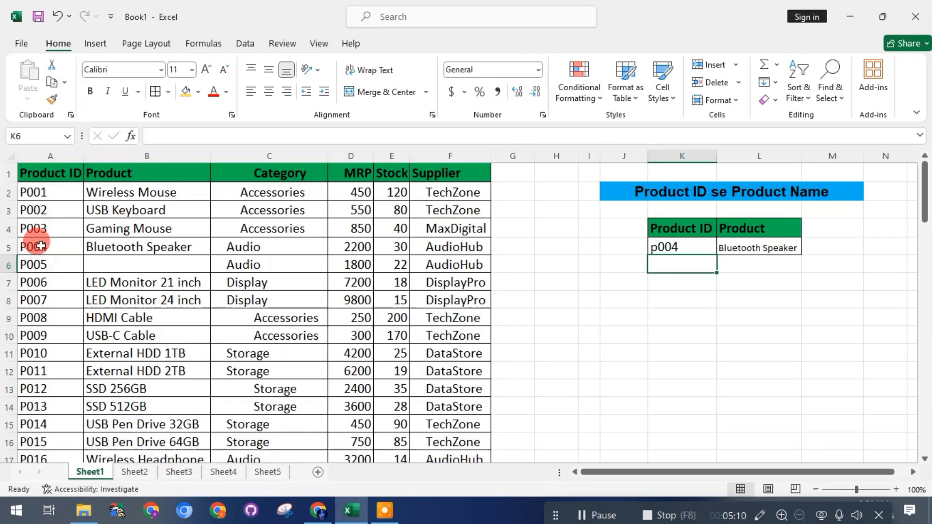
{"action": "left_click", "coordinate": [68, 246]}
{"action": "left_click_drag", "start_coordinate": [69, 246], "coordinate": [97, 246]}
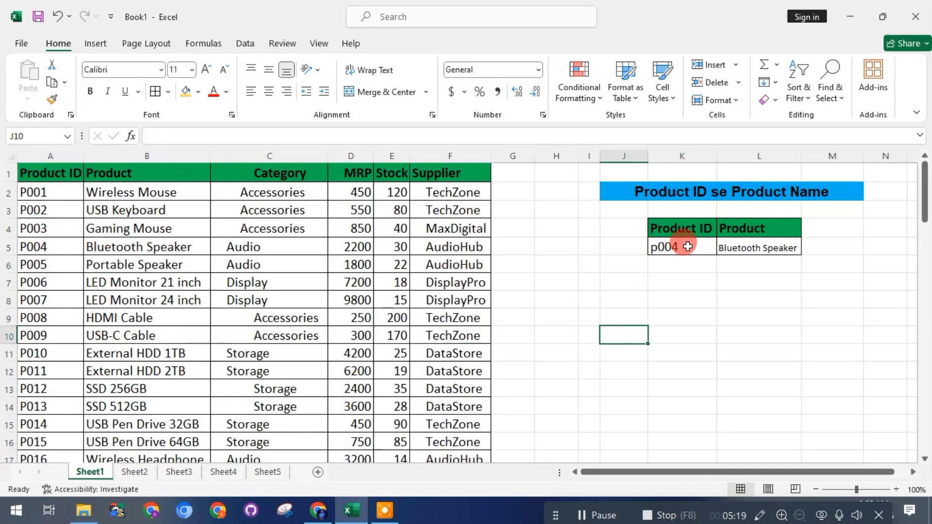
- Change the Product ID in K5 to p009
{"action": "double_click", "coordinate": [687, 246]}
{"action": "left_click_drag", "start_coordinate": [688, 246], "coordinate": [600, 248]}
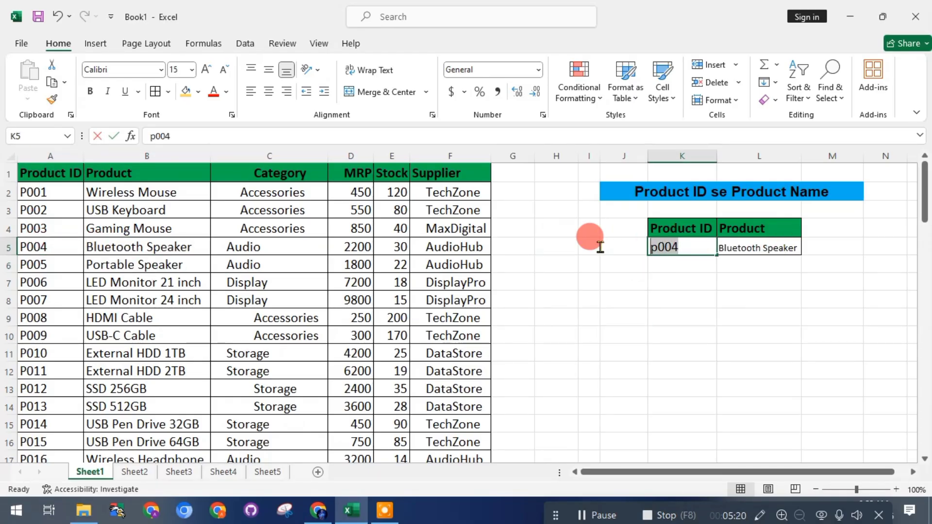
{"action": "left_click", "coordinate": [691, 248]}
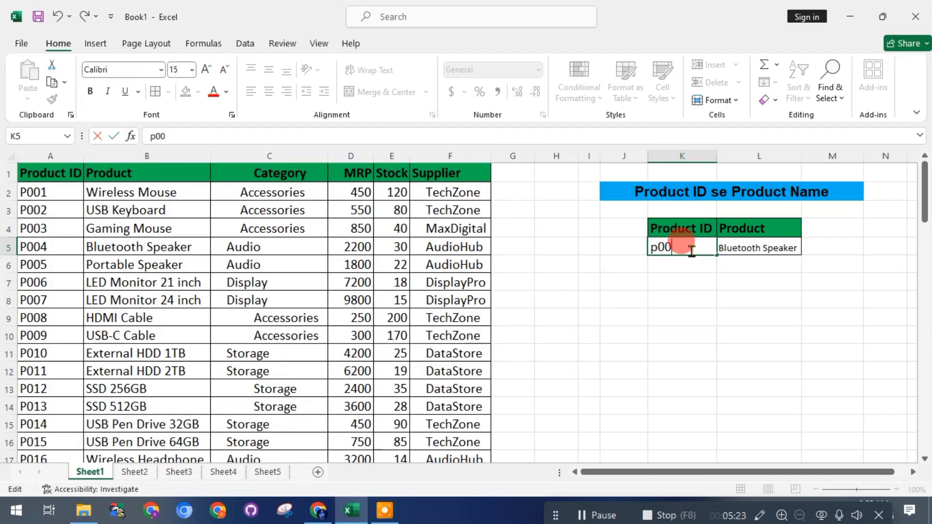
{"action": "key", "text": "Return"}
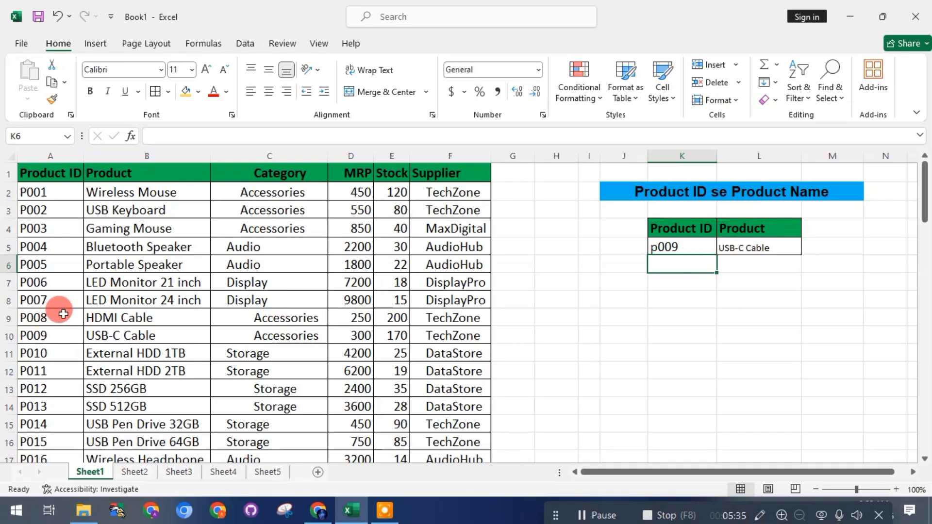
- Start a data validation rule for cell K5 that allows values from a List
{"action": "scroll", "coordinate": [66, 335], "scroll_direction": "down", "scroll_amount": 11}
{"action": "scroll", "coordinate": [63, 346], "scroll_direction": "down", "scroll_amount": 4}
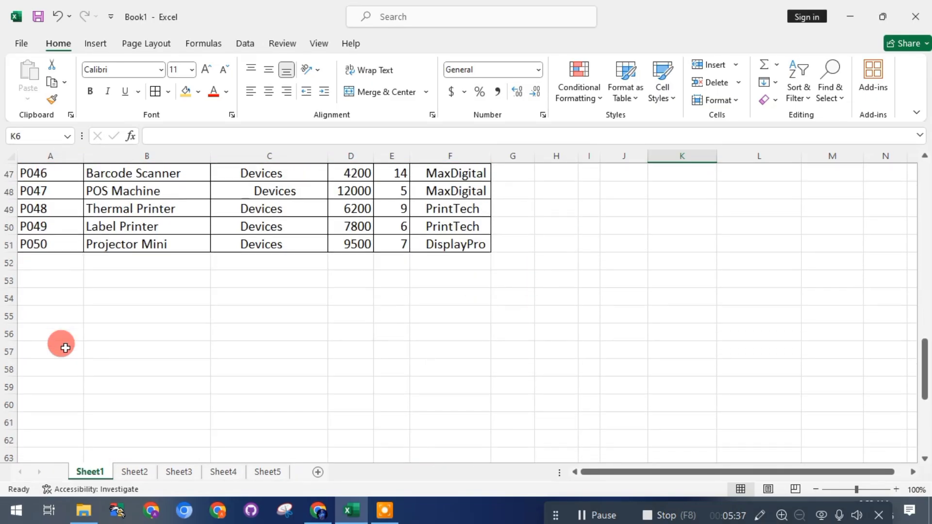
{"action": "scroll", "coordinate": [63, 345], "scroll_direction": "up", "scroll_amount": 7}
{"action": "scroll", "coordinate": [391, 261], "scroll_direction": "up", "scroll_amount": 8}
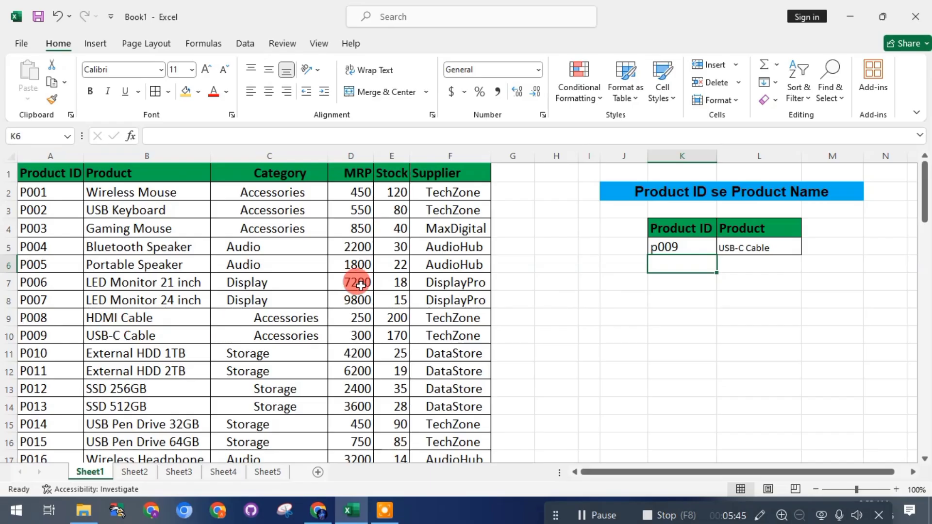
{"action": "left_click", "coordinate": [701, 245]}
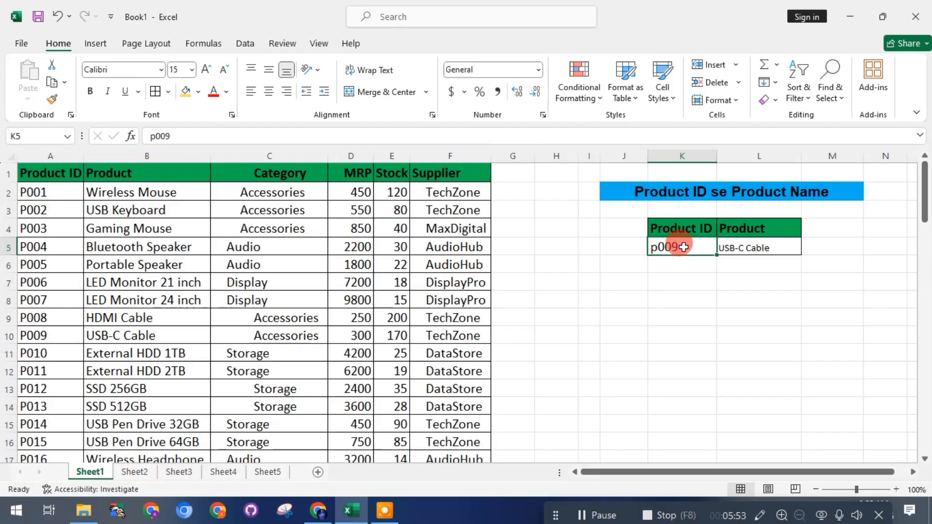
{"action": "left_click", "coordinate": [244, 44]}
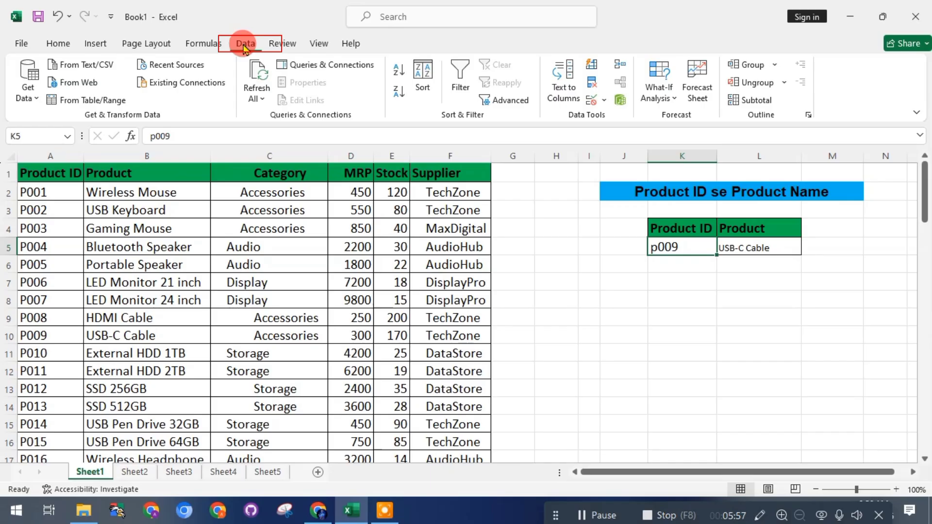
{"action": "left_click", "coordinate": [591, 102]}
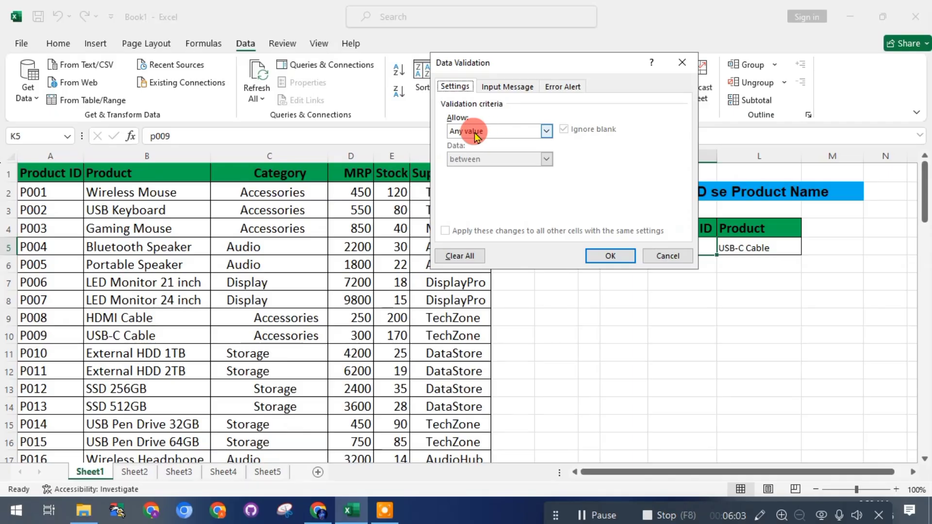
{"action": "left_click", "coordinate": [478, 132]}
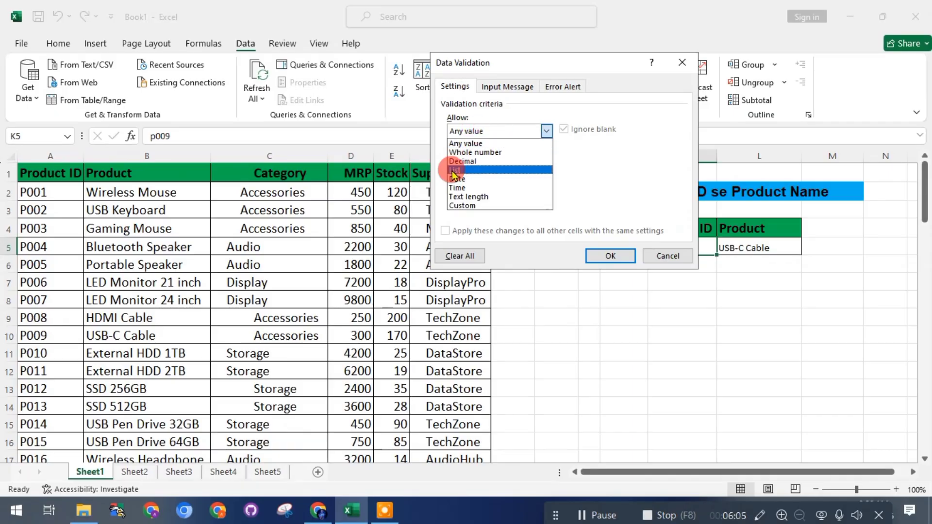
{"action": "left_click", "coordinate": [454, 171]}
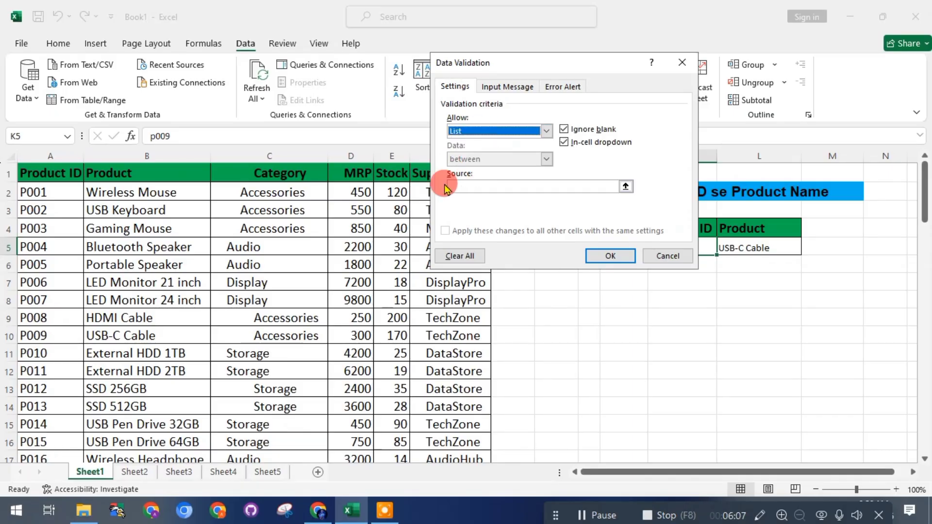
- Set the validation list's source to the product IDs in =$A$2:$A$51 and apply the rule
{"action": "left_click", "coordinate": [473, 185]}
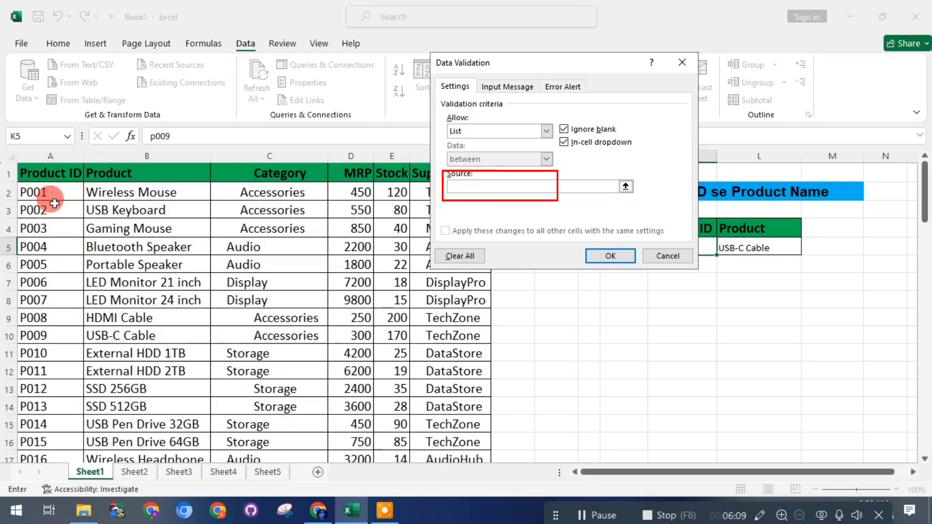
{"action": "left_click", "coordinate": [59, 187]}
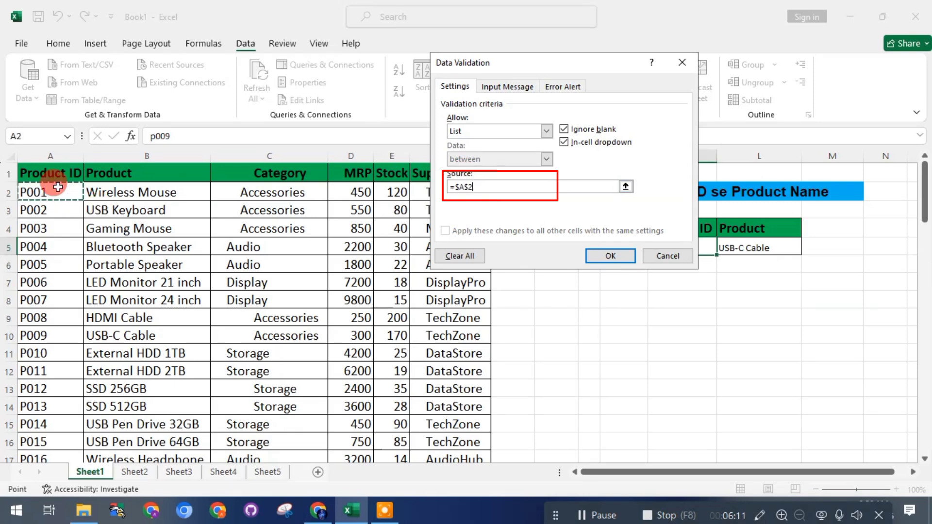
{"action": "key", "text": "ctrl+shift+Down"}
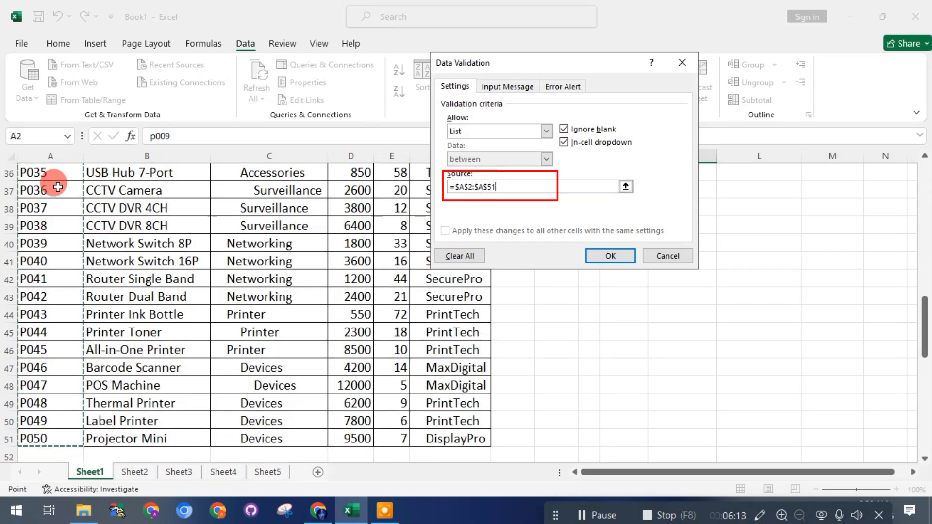
{"action": "scroll", "coordinate": [58, 330], "scroll_direction": "down", "scroll_amount": 3}
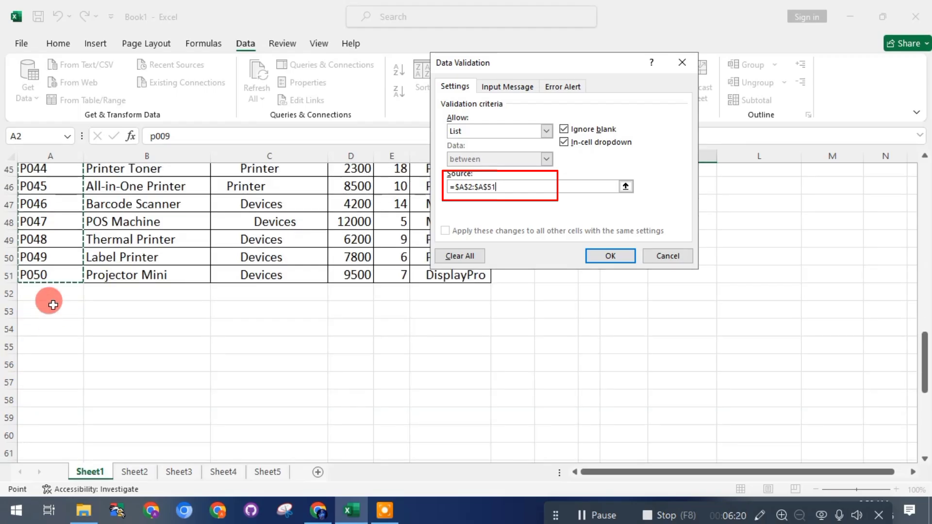
{"action": "scroll", "coordinate": [55, 310], "scroll_direction": "up", "scroll_amount": 8}
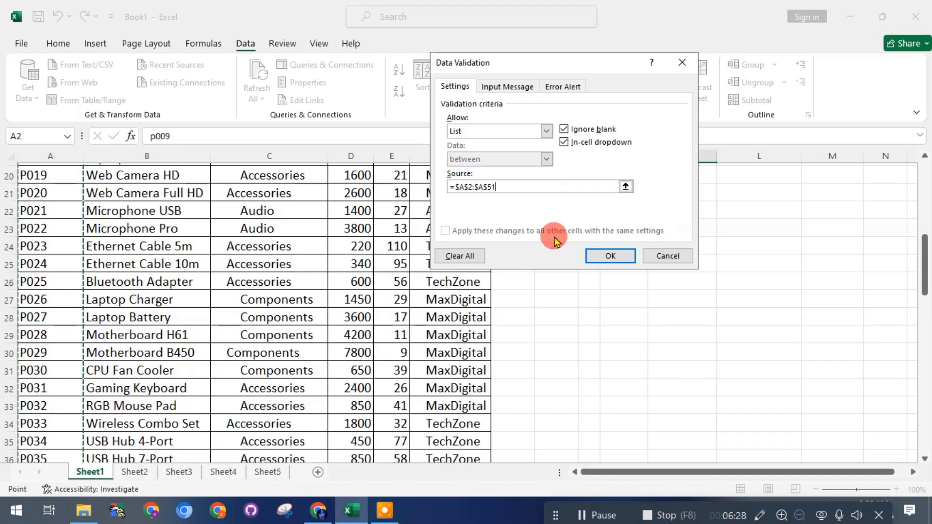
{"action": "left_click", "coordinate": [608, 256]}
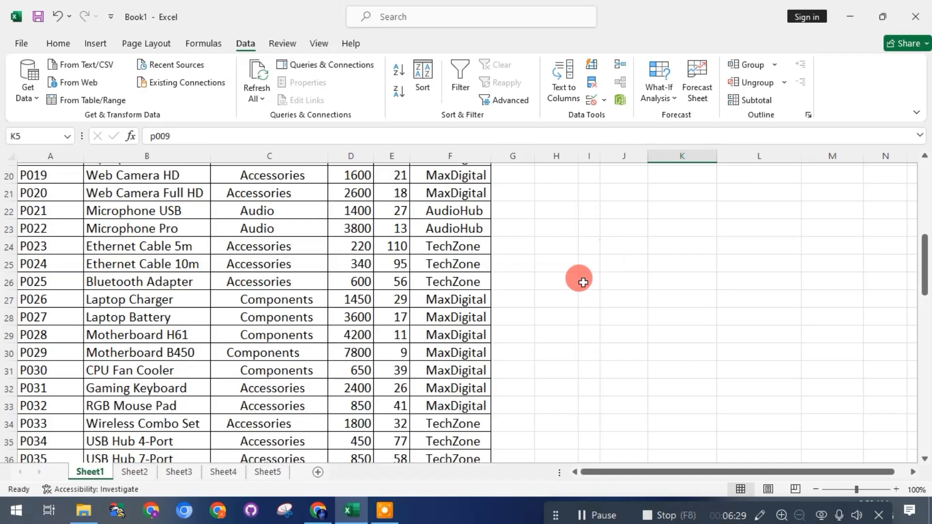
- Choose P035 from the Product ID drop-down list in K5
{"action": "scroll", "coordinate": [583, 282], "scroll_direction": "up", "scroll_amount": 7}
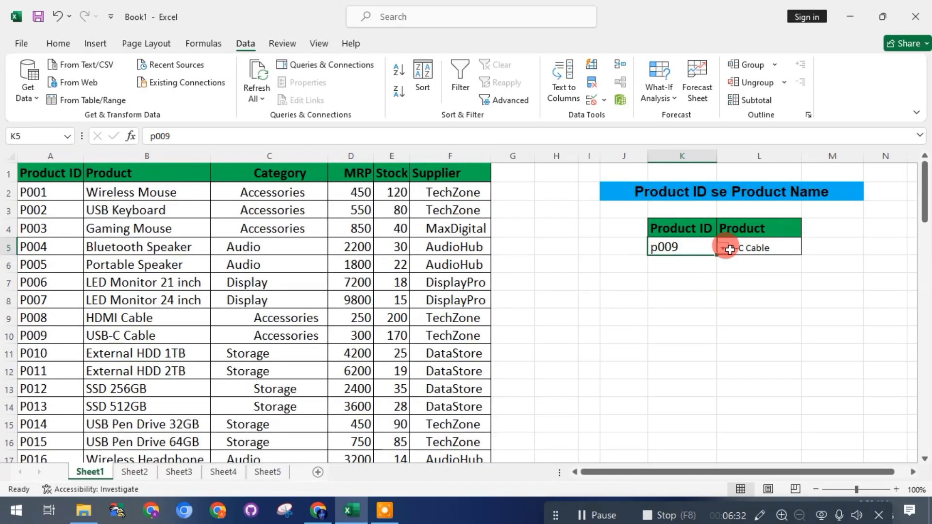
{"action": "left_click", "coordinate": [723, 248]}
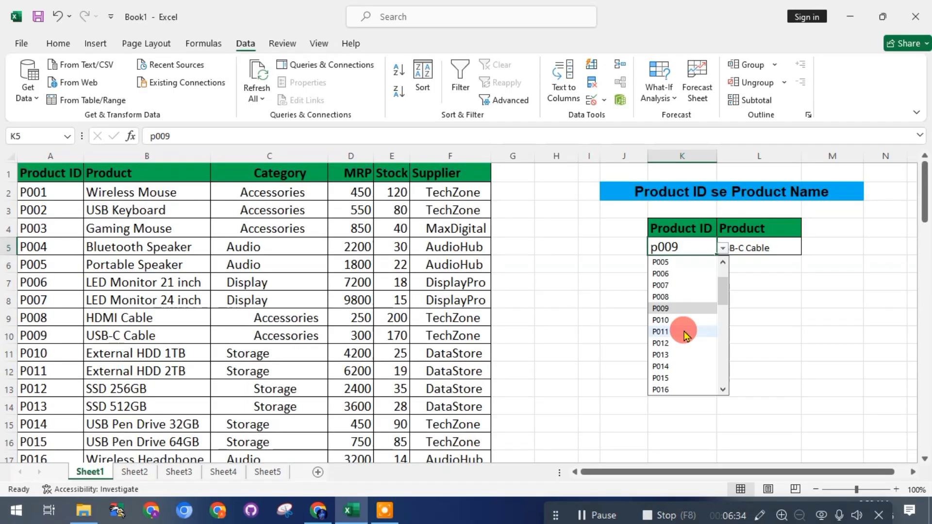
{"action": "scroll", "coordinate": [657, 333], "scroll_direction": "down", "scroll_amount": 8}
{"action": "left_click", "coordinate": [657, 328]}
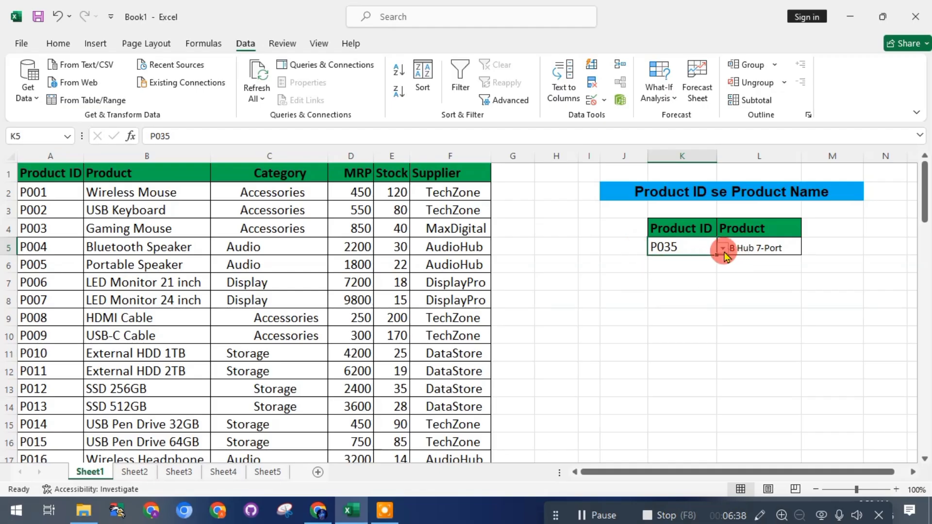
{"action": "left_click", "coordinate": [751, 280]}
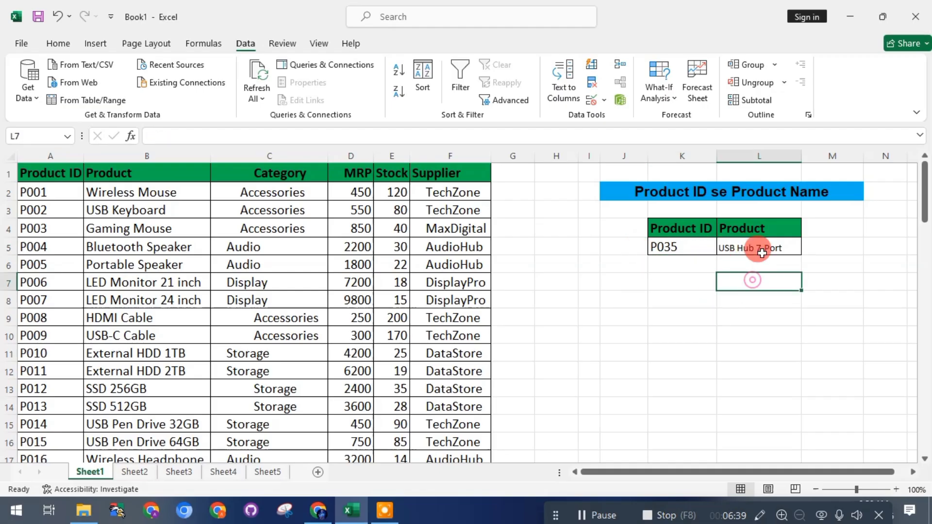
- Choose P043 from the Product ID drop-down list in K5
{"action": "left_click", "coordinate": [710, 248]}
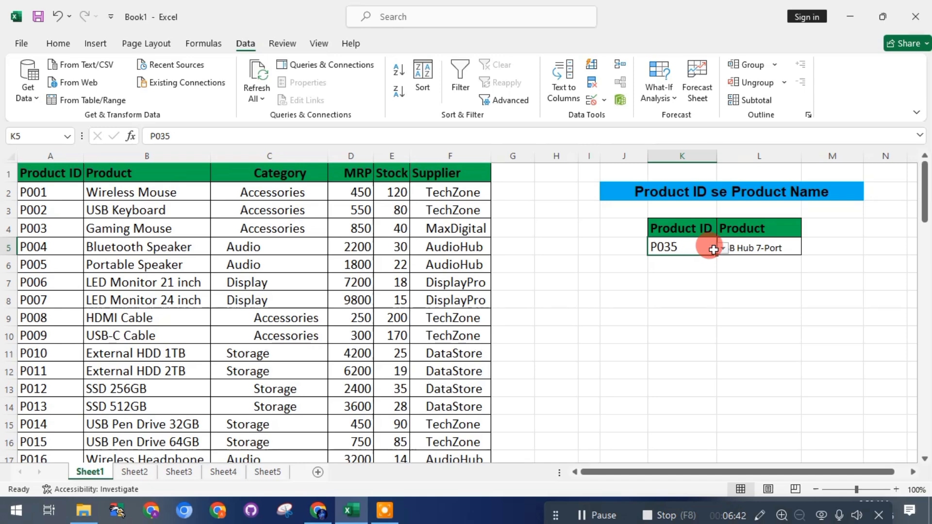
{"action": "left_click", "coordinate": [723, 248]}
{"action": "scroll", "coordinate": [678, 339], "scroll_direction": "down", "scroll_amount": 4}
{"action": "left_click", "coordinate": [680, 343]}
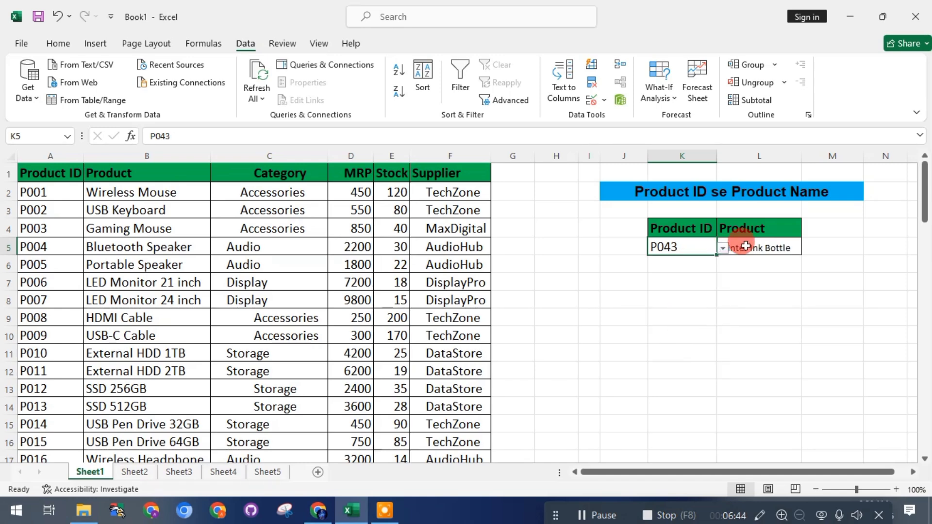
{"action": "left_click", "coordinate": [753, 281]}
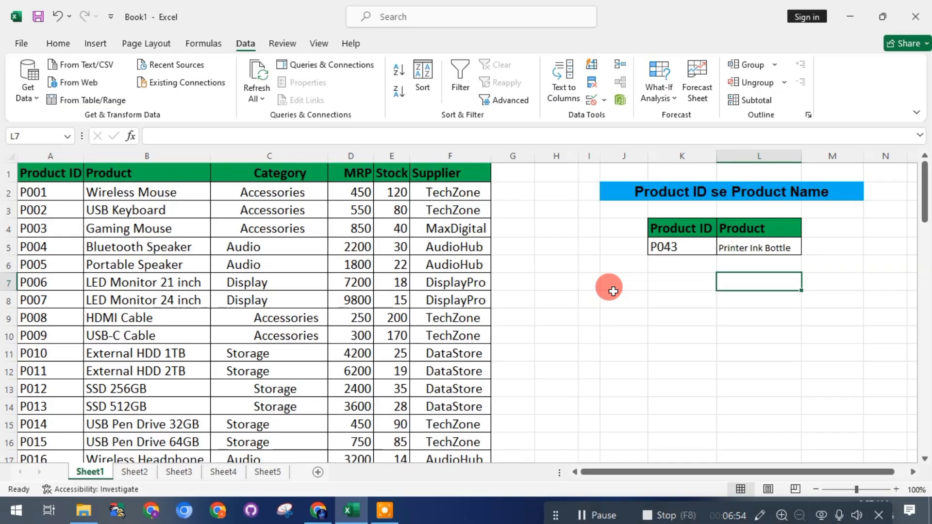
- Switch to Sheet2 and review its Product ID and Supplier lookup cells alongside the product table
{"action": "key", "text": "ctrl+Page_Down"}
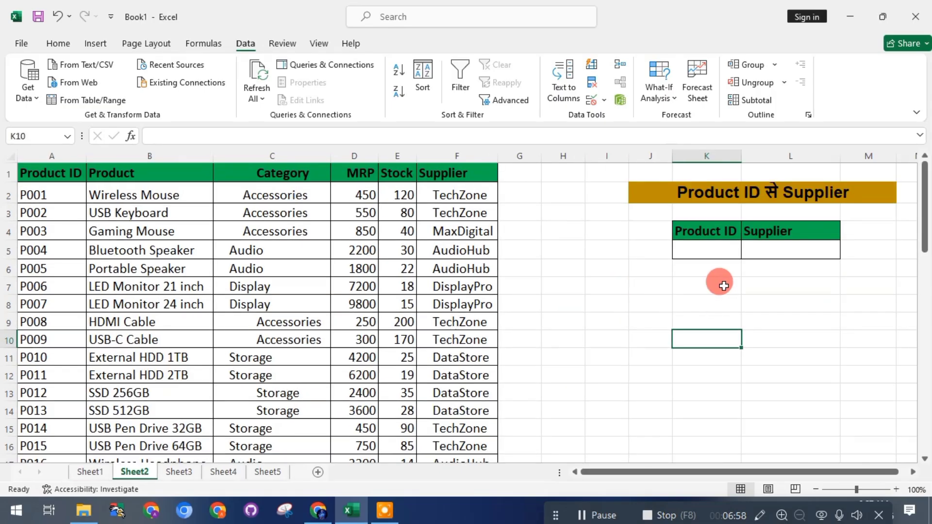
{"action": "left_click", "coordinate": [698, 245]}
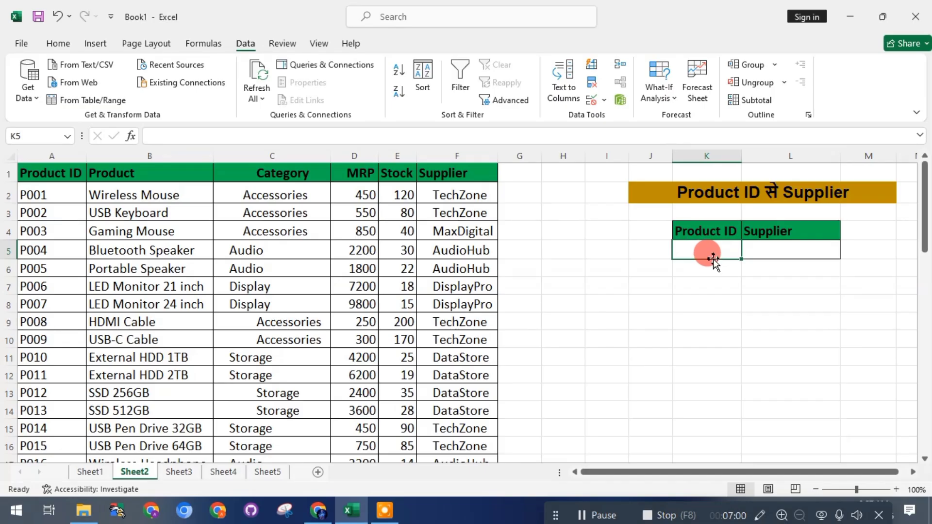
{"action": "left_click", "coordinate": [793, 251]}
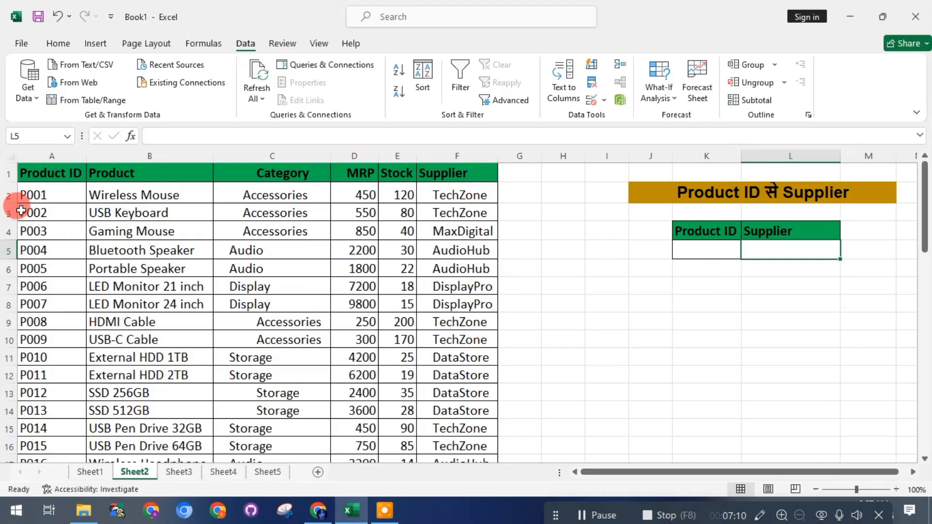
{"action": "left_click", "coordinate": [67, 181]}
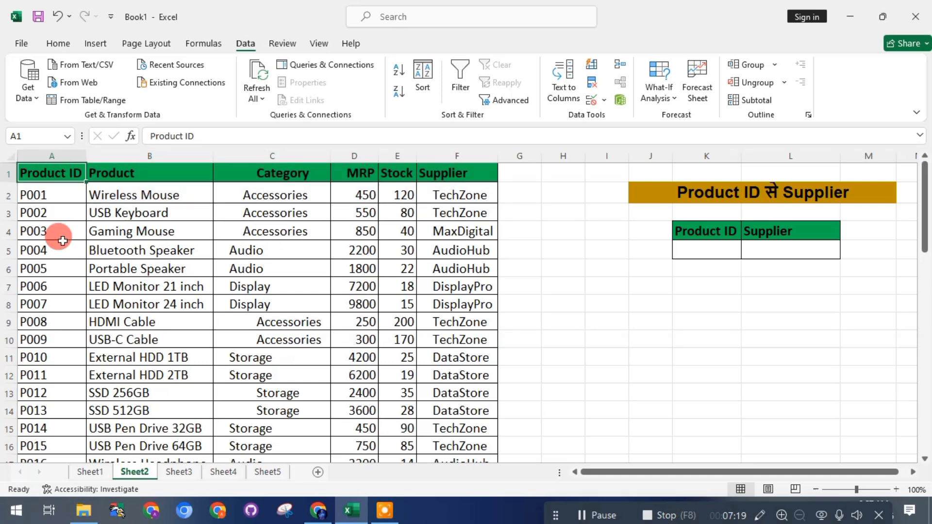
{"action": "left_click", "coordinate": [56, 262]}
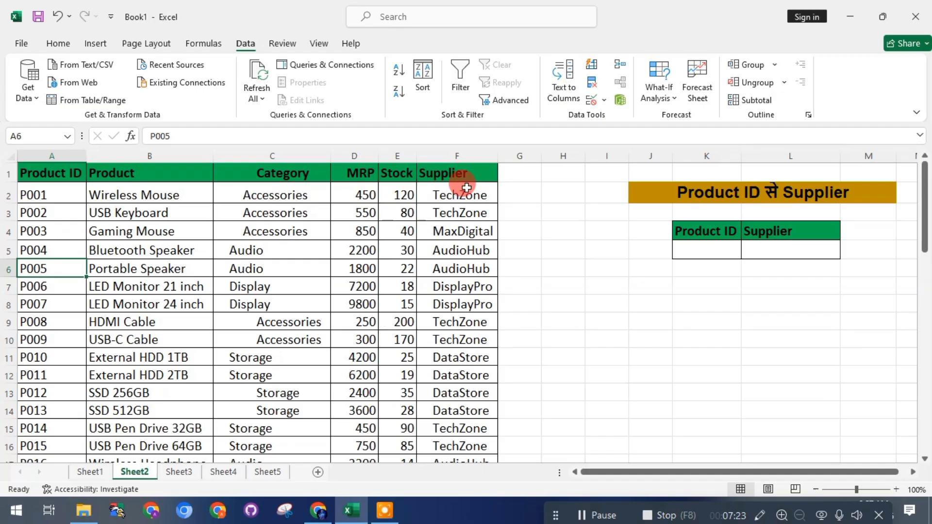
{"action": "double_click", "coordinate": [709, 250]}
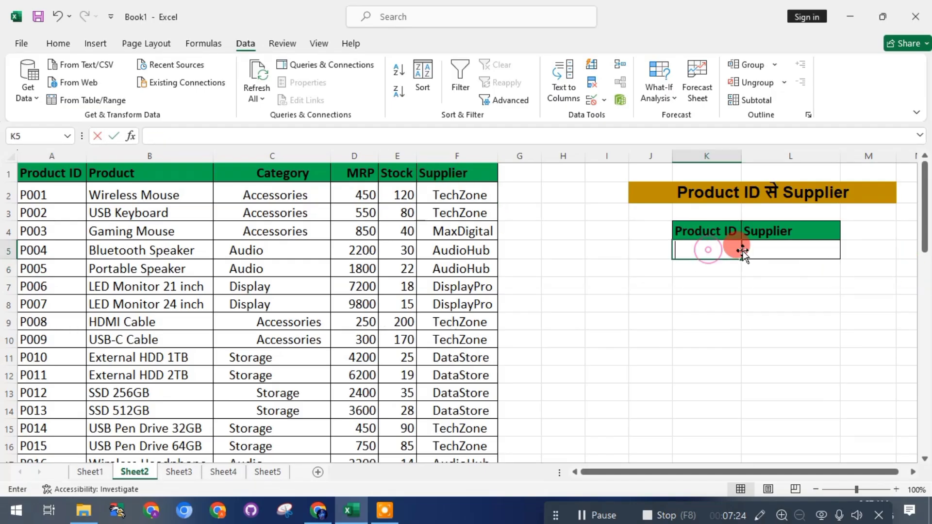
- Start a VLOOKUP formula in the Supplier cell L5 with K5 as the lookup value
{"action": "double_click", "coordinate": [785, 254]}
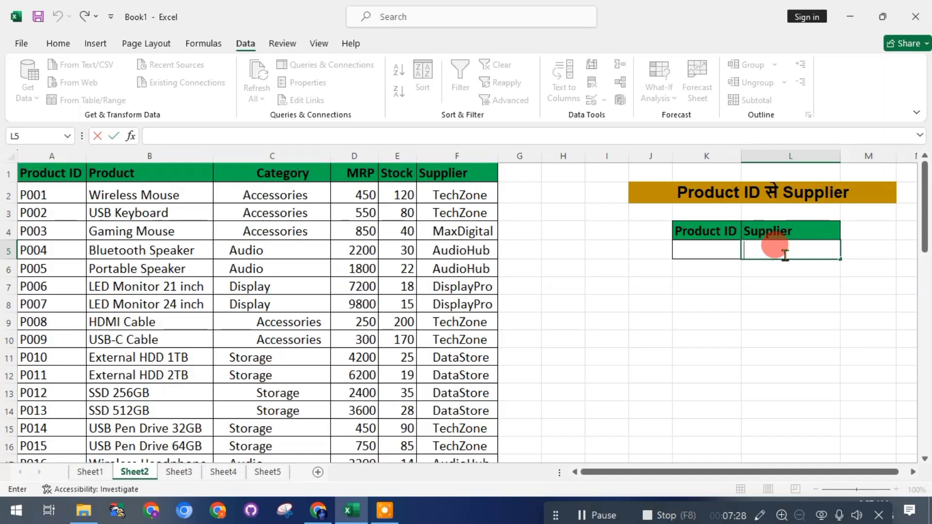
{"action": "type", "text": "="}
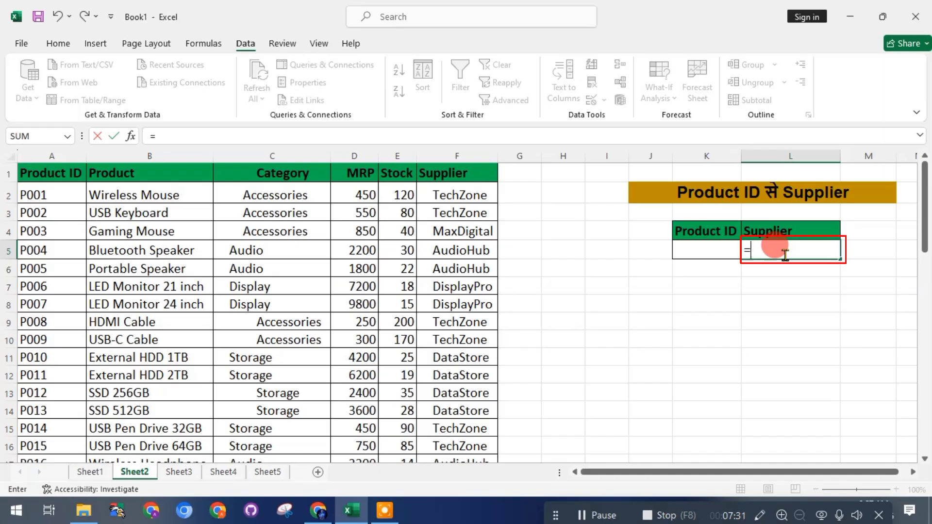
{"action": "type", "text": "vlo"}
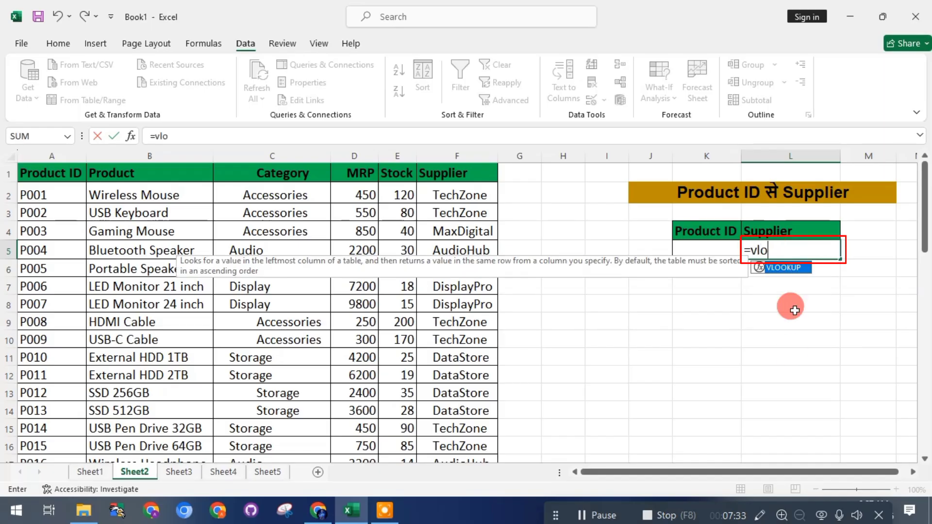
{"action": "key", "text": "Tab"}
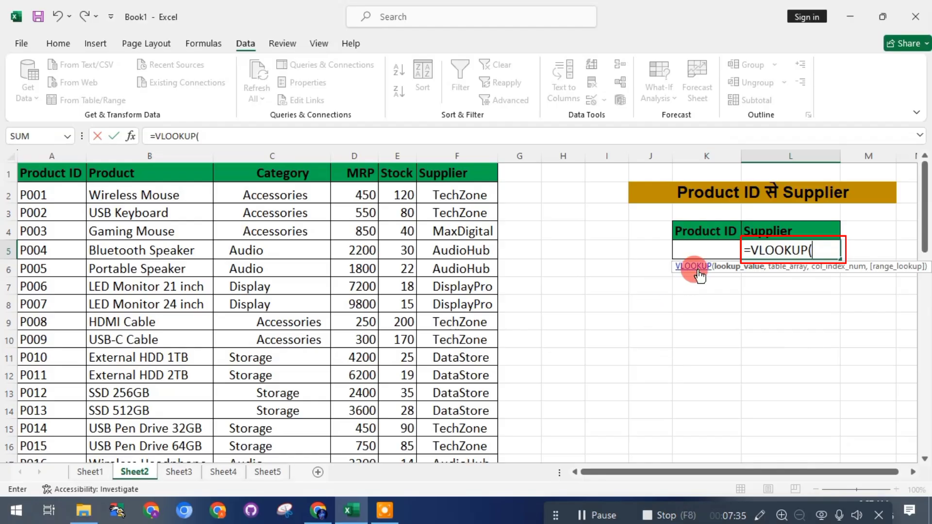
{"action": "left_click", "coordinate": [698, 253]}
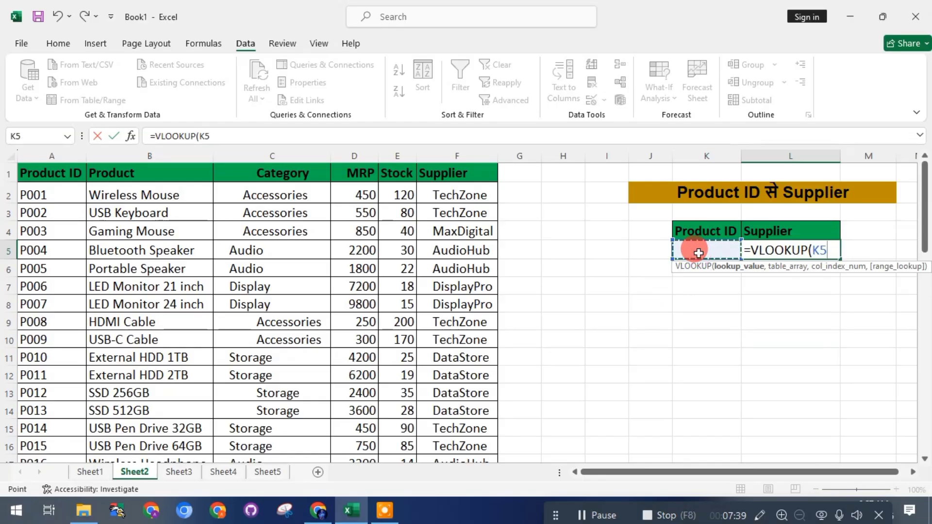
{"action": "type", "text": ","}
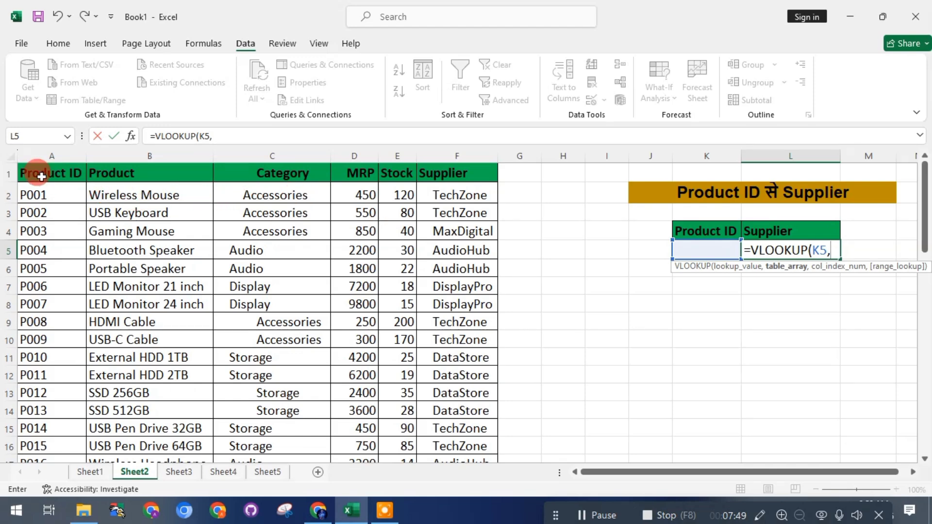
- Set the VLOOKUP's table array to the whole product table, A1:F51
{"action": "left_click_drag", "start_coordinate": [41, 177], "coordinate": [152, 167]}
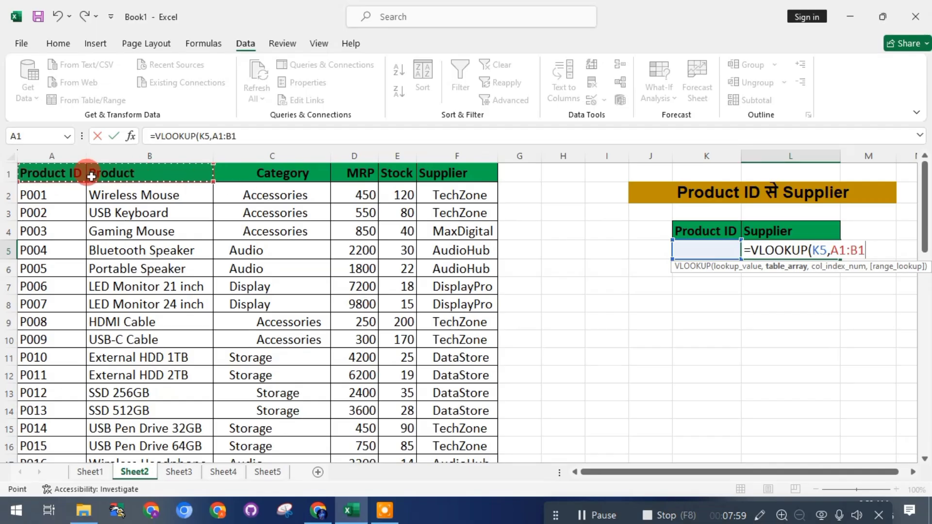
{"action": "left_click_drag", "start_coordinate": [46, 173], "coordinate": [457, 167]}
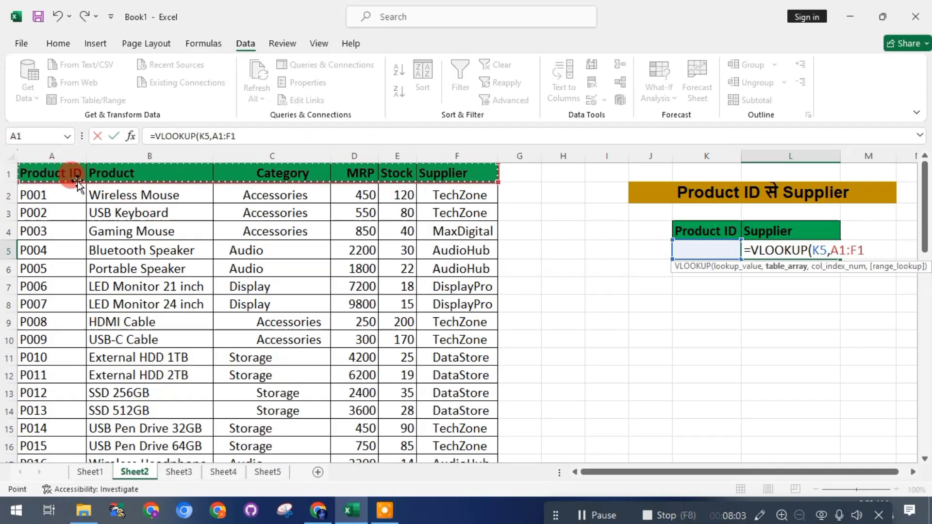
{"action": "left_click", "coordinate": [53, 172]}
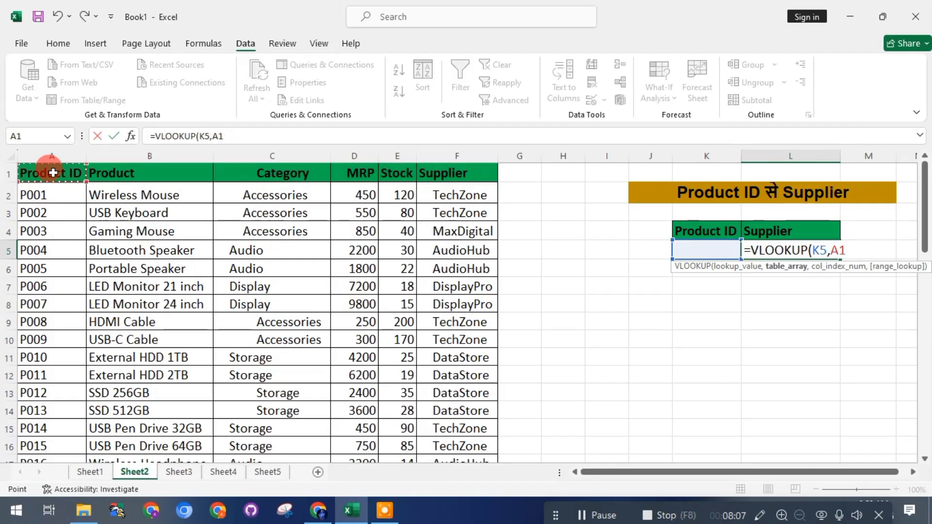
{"action": "key", "text": "ctrl+shift+Right"}
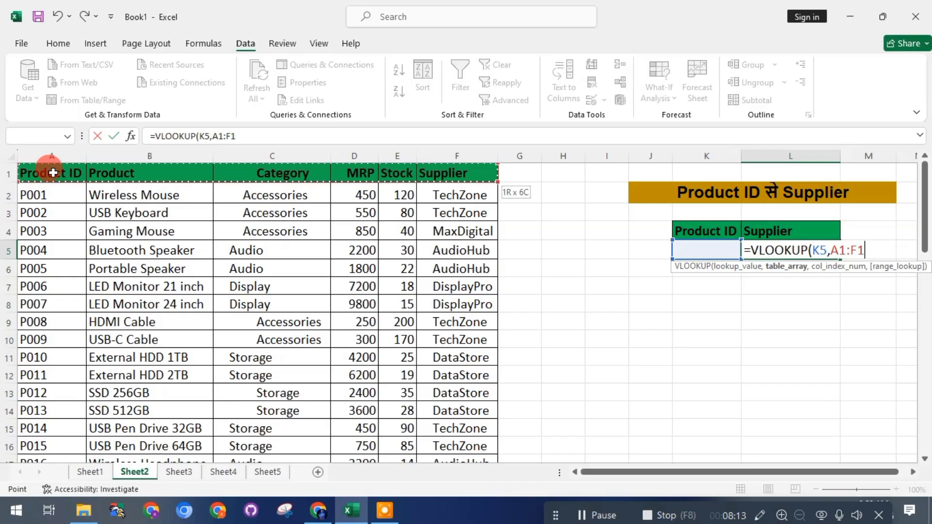
{"action": "key", "text": "ctrl+shift+Down"}
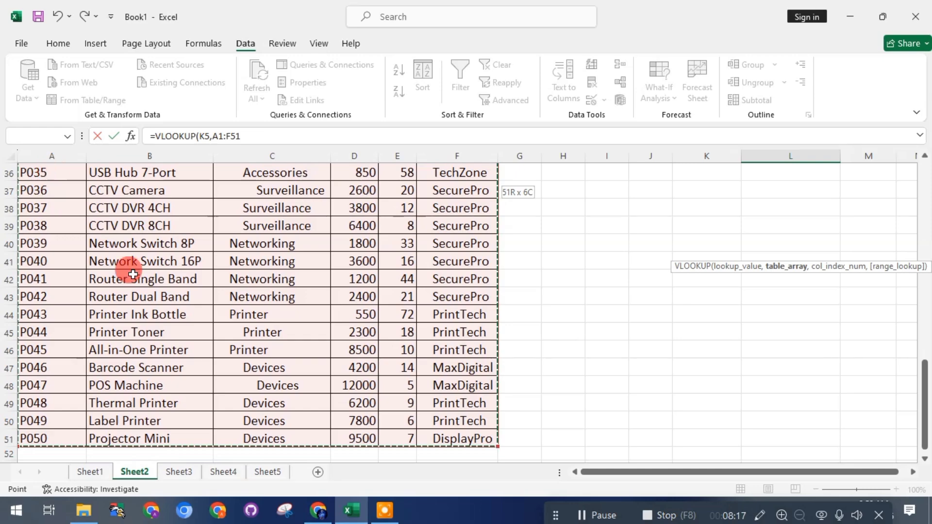
{"action": "scroll", "coordinate": [191, 285], "scroll_direction": "up", "scroll_amount": 8}
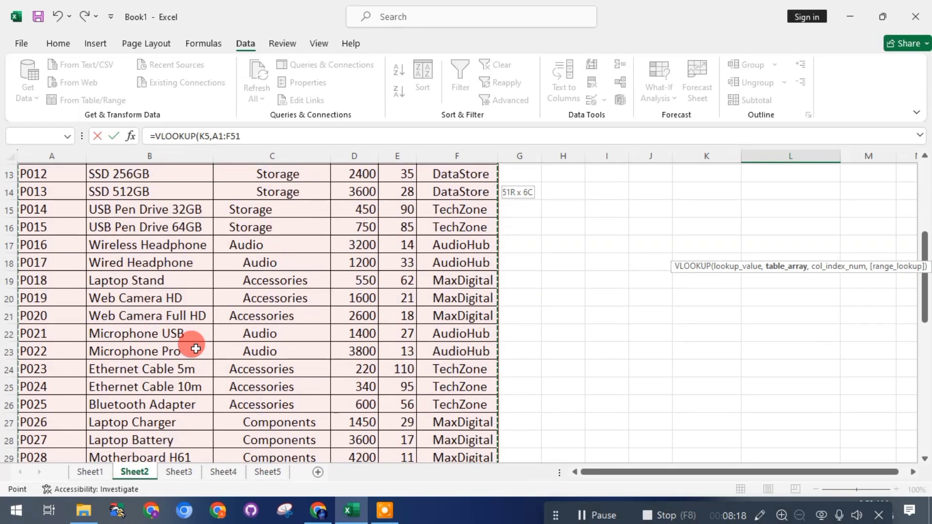
{"action": "type", "text": ","}
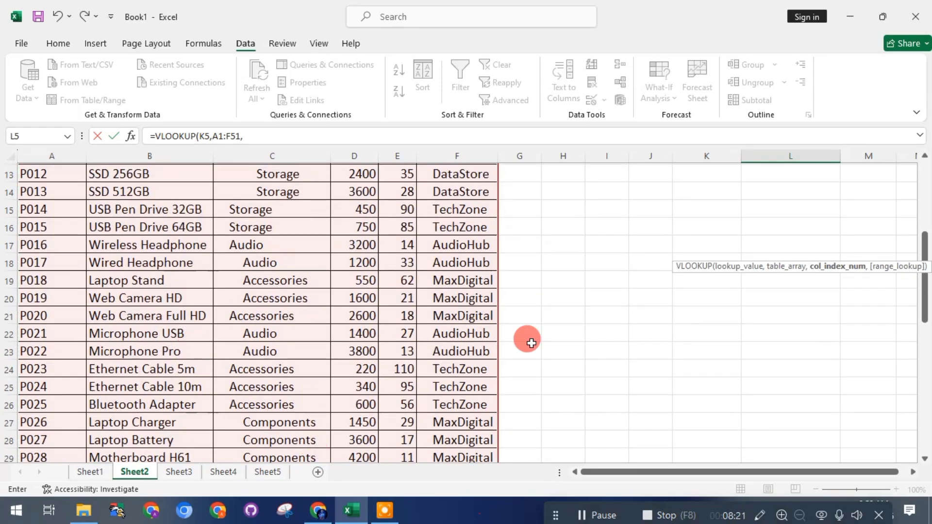
- Complete the L5 formula with column index 6 and exact match 0, as =VLOOKUP(K5,A1:F51,6,0)
{"action": "scroll", "coordinate": [527, 342], "scroll_direction": "up", "scroll_amount": 4}
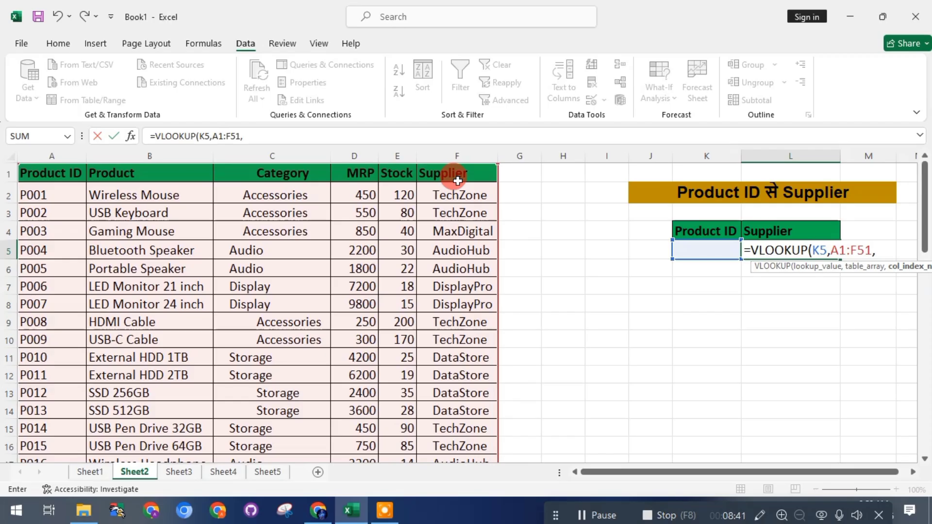
{"action": "type", "text": "6"}
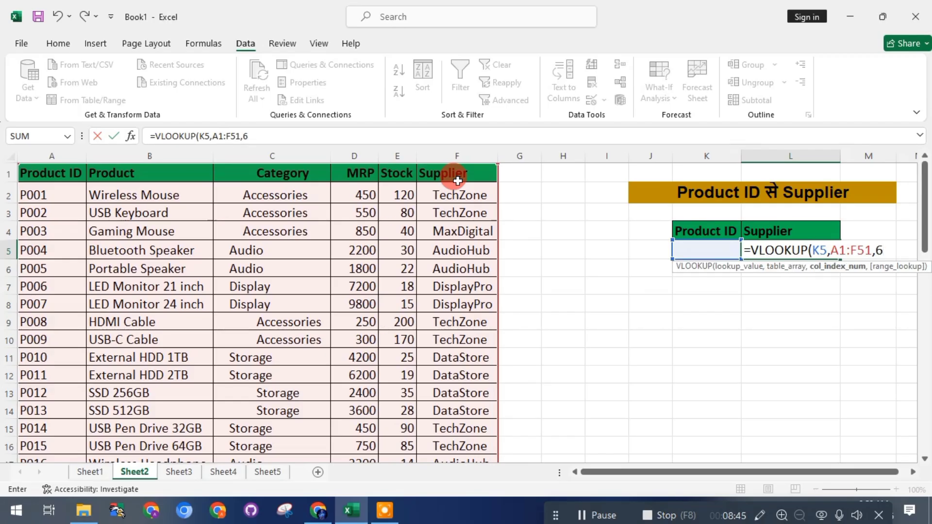
{"action": "type", "text": ",0"}
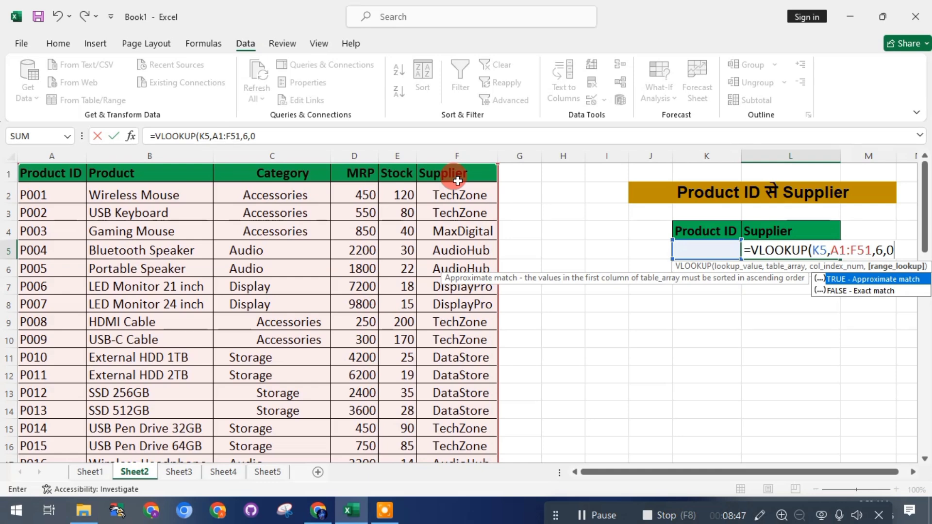
{"action": "type", "text": ")"}
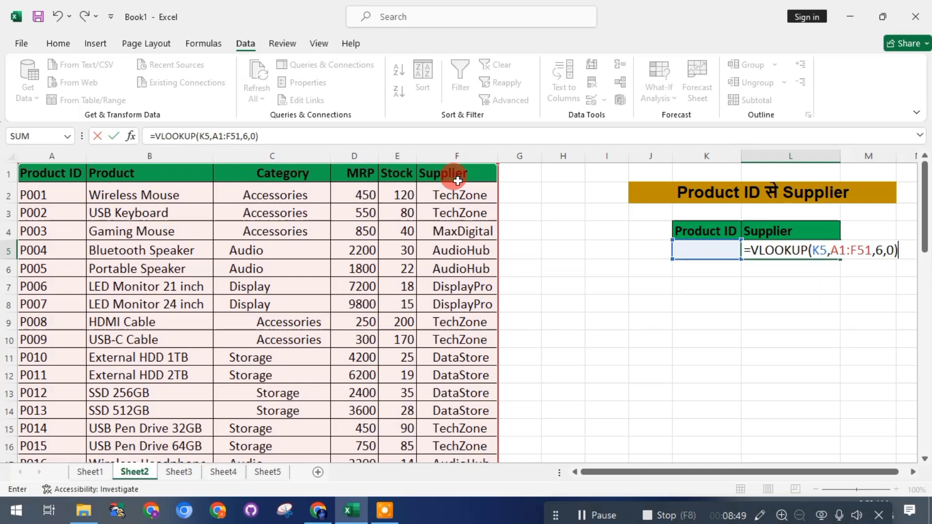
{"action": "key", "text": "Return"}
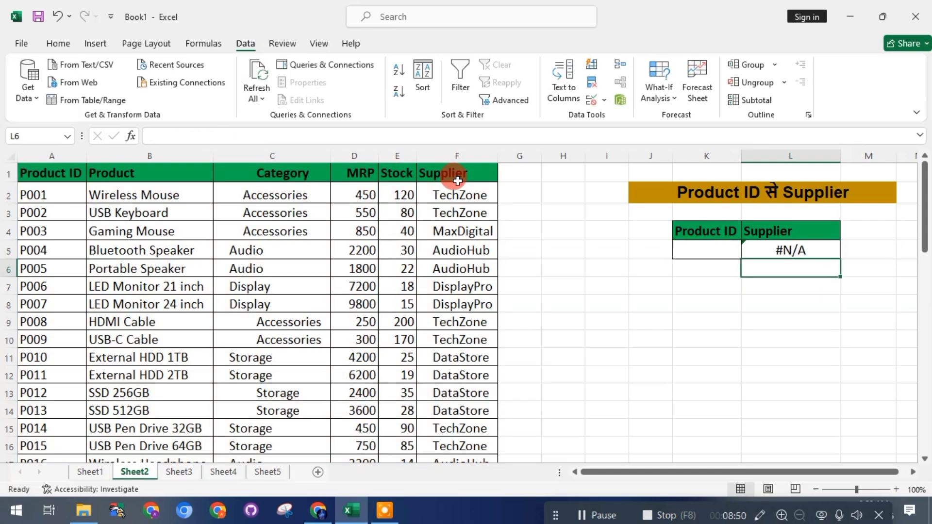
- Copy the product ID P005 from A6 into K5 and compare the supplier with the P005 table row
{"action": "left_click", "coordinate": [696, 246]}
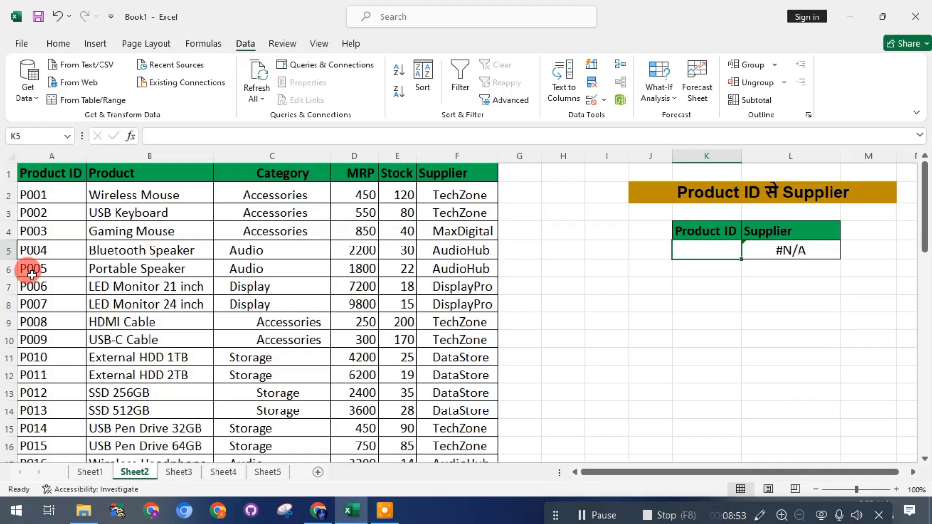
{"action": "left_click", "coordinate": [32, 275]}
{"action": "key", "text": "ctrl+c"}
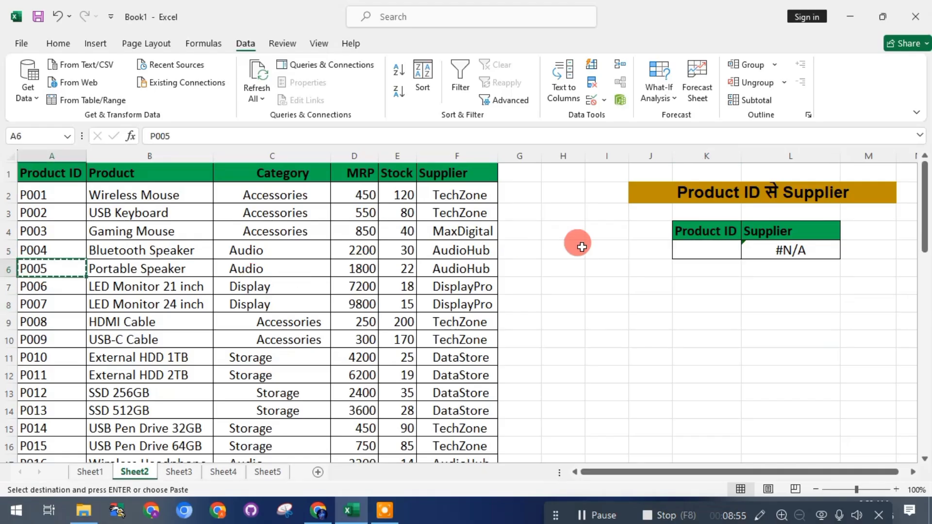
{"action": "left_click", "coordinate": [698, 247]}
{"action": "key", "text": "ctrl+v"}
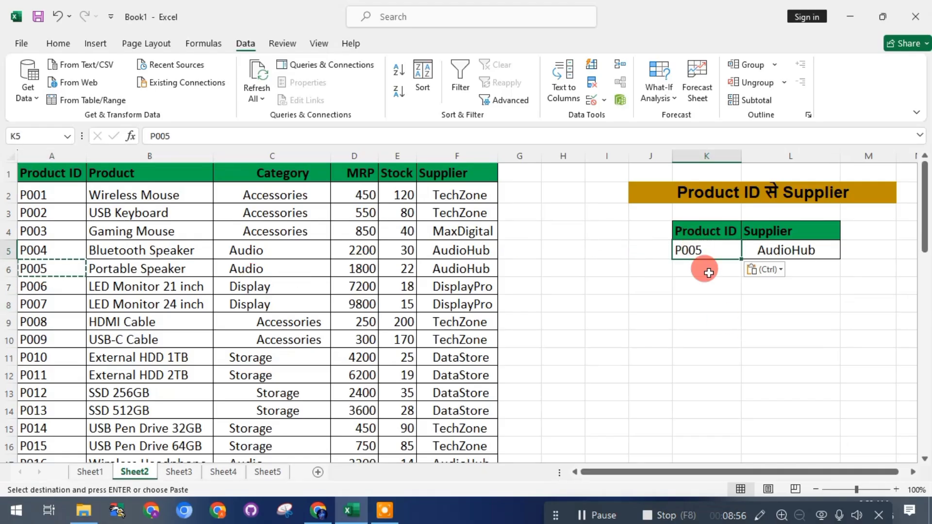
{"action": "left_click", "coordinate": [724, 327]}
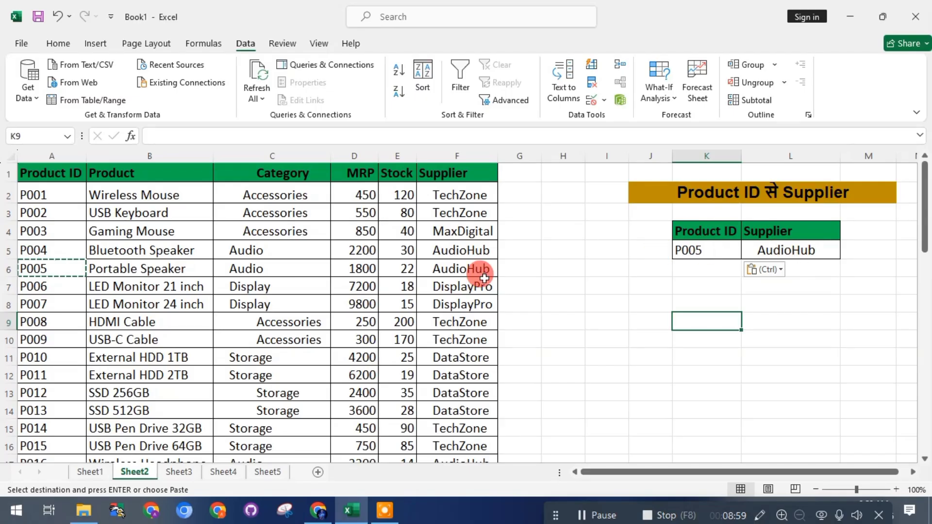
{"action": "left_click_drag", "start_coordinate": [33, 273], "coordinate": [479, 272]}
{"action": "left_click", "coordinate": [614, 287]}
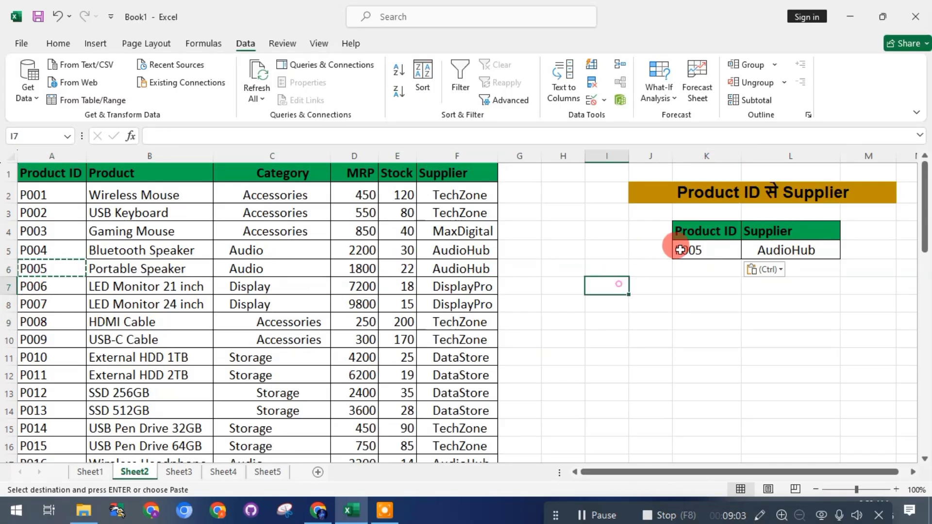
- Add a List data validation to the Product ID cell K5 with the product IDs in =$A$2:$A$51 as its source
{"action": "left_click", "coordinate": [701, 248]}
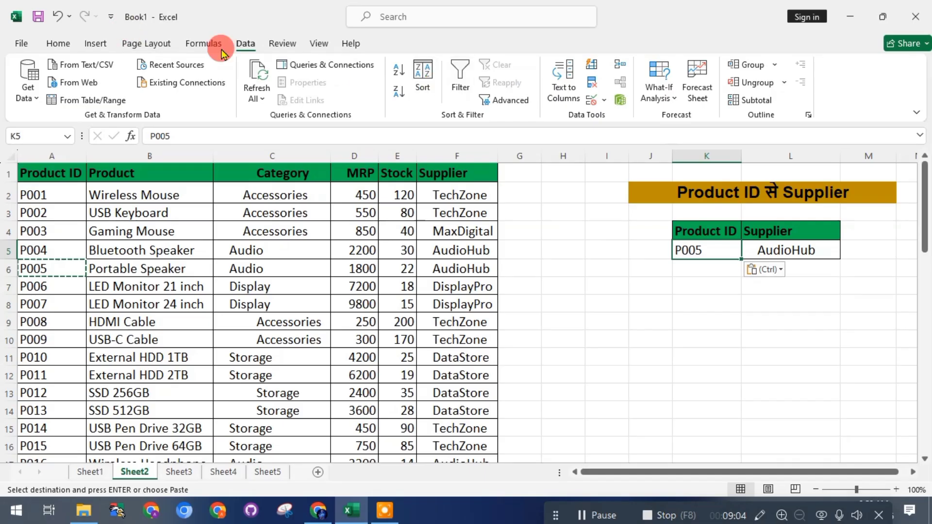
{"action": "left_click", "coordinate": [591, 102]}
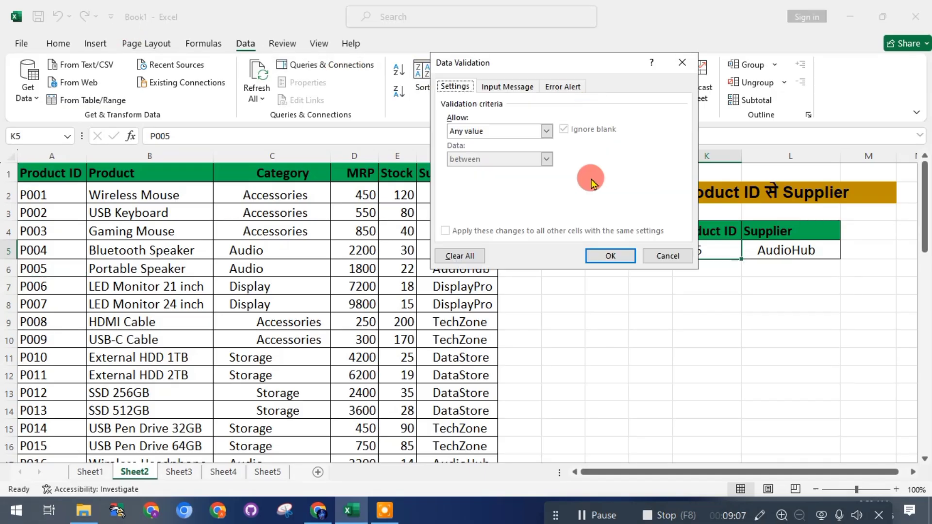
{"action": "left_click", "coordinate": [546, 131]}
{"action": "left_click", "coordinate": [474, 170]}
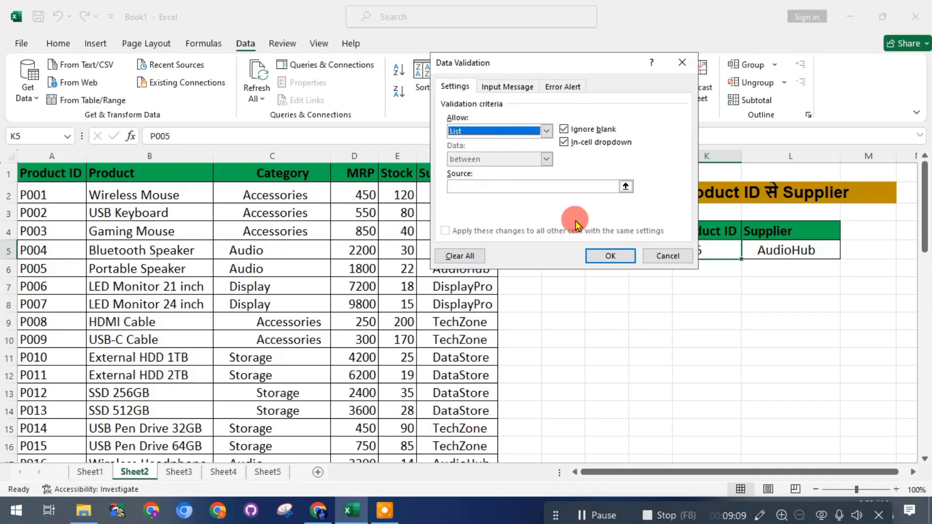
{"action": "left_click", "coordinate": [525, 184]}
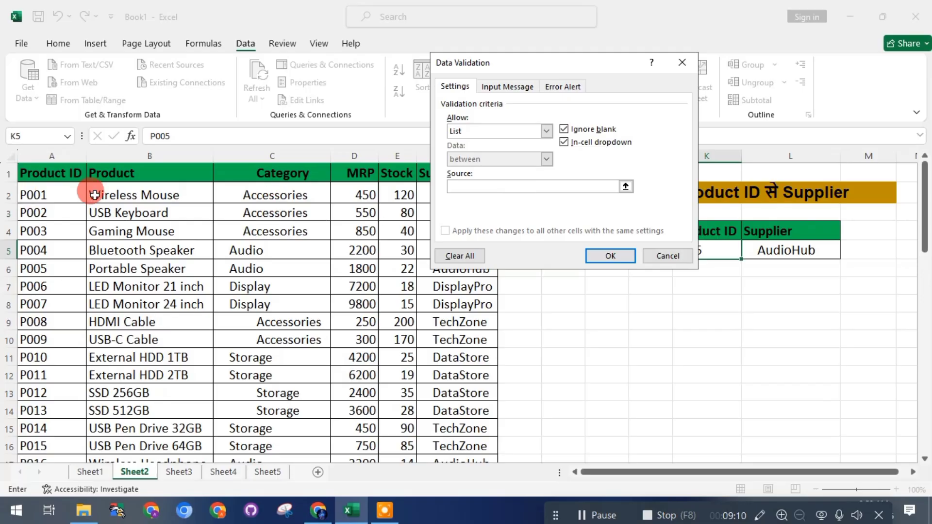
{"action": "left_click", "coordinate": [66, 193]}
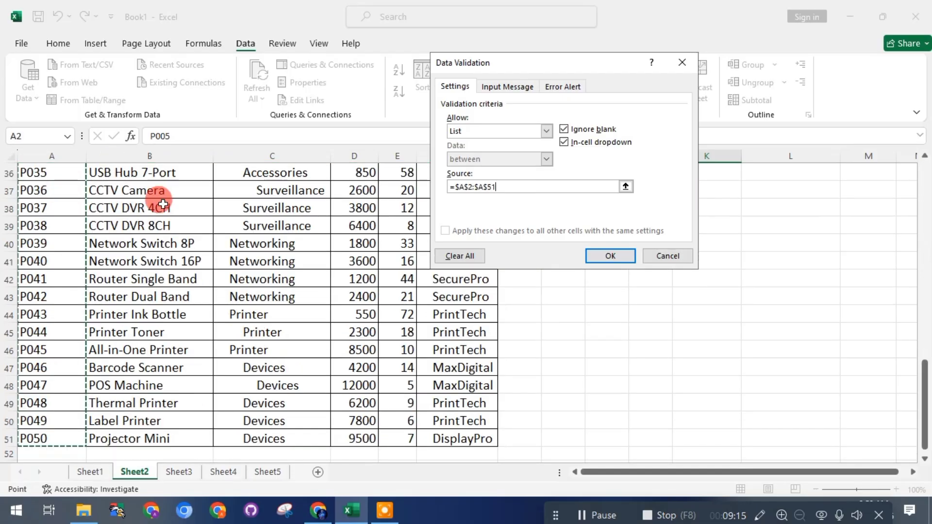
{"action": "left_click", "coordinate": [610, 255]}
{"action": "scroll", "coordinate": [611, 255], "scroll_direction": "up", "scroll_amount": 12}
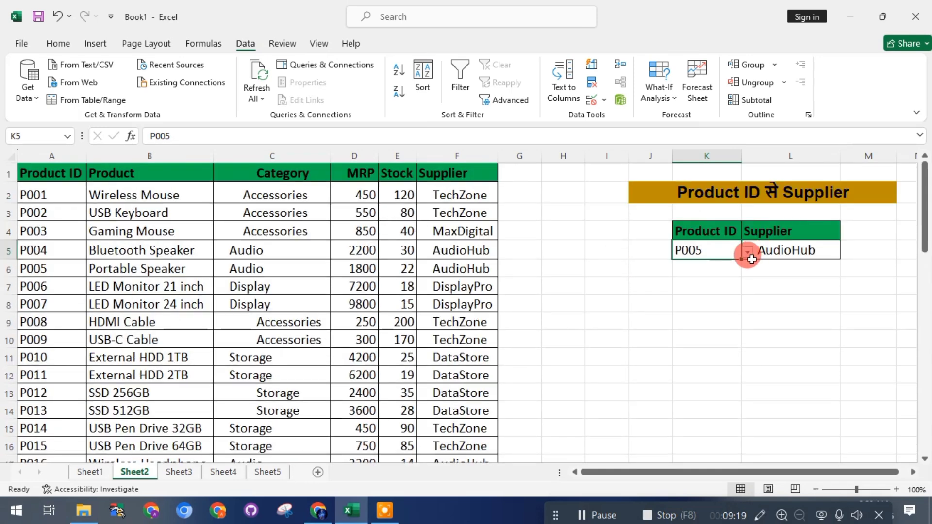
- Test the supplier lookup by choosing P020, P016 and one further product ID from the K5 drop-down list
{"action": "left_click", "coordinate": [747, 251]}
{"action": "scroll", "coordinate": [712, 350], "scroll_direction": "down", "scroll_amount": 4}
{"action": "left_click", "coordinate": [713, 349]}
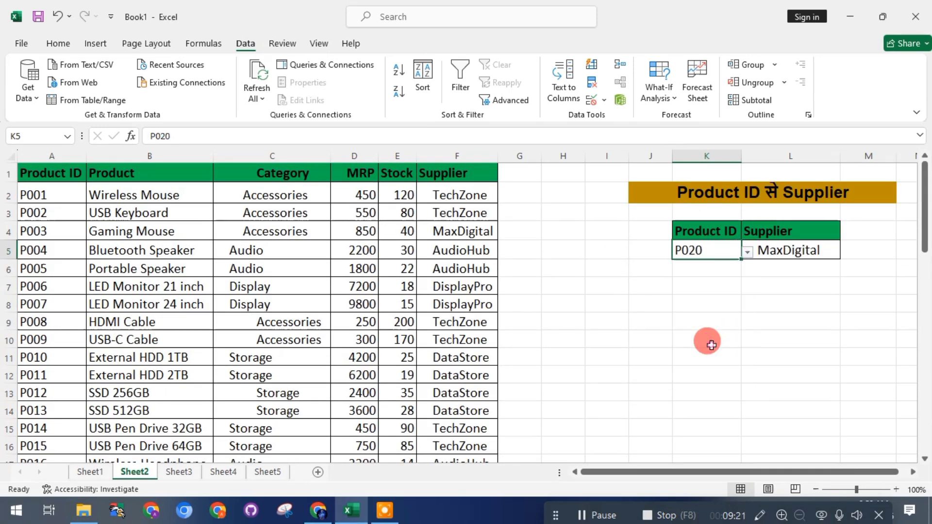
{"action": "left_click", "coordinate": [760, 309]}
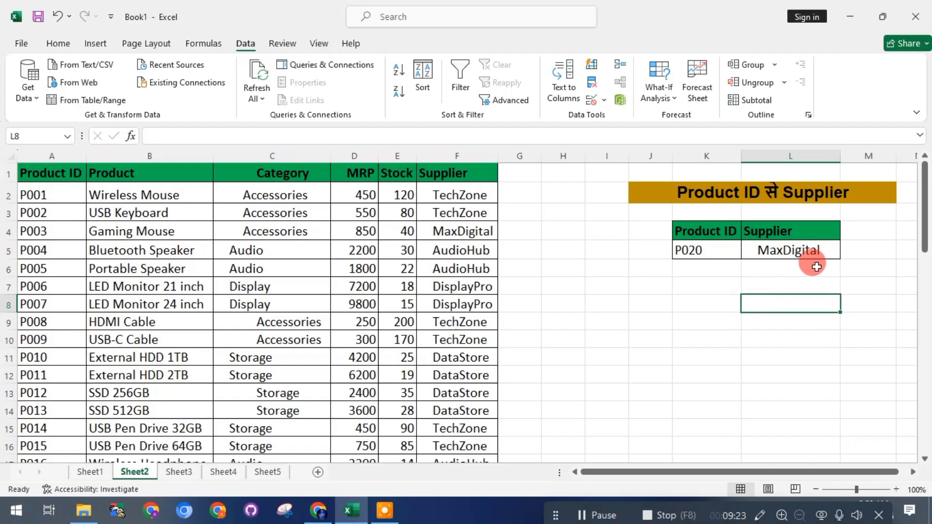
{"action": "left_click", "coordinate": [703, 248]}
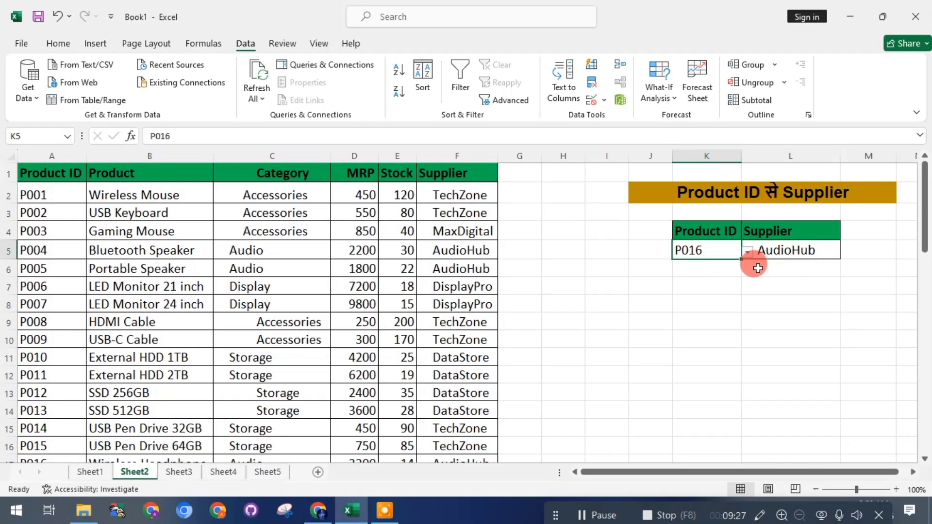
{"action": "left_click", "coordinate": [748, 251]}
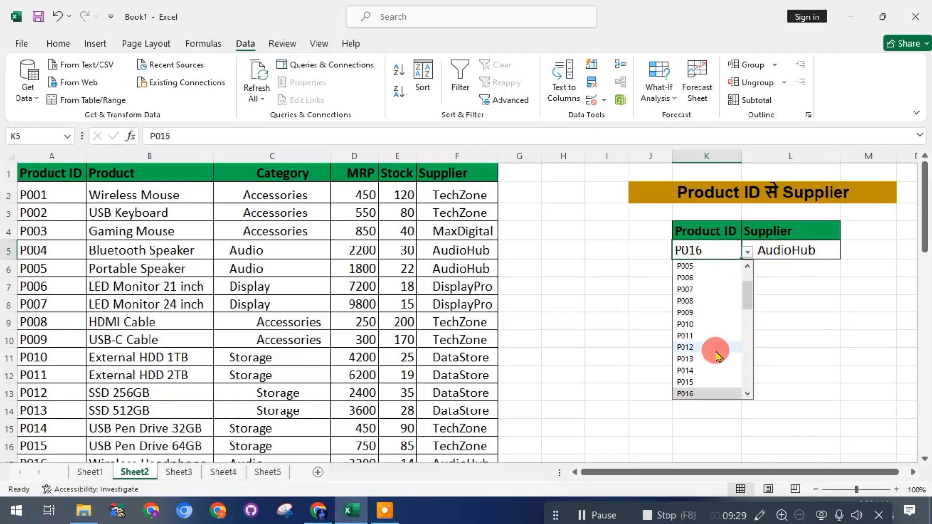
{"action": "scroll", "coordinate": [703, 354], "scroll_direction": "down", "scroll_amount": 4}
{"action": "left_click", "coordinate": [700, 349]}
{"action": "left_click", "coordinate": [793, 301]}
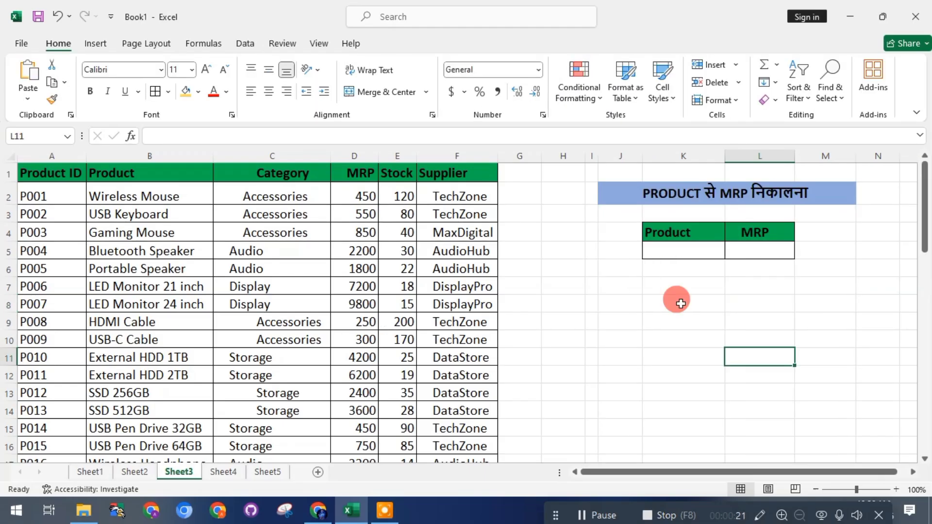
- Start a VLOOKUP formula in the MRP cell L5 on Sheet3 with the Product cell K5 as the lookup value
{"action": "double_click", "coordinate": [672, 247]}
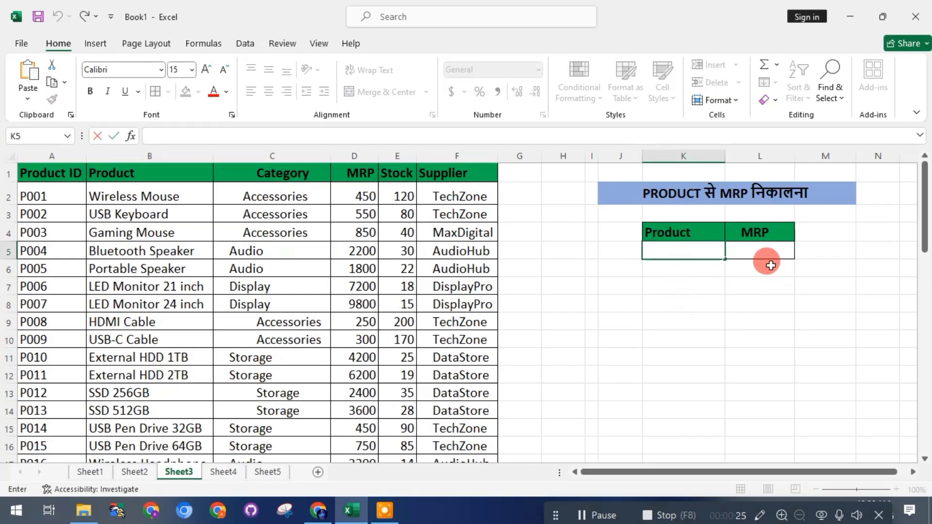
{"action": "left_click", "coordinate": [755, 250]}
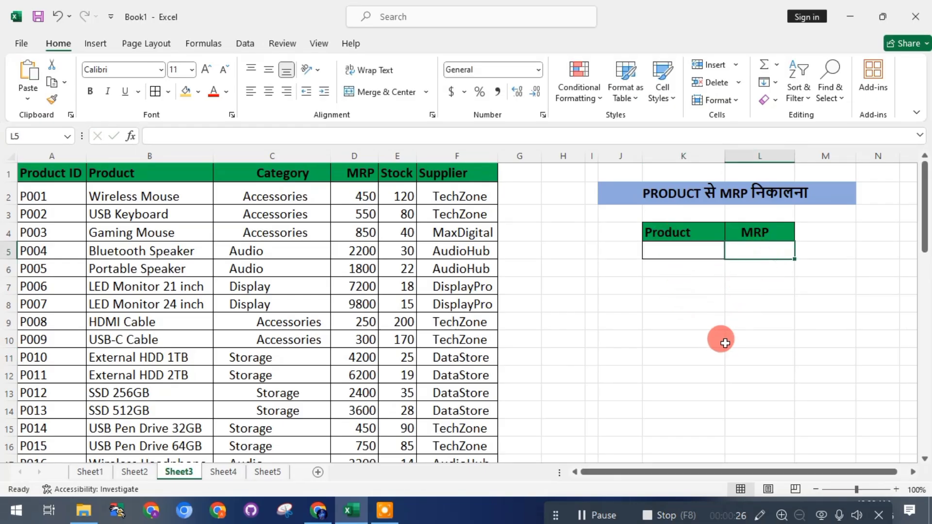
{"action": "double_click", "coordinate": [751, 251]}
{"action": "type", "text": "="}
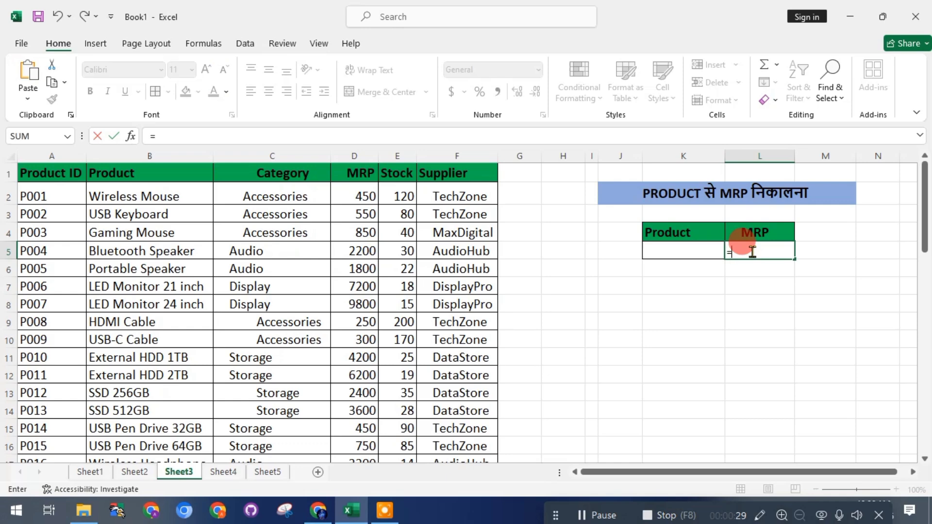
{"action": "type", "text": "VL"}
{"action": "key", "text": "Tab"}
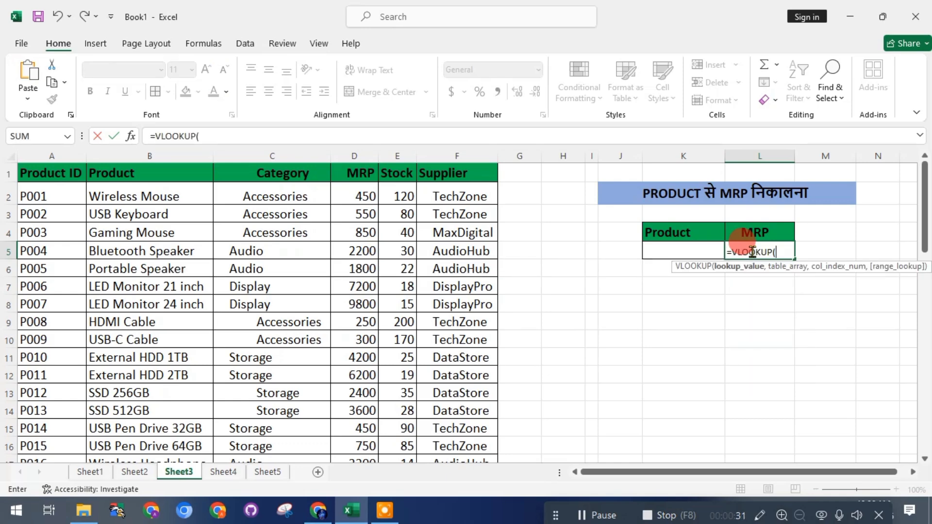
{"action": "left_click", "coordinate": [676, 246]}
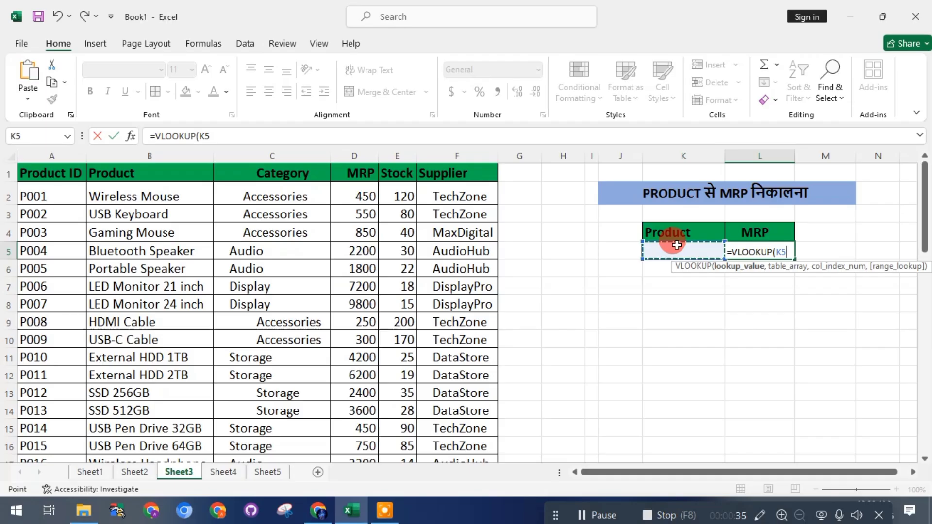
{"action": "type", "text": ","}
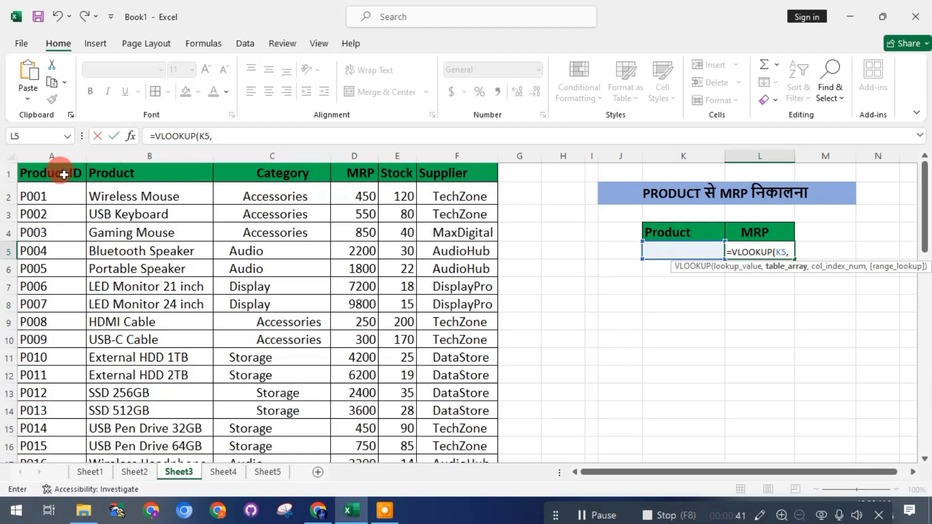
- Set the VLOOKUP's table array to the Product through MRP columns, B1:D51
{"action": "left_click_drag", "start_coordinate": [49, 174], "coordinate": [454, 176]}
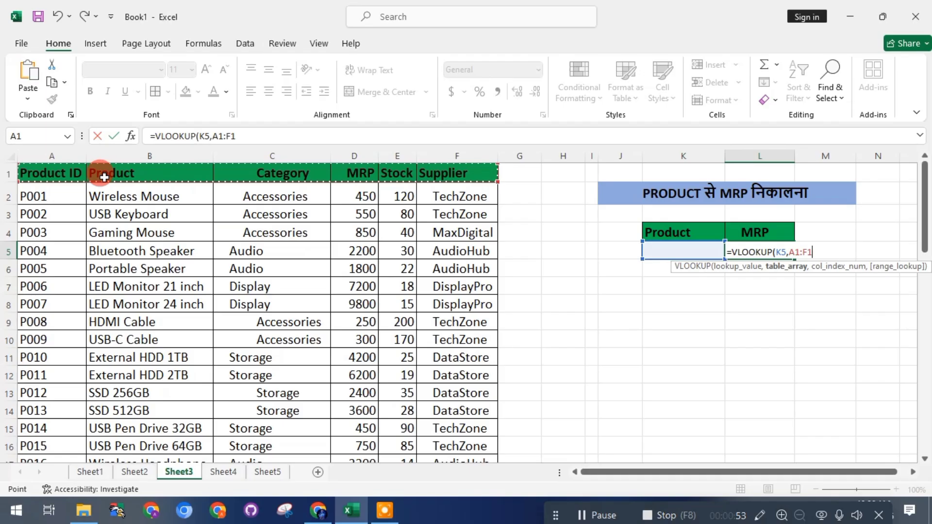
{"action": "left_click_drag", "start_coordinate": [103, 177], "coordinate": [350, 177]}
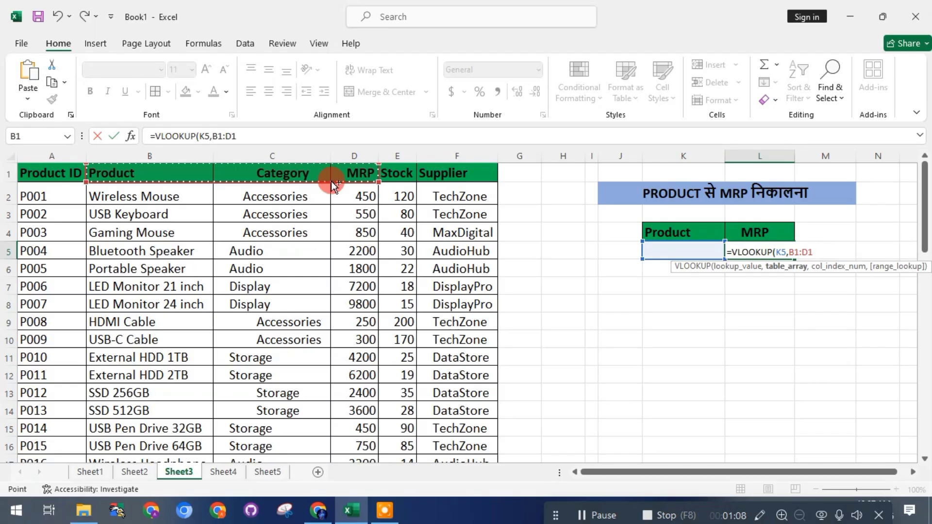
{"action": "key", "text": "ctrl+shift+Down"}
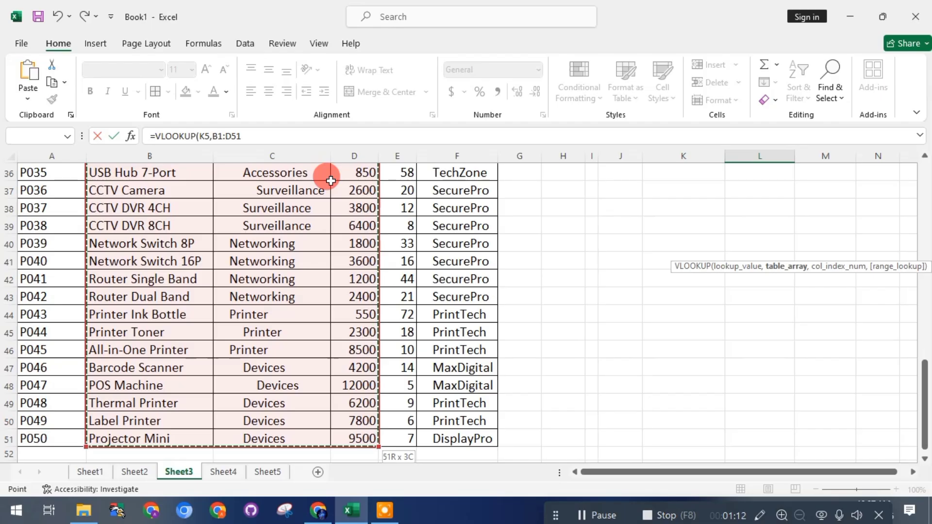
{"action": "type", "text": ","}
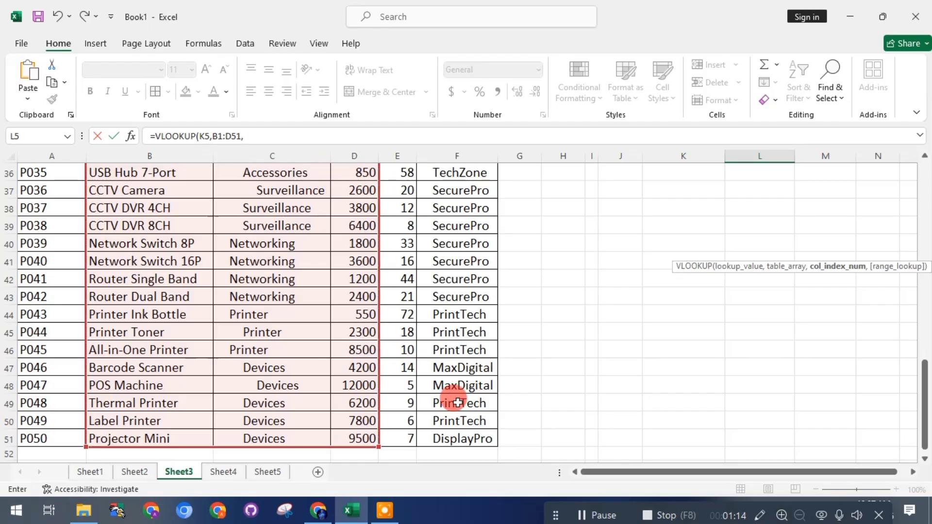
- Complete the L5 formula with column index 3 and exact match 0, as =VLOOKUP(K5,B1:D51,3,0)
{"action": "scroll", "coordinate": [455, 390], "scroll_direction": "up", "scroll_amount": 4}
{"action": "scroll", "coordinate": [455, 389], "scroll_direction": "up", "scroll_amount": 8}
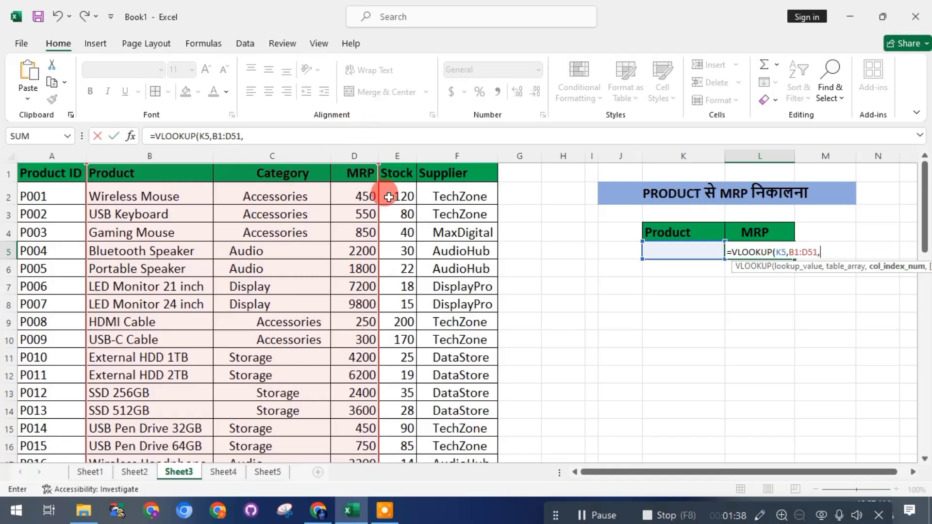
{"action": "type", "text": "3,"}
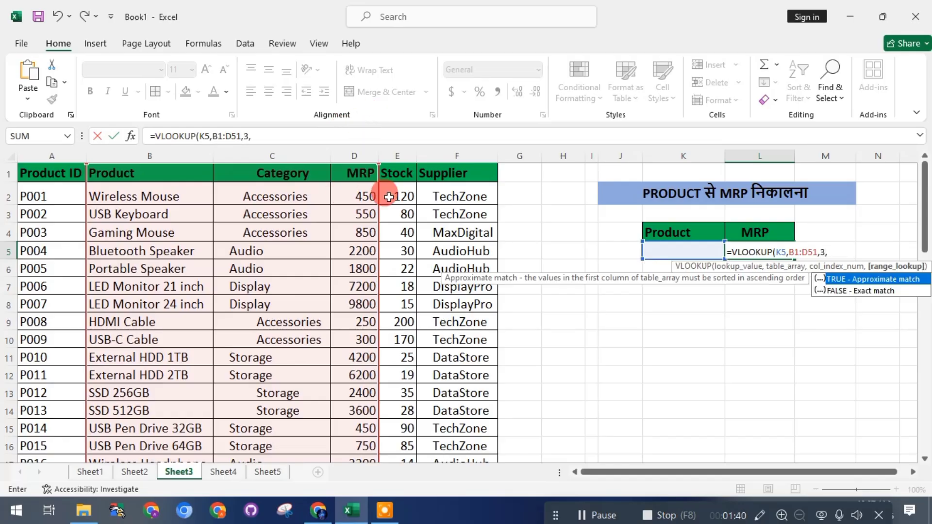
{"action": "type", "text": "0"}
{"action": "key", "text": "Return"}
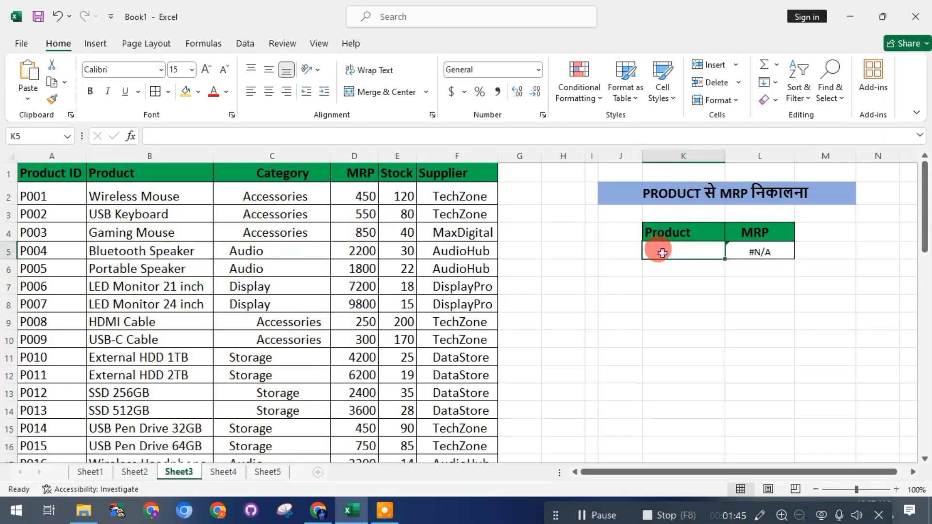
- Copy the product name Bluetooth Speaker from B5 into K5 and compare the returned MRP with D5
{"action": "left_click", "coordinate": [164, 247]}
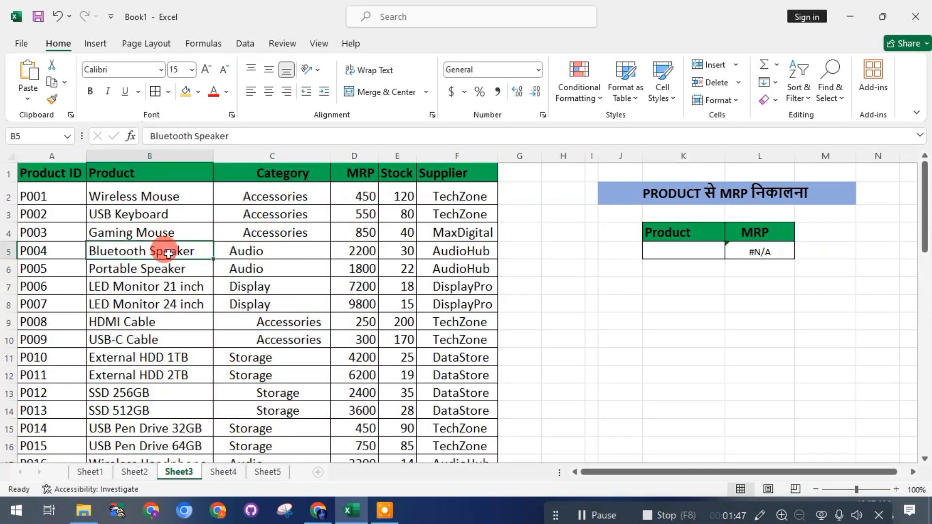
{"action": "key", "text": "ctrl+c"}
{"action": "left_click", "coordinate": [676, 253]}
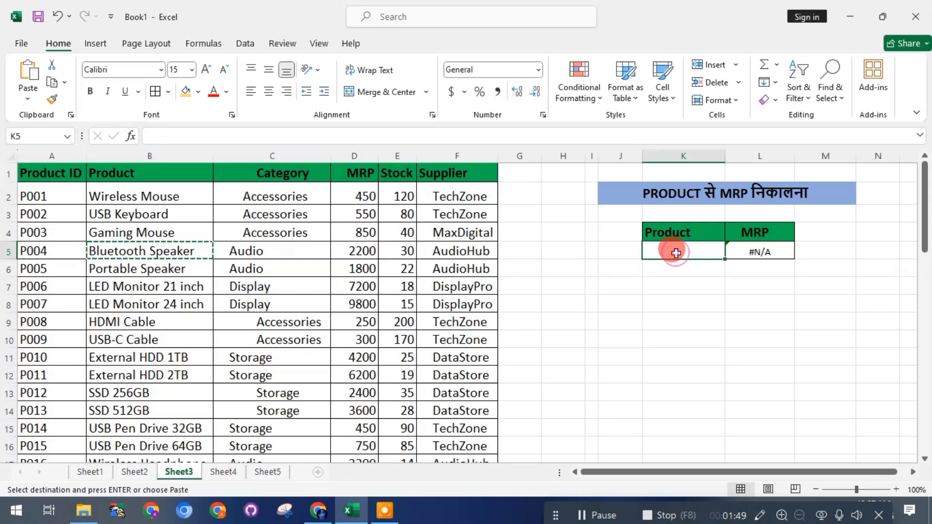
{"action": "key", "text": "ctrl+v"}
{"action": "left_click", "coordinate": [737, 321]}
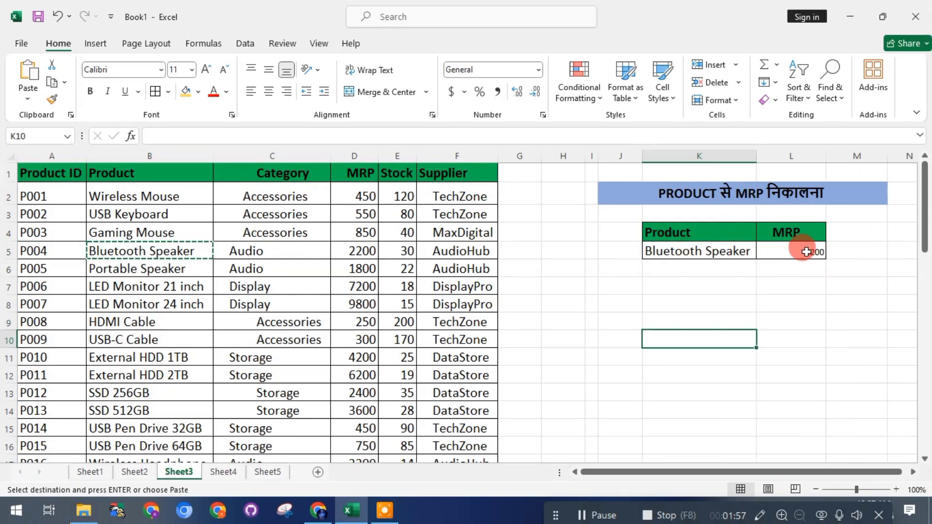
{"action": "left_click", "coordinate": [357, 256]}
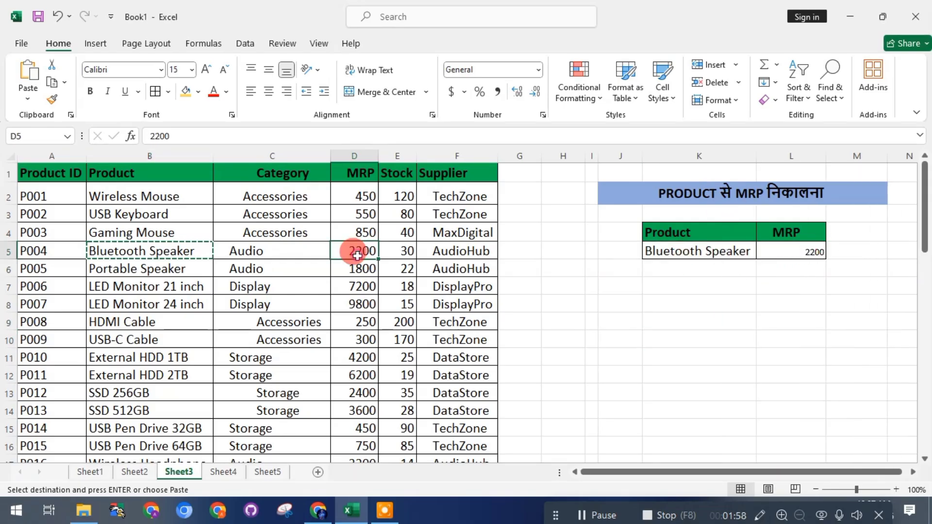
- Add a data validation list to the Product cell K5 on Sheet3, with the product names $B$2:$B$51 as its source
{"action": "left_click", "coordinate": [688, 249]}
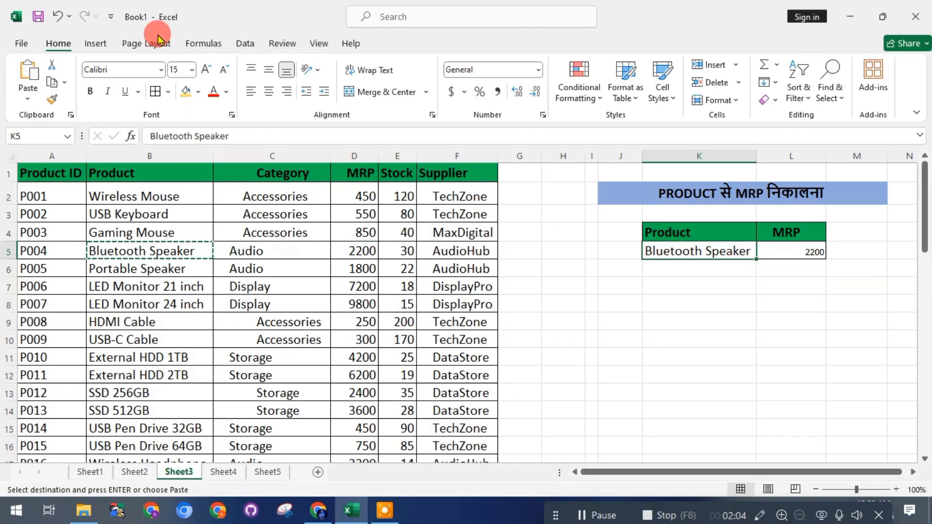
{"action": "left_click", "coordinate": [243, 48]}
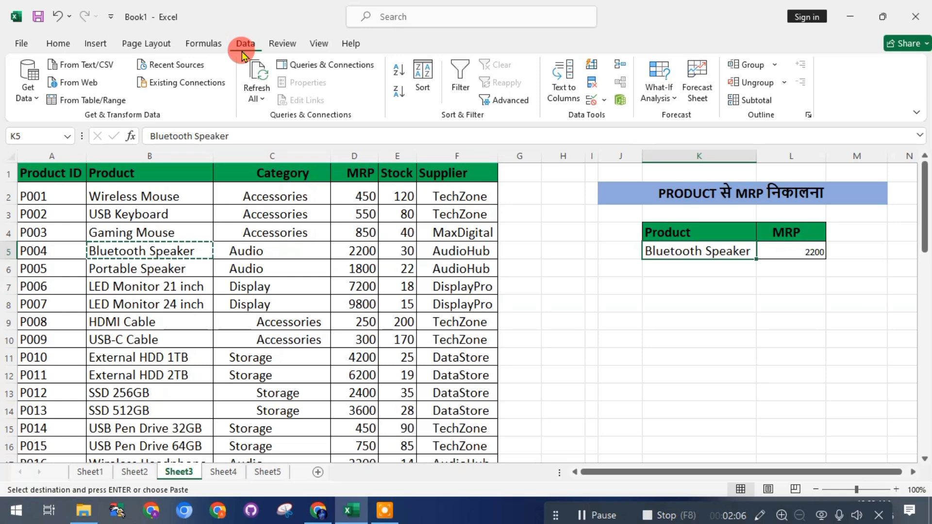
{"action": "left_click", "coordinate": [591, 99]}
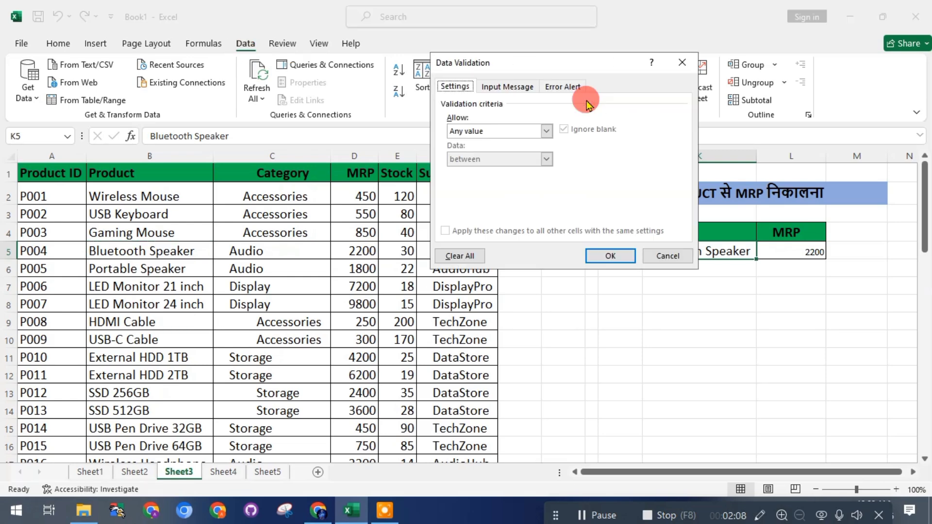
{"action": "left_click", "coordinate": [501, 132]}
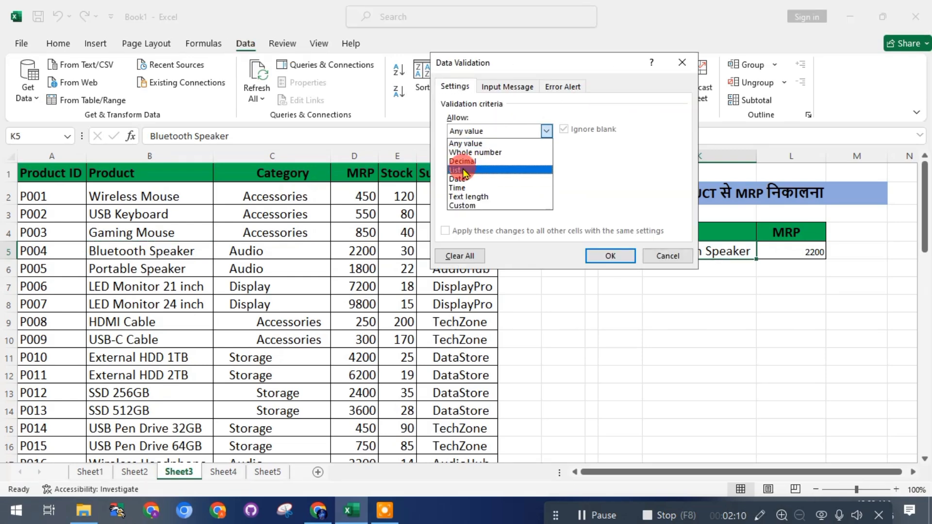
{"action": "left_click", "coordinate": [458, 170]}
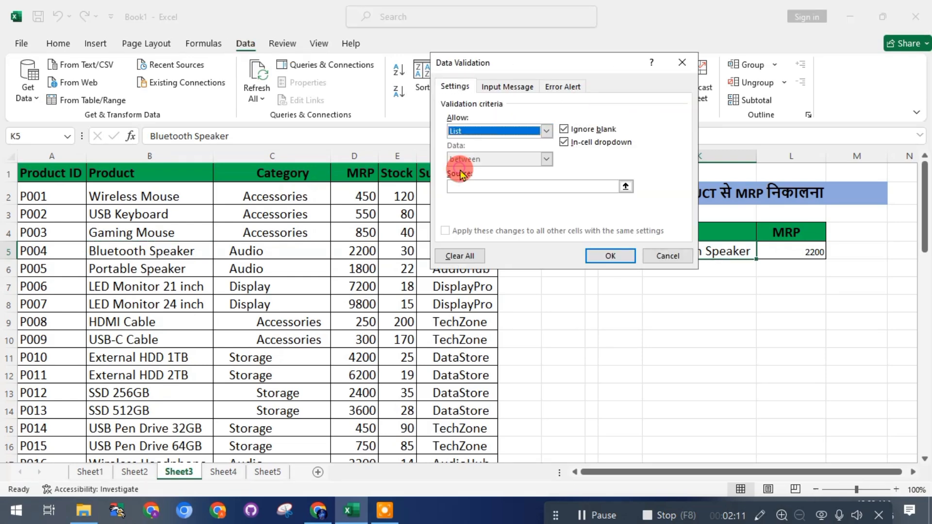
{"action": "left_click", "coordinate": [488, 187]}
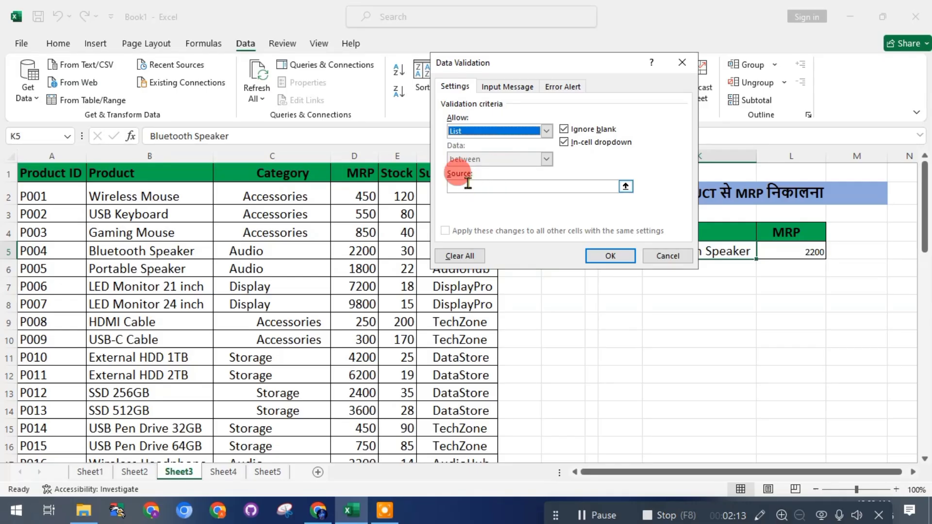
{"action": "left_click", "coordinate": [152, 199]}
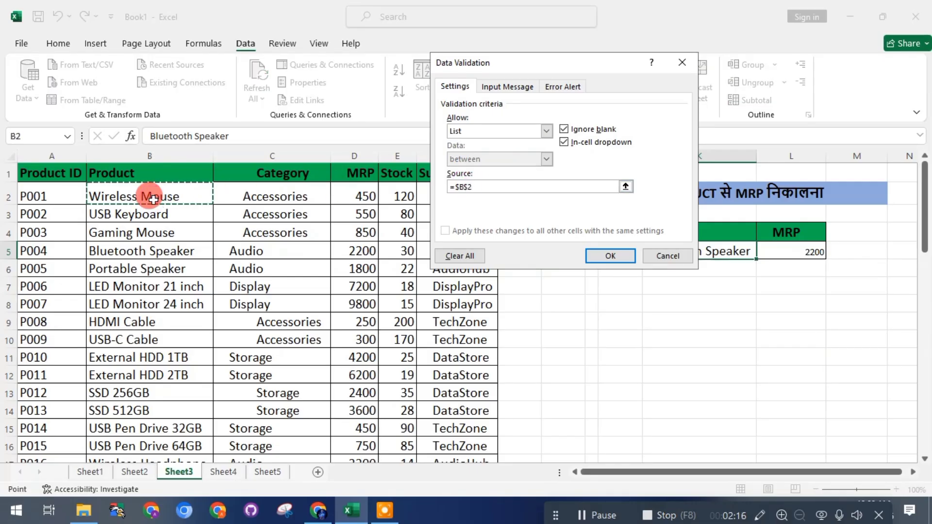
{"action": "key", "text": "ctrl+shift+Down"}
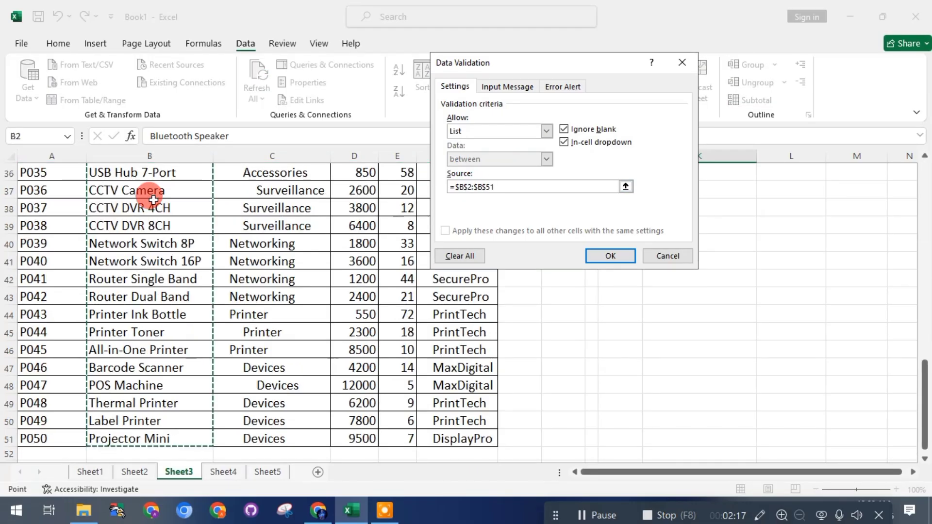
{"action": "left_click", "coordinate": [610, 256]}
{"action": "scroll", "coordinate": [657, 268], "scroll_direction": "up", "scroll_amount": 4}
{"action": "scroll", "coordinate": [657, 268], "scroll_direction": "up", "scroll_amount": 8}
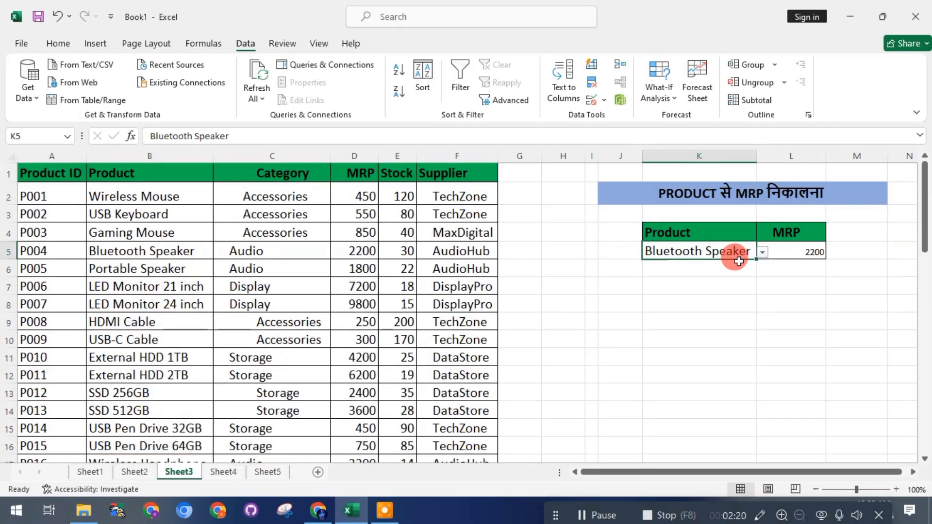
- Choose LED Monitor 21 inch, Web Camera HD and finally Laptop Charger from the K5 drop-down, checking the MRP lookup in L5
{"action": "left_click", "coordinate": [768, 251]}
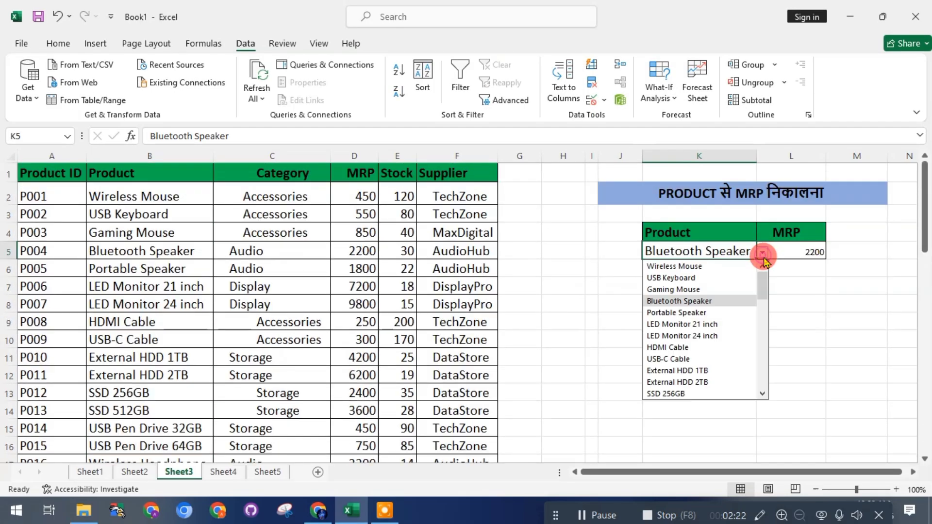
{"action": "left_click", "coordinate": [700, 320]}
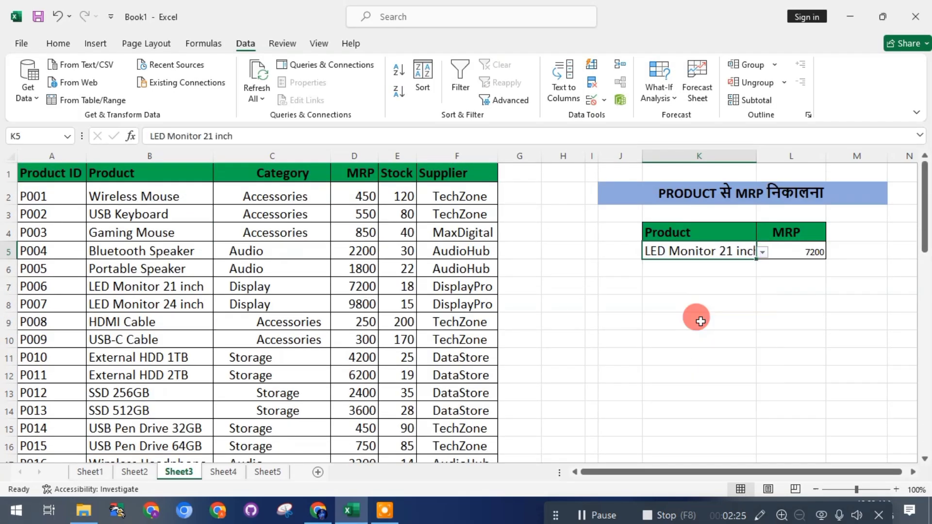
{"action": "left_click", "coordinate": [764, 253]}
{"action": "scroll", "coordinate": [692, 347], "scroll_direction": "down", "scroll_amount": 4}
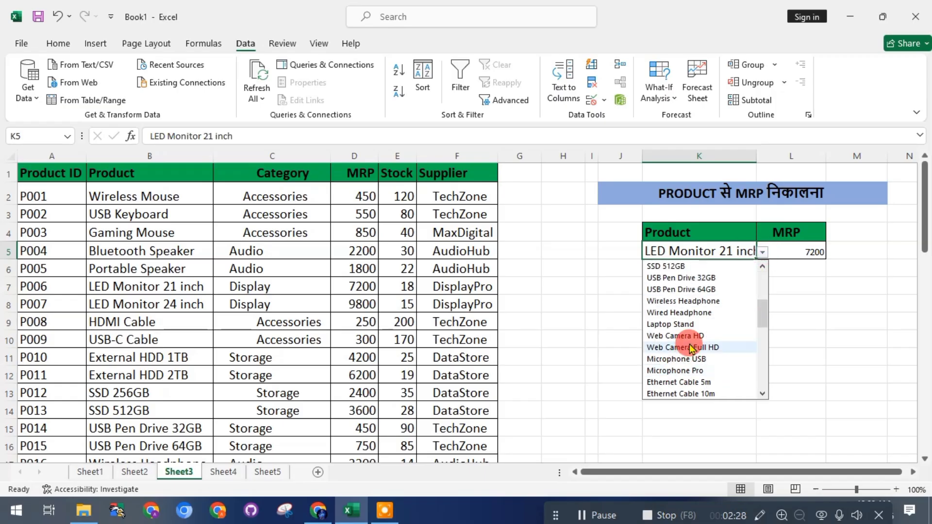
{"action": "left_click", "coordinate": [694, 347]}
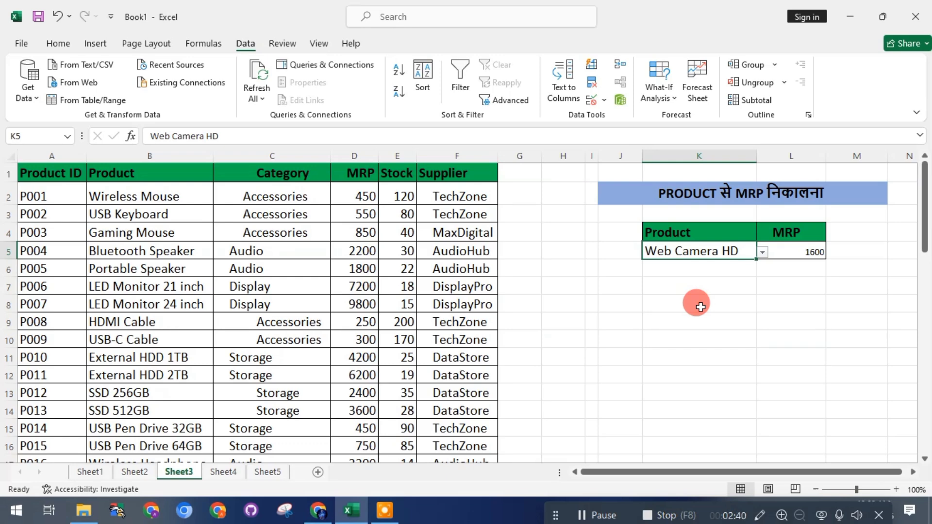
{"action": "left_click", "coordinate": [762, 252]}
{"action": "scroll", "coordinate": [670, 328], "scroll_direction": "down", "scroll_amount": 3}
{"action": "left_click", "coordinate": [674, 330]}
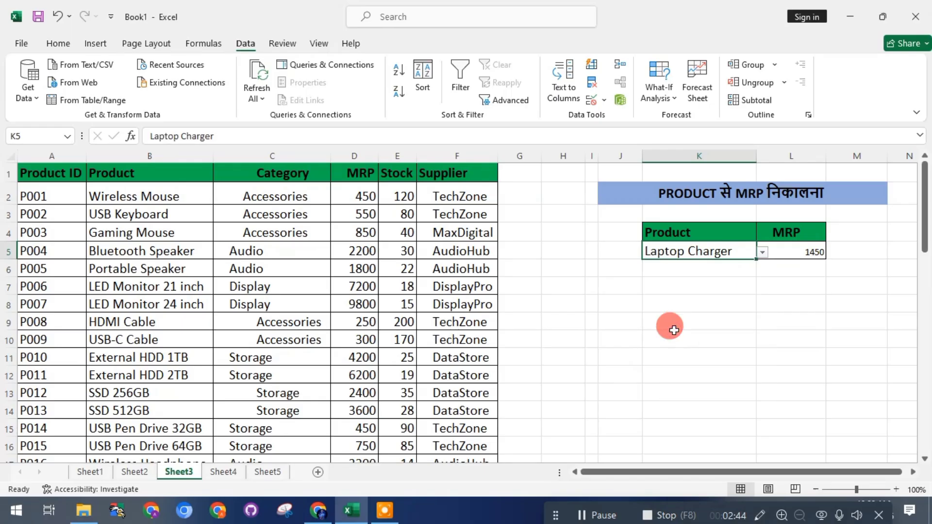
{"action": "left_click", "coordinate": [780, 286]}
{"action": "left_click", "coordinate": [798, 250]}
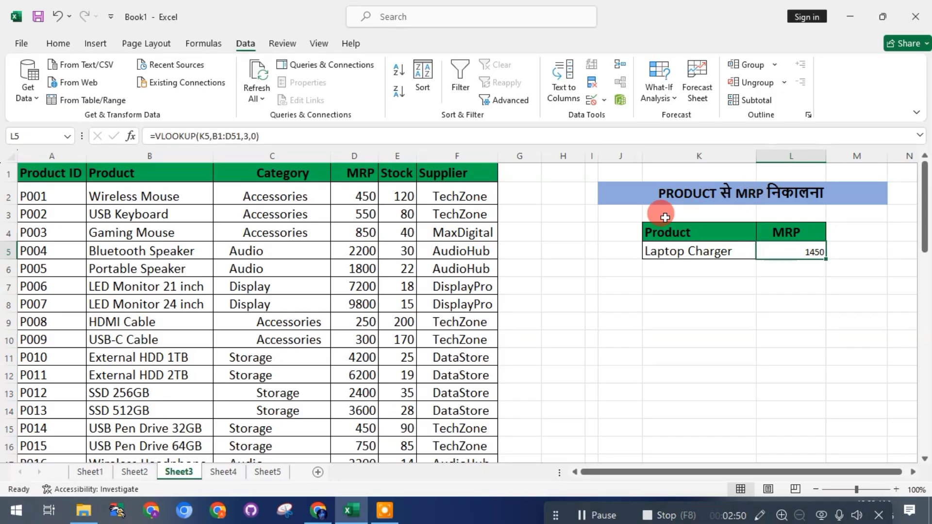
- Start a VLOOKUP formula in the stock cell L5 on Sheet4 with the Product cell K5 as the lookup value
{"action": "left_click", "coordinate": [224, 473]}
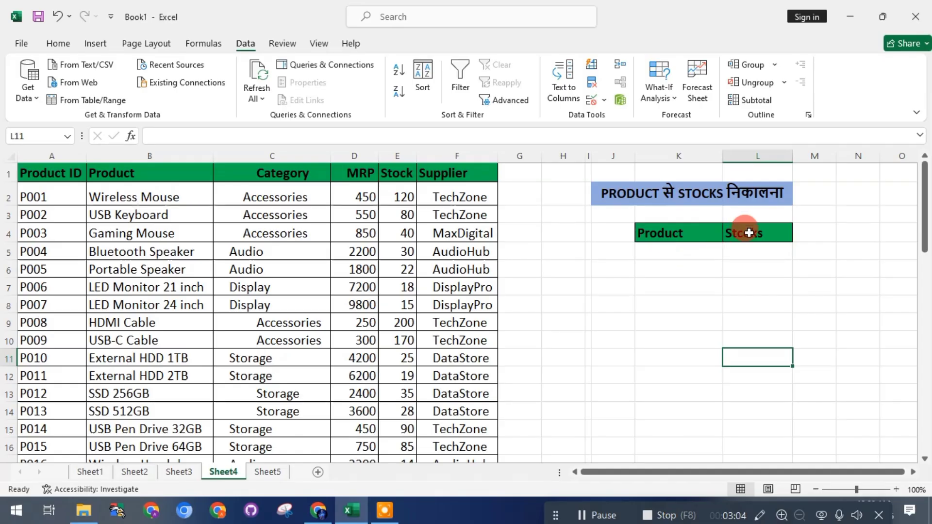
{"action": "double_click", "coordinate": [738, 248]}
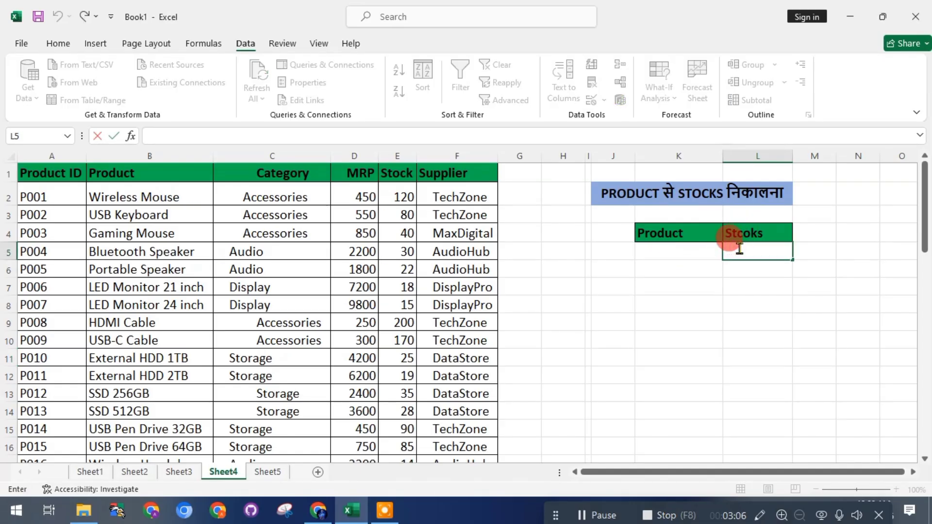
{"action": "type", "text": "=VL"}
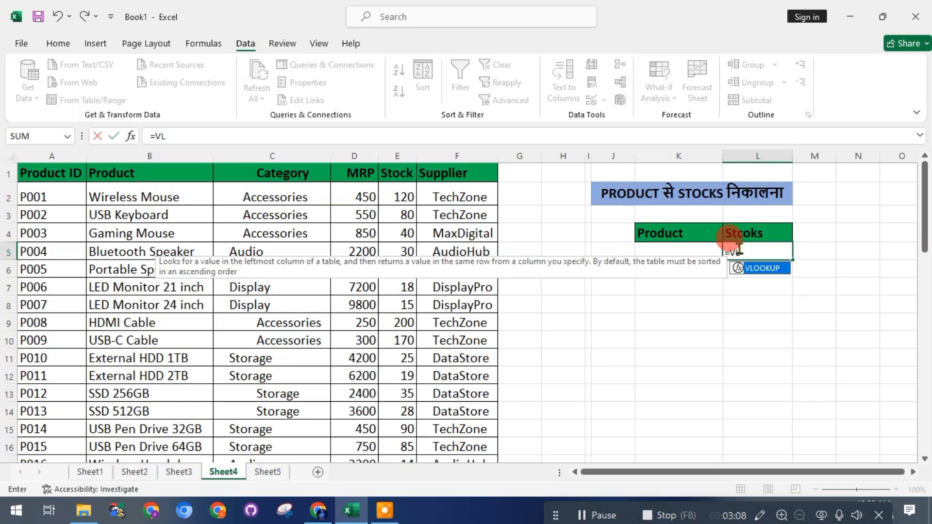
{"action": "key", "text": "Tab"}
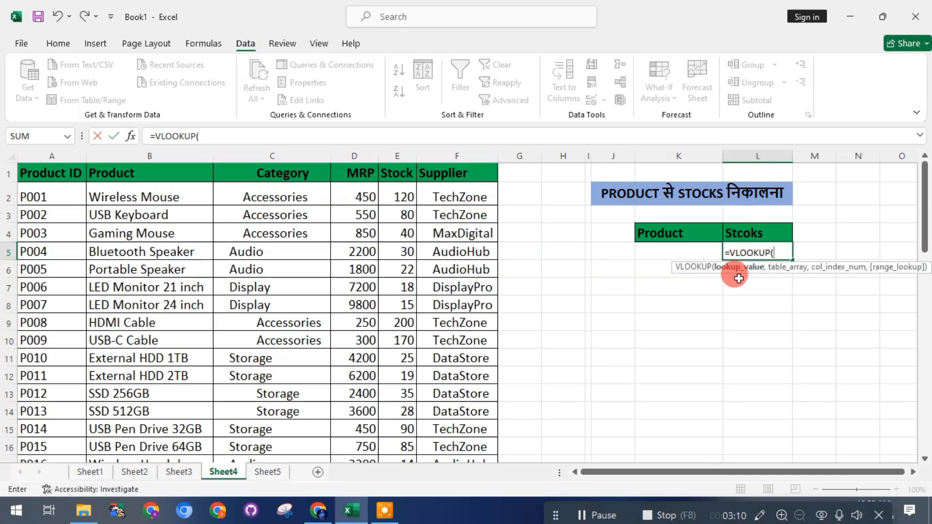
{"action": "left_click", "coordinate": [653, 247]}
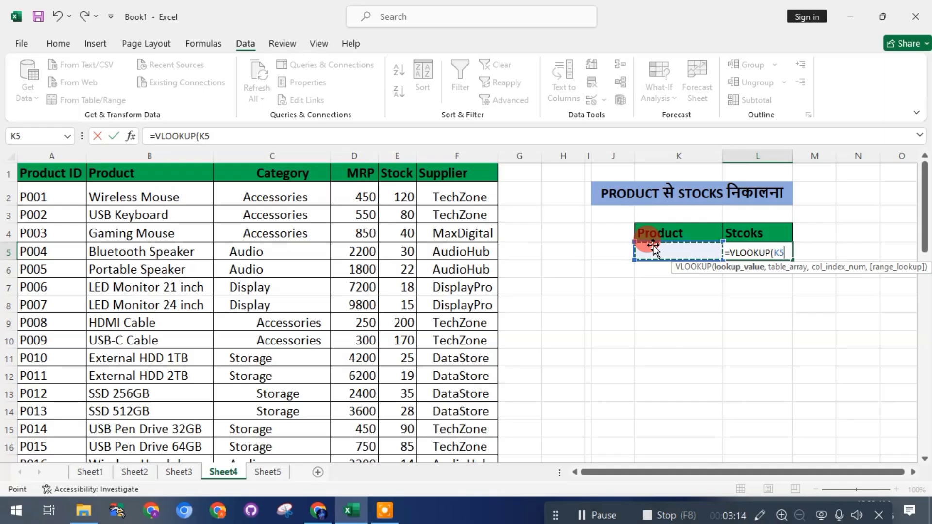
{"action": "type", "text": ","}
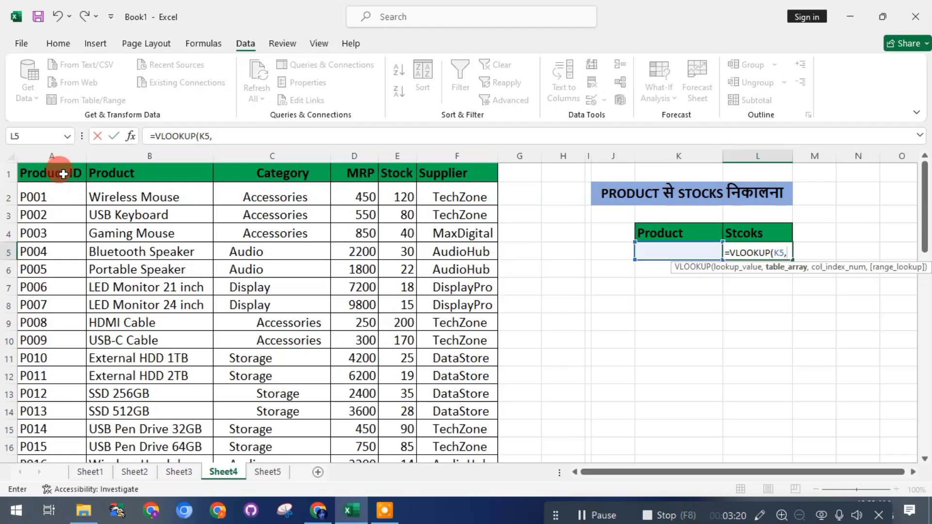
- Complete the L5 formula with the Product through Stock columns B1:E51 as table array, column index 4 and exact match 0
{"action": "left_click", "coordinate": [43, 172]}
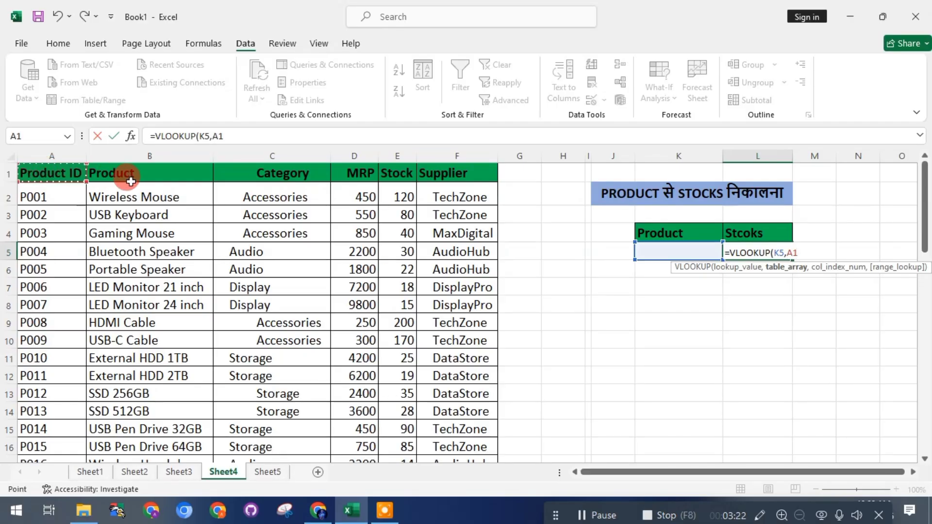
{"action": "left_click_drag", "start_coordinate": [130, 181], "coordinate": [403, 176]}
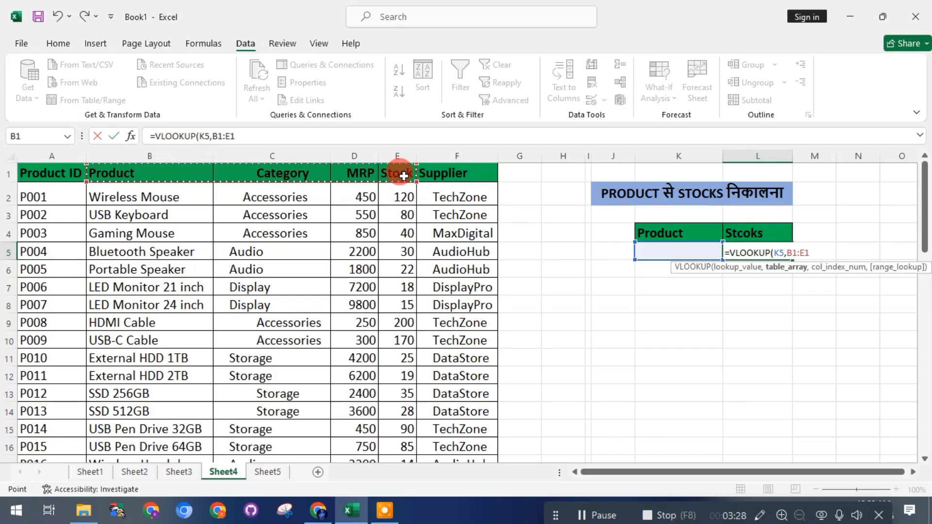
{"action": "key", "text": "ctrl+shift+Down"}
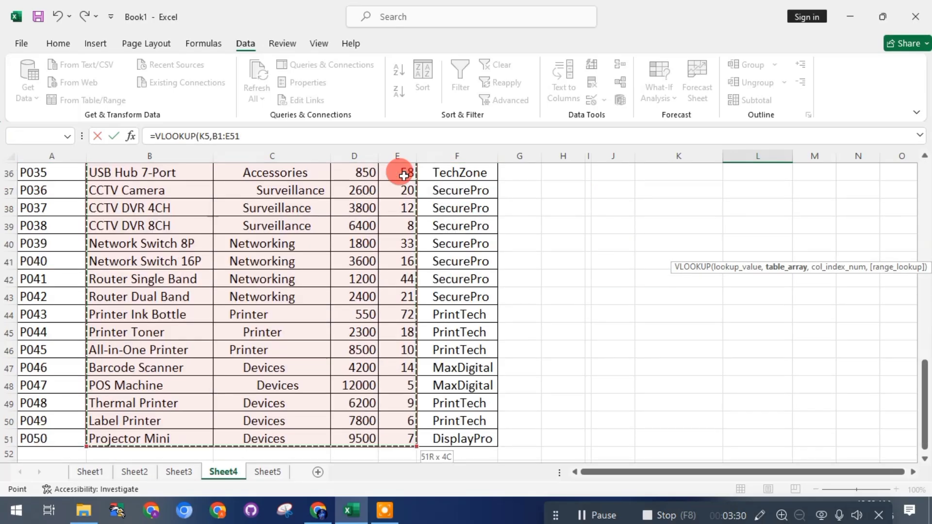
{"action": "type", "text": ","}
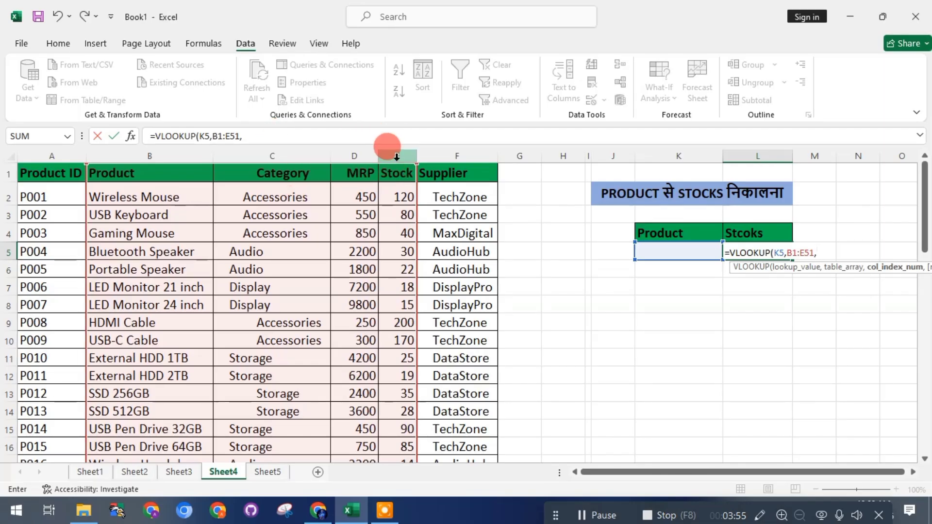
{"action": "type", "text": "4,0"}
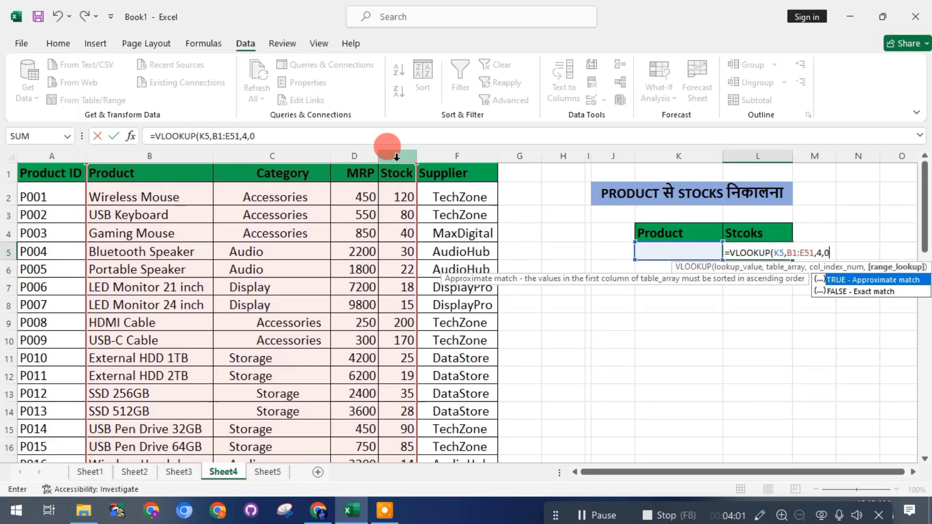
{"action": "key", "text": "Return"}
- Copy the product name Web Camera HD from B20 into K5 and fit column K's width to its content
{"action": "left_click", "coordinate": [129, 269]}
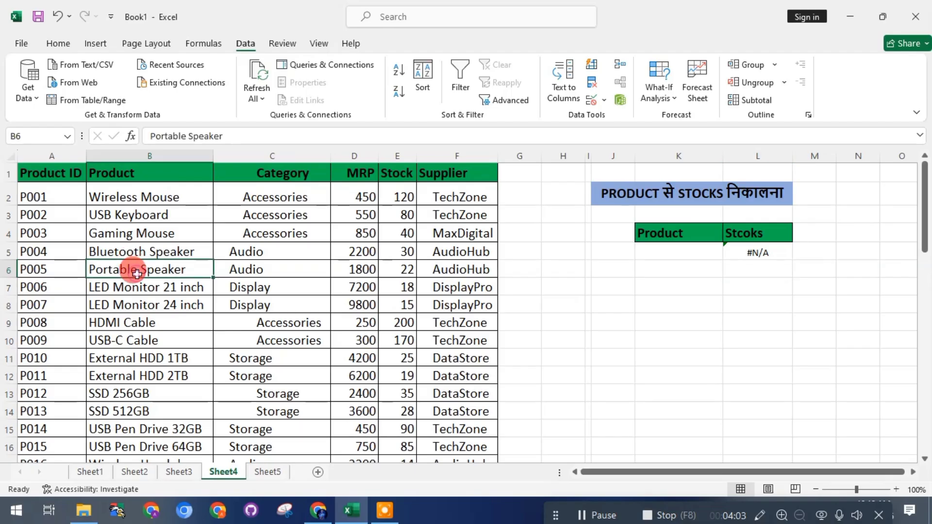
{"action": "scroll", "coordinate": [200, 295], "scroll_direction": "down", "scroll_amount": 4}
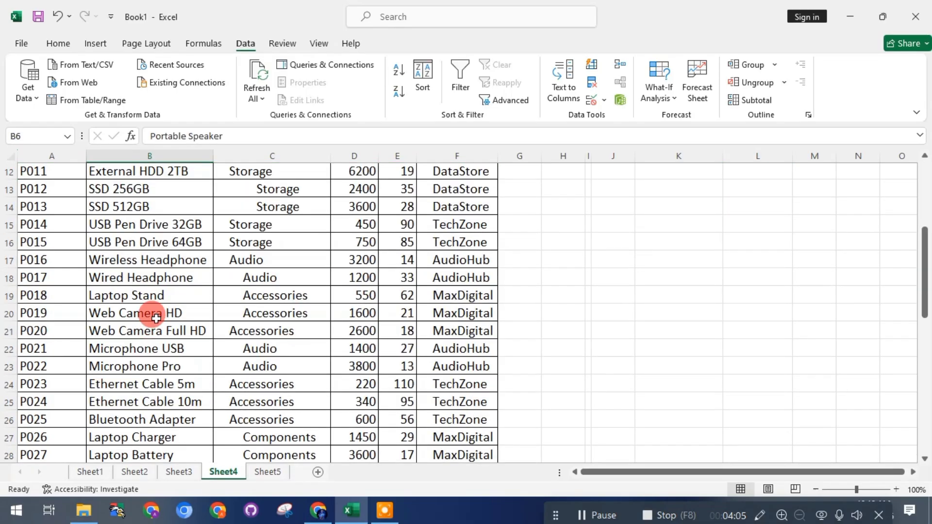
{"action": "left_click", "coordinate": [156, 318]}
{"action": "key", "text": "ctrl+c"}
{"action": "scroll", "coordinate": [429, 327], "scroll_direction": "up", "scroll_amount": 4}
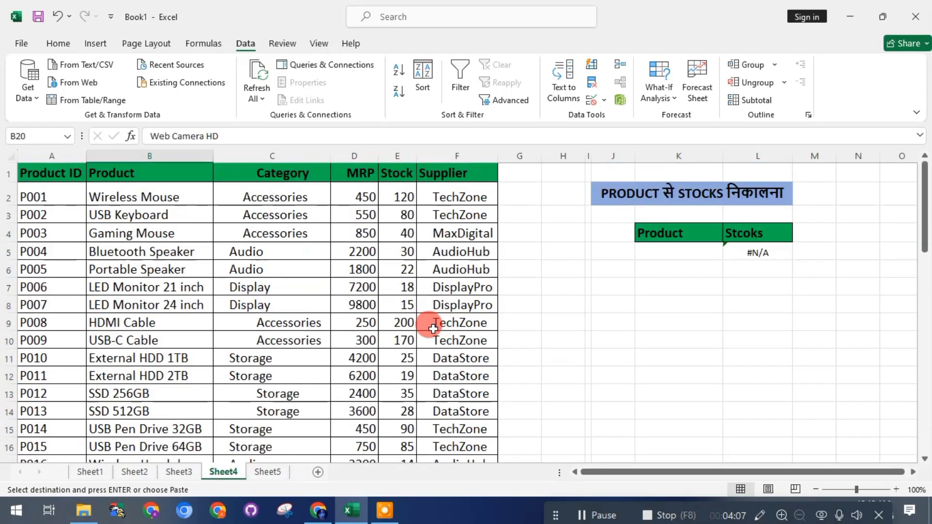
{"action": "left_click", "coordinate": [685, 249]}
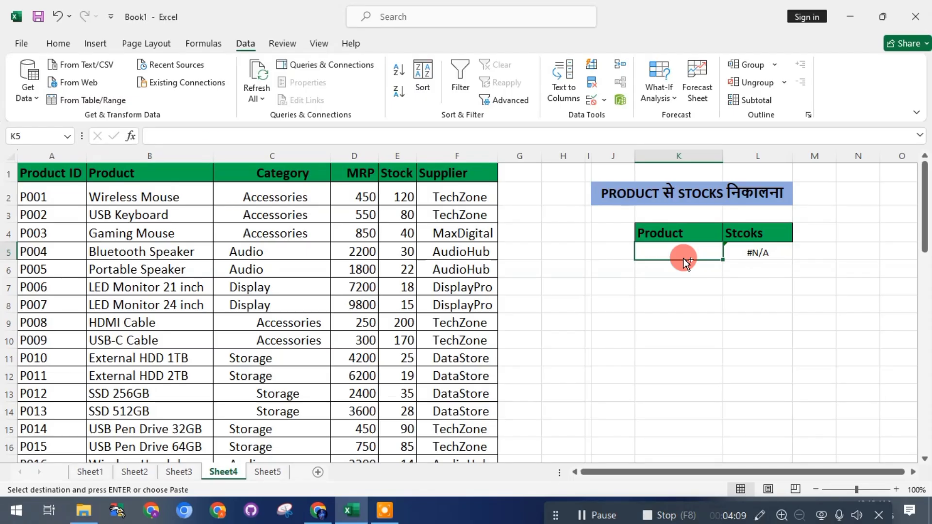
{"action": "key", "text": "ctrl+v"}
{"action": "left_click", "coordinate": [699, 320]}
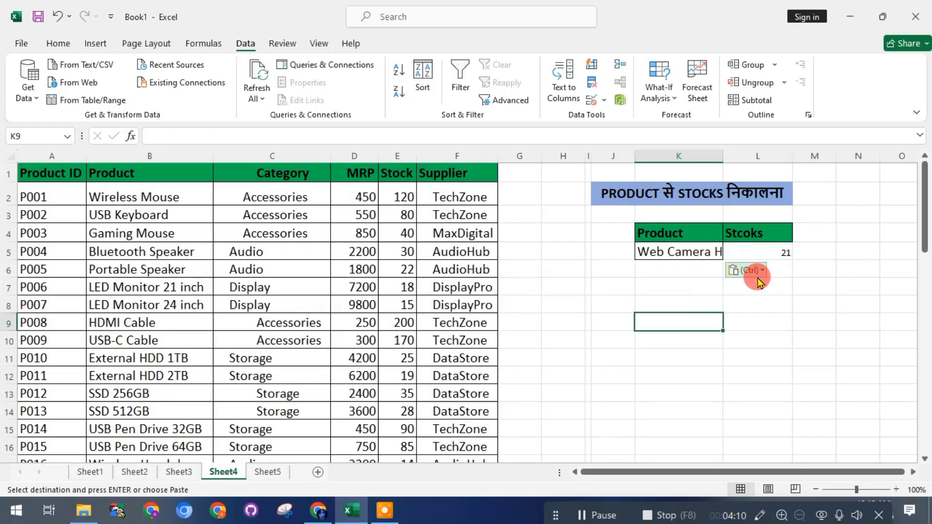
{"action": "double_click", "coordinate": [722, 154]}
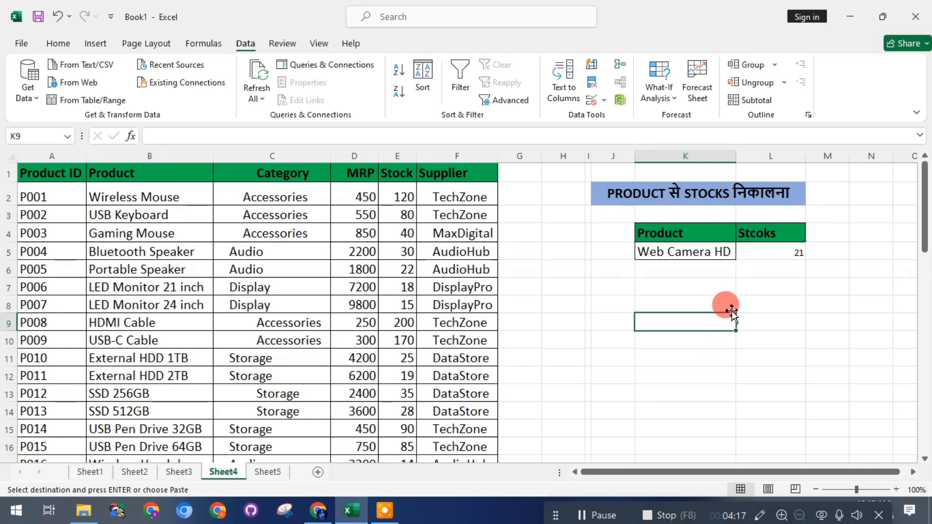
- Compare the stock returned in L5 with the Web Camera HD stock value in E20
{"action": "left_click", "coordinate": [773, 252]}
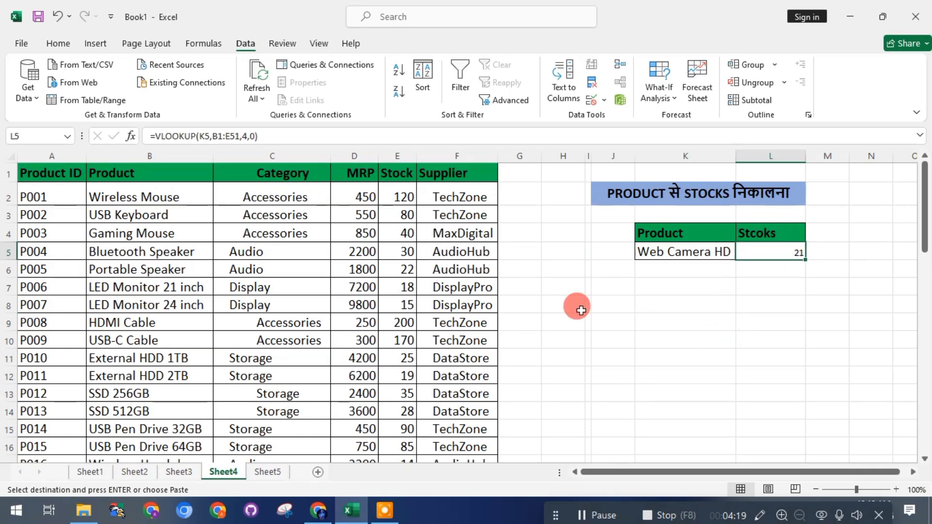
{"action": "scroll", "coordinate": [290, 344], "scroll_direction": "down", "scroll_amount": 3}
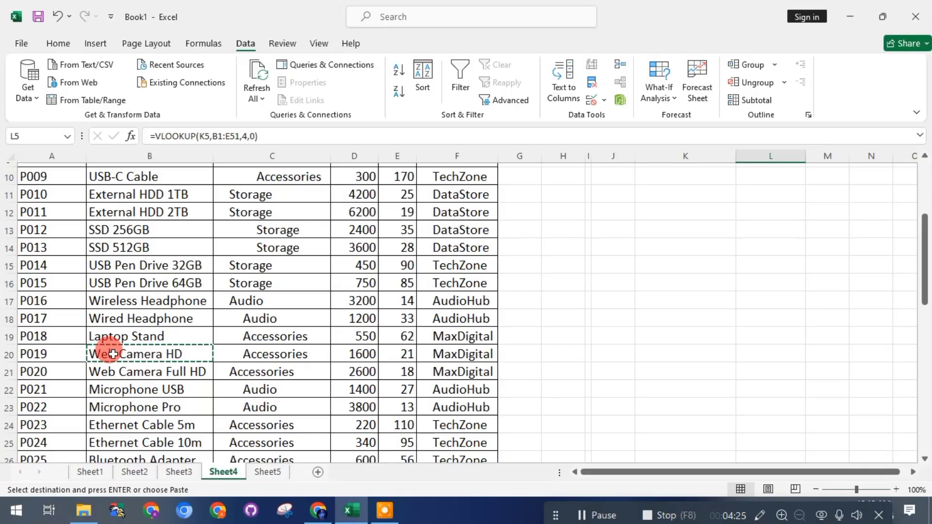
{"action": "left_click", "coordinate": [398, 356]}
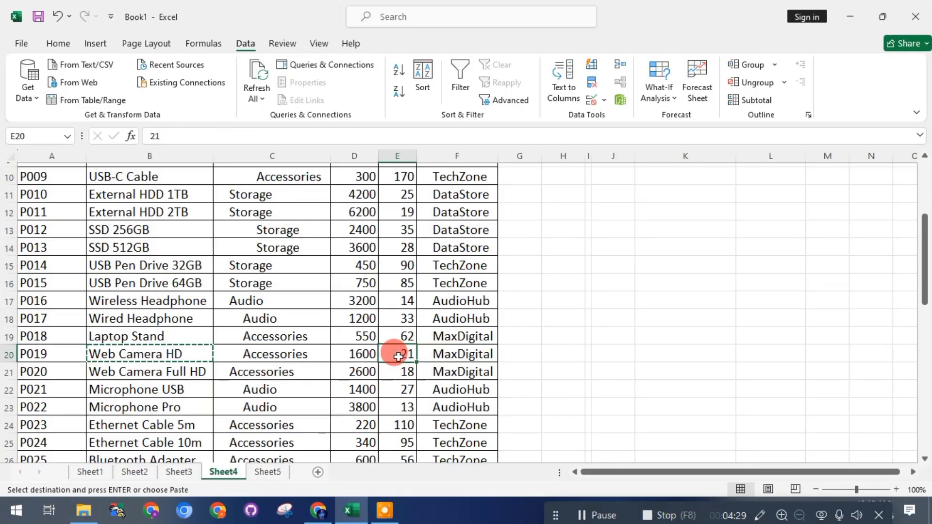
- Add list data validation to the Product cell K5 on Sheet4, with the product names B2:B51 as source
{"action": "scroll", "coordinate": [399, 356], "scroll_direction": "up", "scroll_amount": 3}
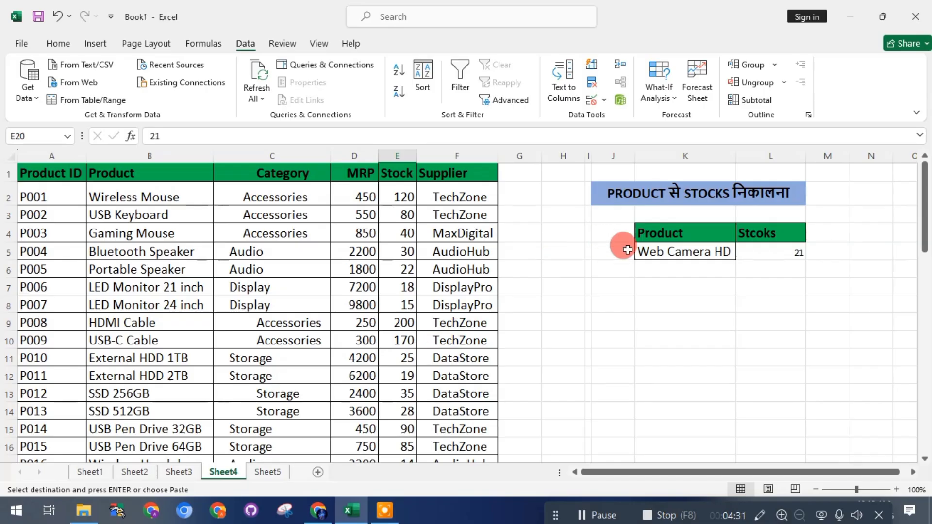
{"action": "left_click", "coordinate": [675, 257]}
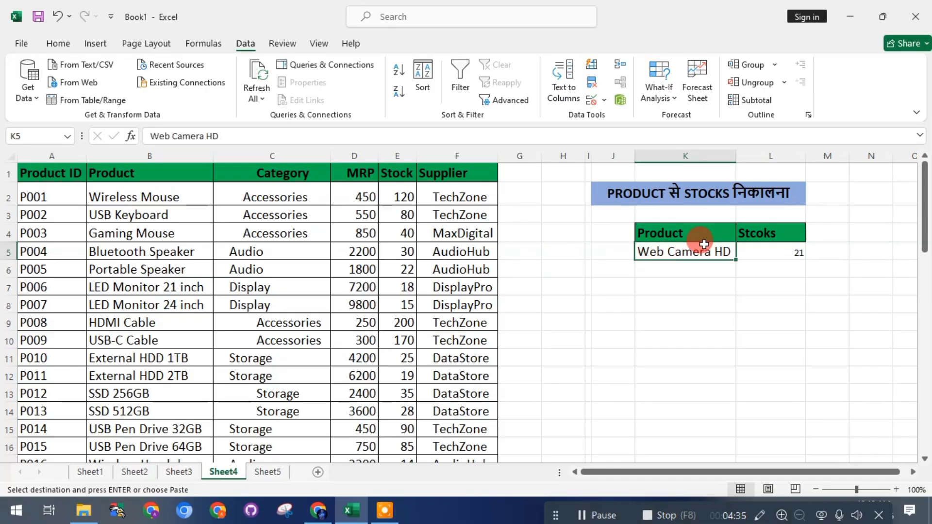
{"action": "left_click", "coordinate": [591, 104]}
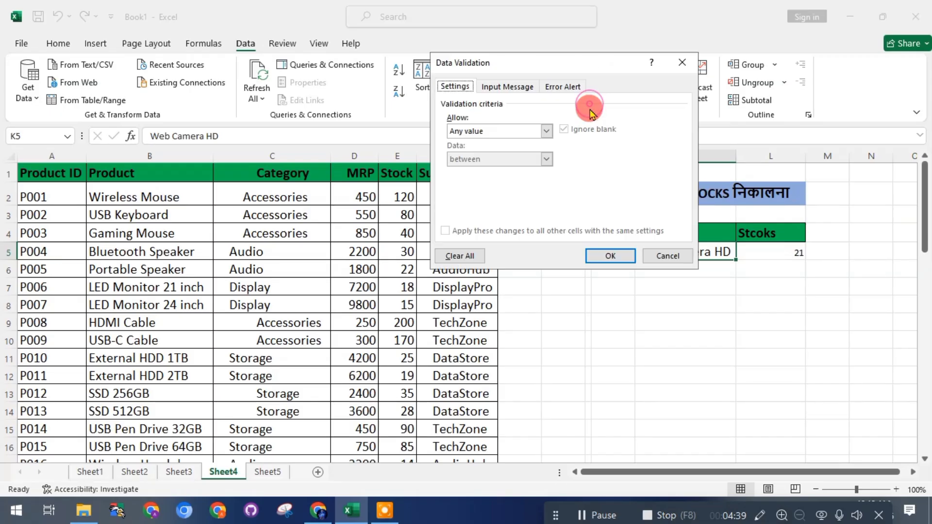
{"action": "left_click", "coordinate": [544, 131]}
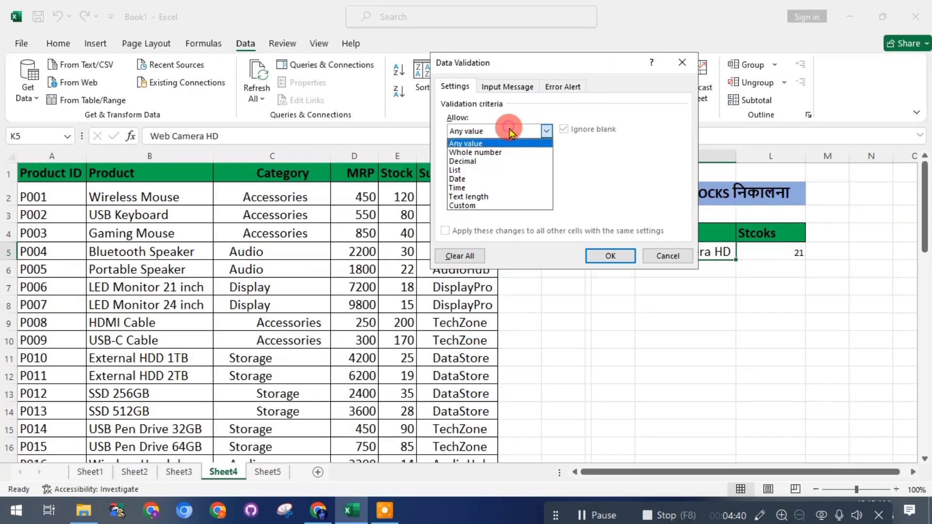
{"action": "left_click", "coordinate": [475, 174]}
{"action": "left_click", "coordinate": [500, 186]}
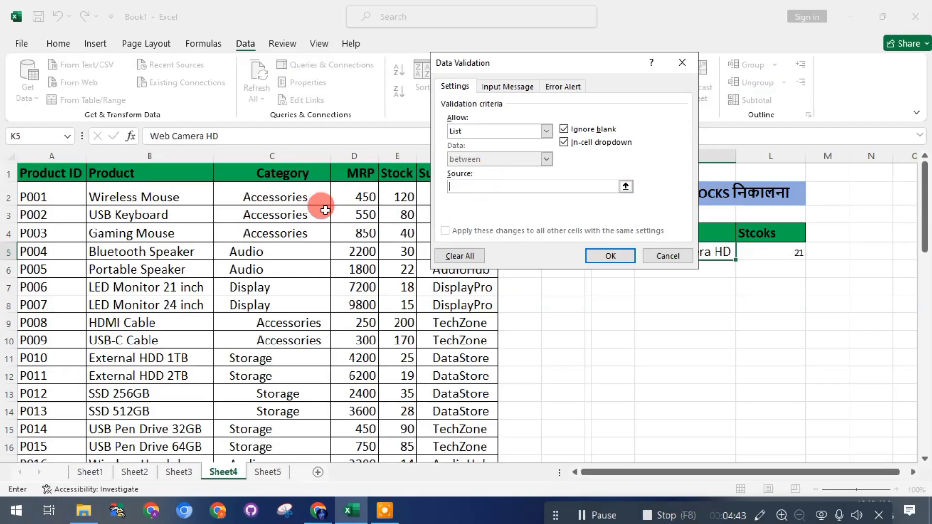
{"action": "left_click", "coordinate": [127, 199]}
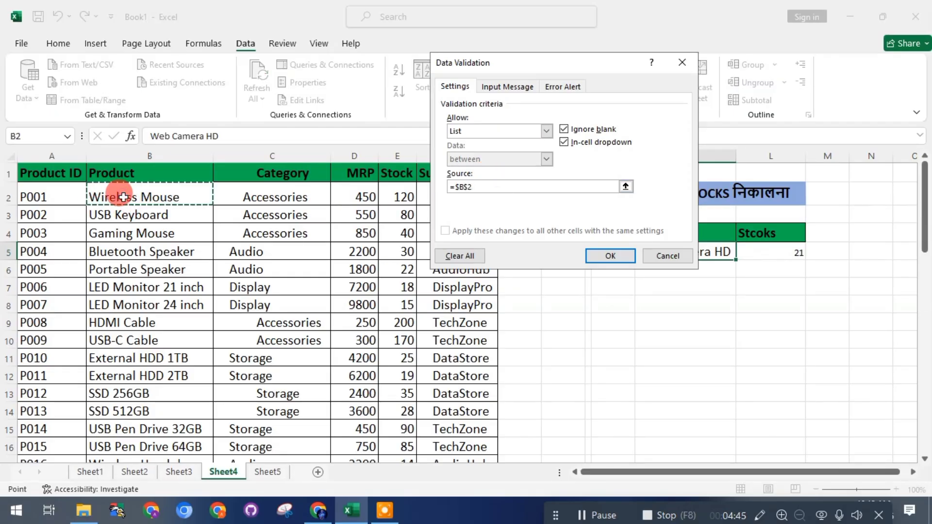
{"action": "key", "text": "ctrl+shift+Down"}
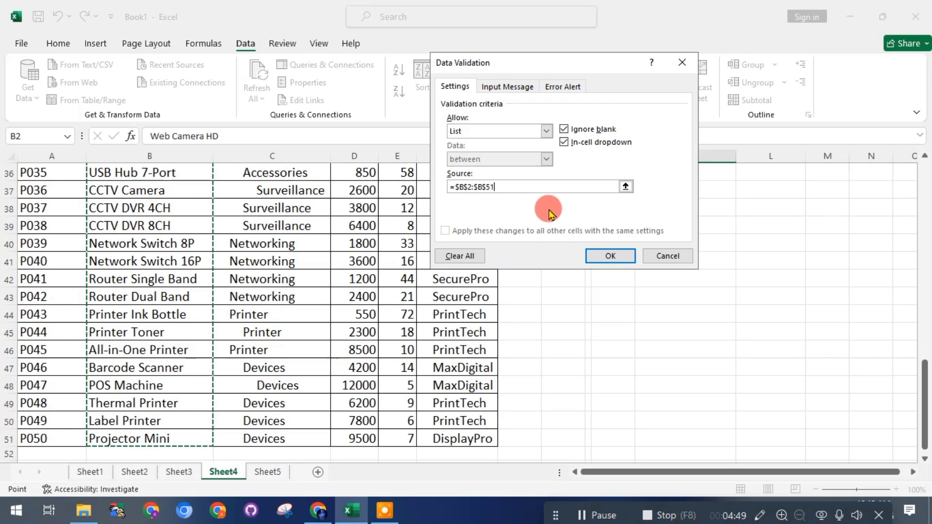
{"action": "left_click", "coordinate": [590, 254]}
{"action": "scroll", "coordinate": [588, 254], "scroll_direction": "up", "scroll_amount": 8}
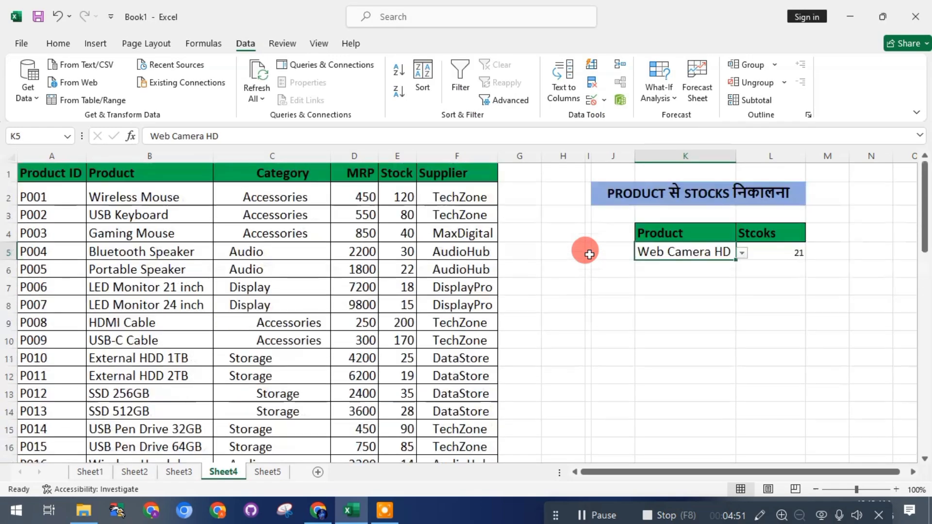
- Choose Laptop Charger from the K5 drop-down list and check the stock formula in L5
{"action": "left_click", "coordinate": [740, 255]}
{"action": "scroll", "coordinate": [668, 291], "scroll_direction": "down", "scroll_amount": 3}
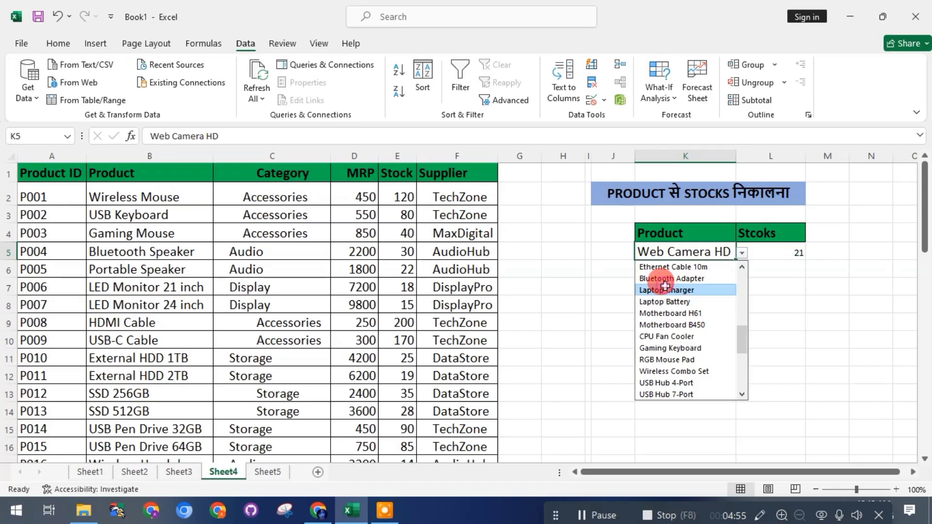
{"action": "left_click", "coordinate": [667, 291]}
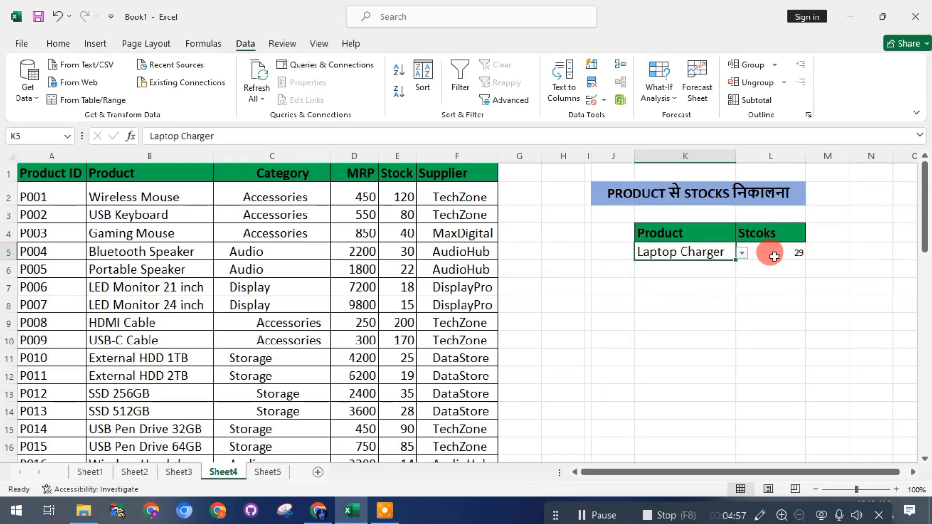
{"action": "left_click", "coordinate": [790, 253]}
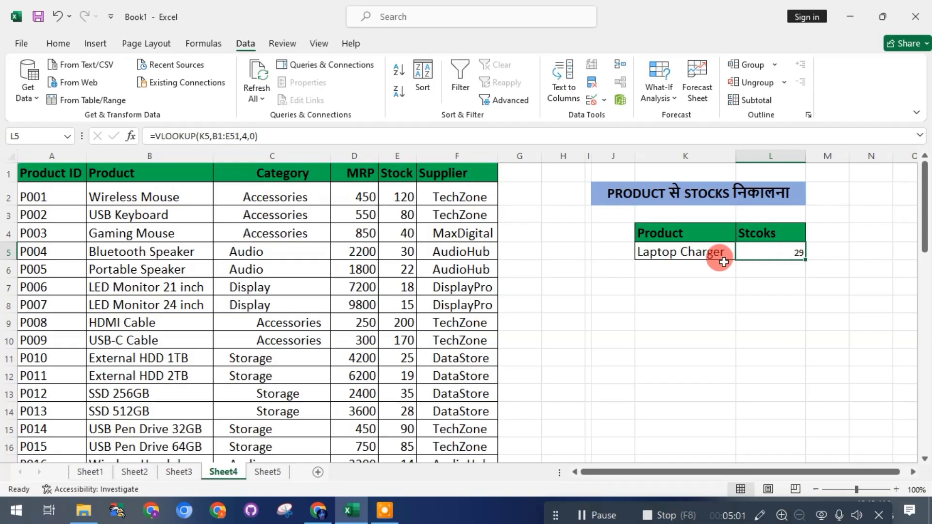
{"action": "left_click", "coordinate": [670, 253]}
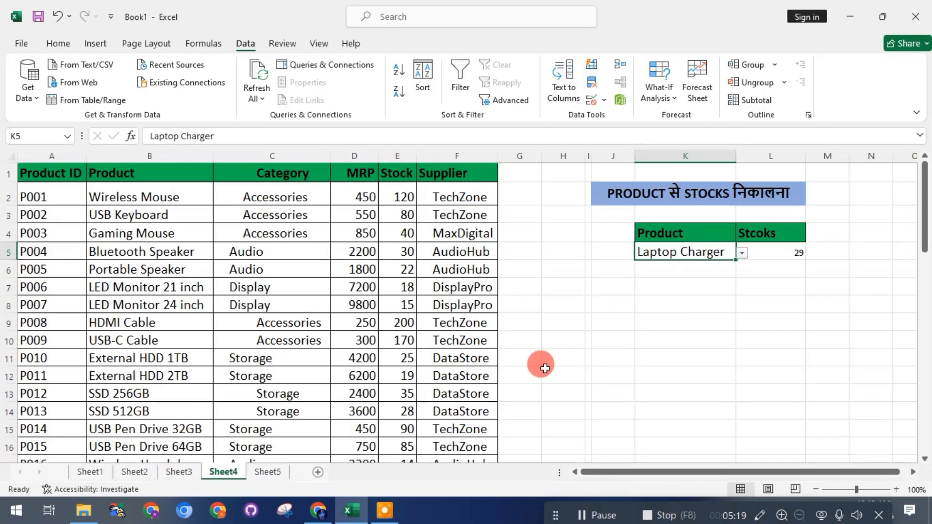
- Start a VLOOKUP formula in the supplier cell L5 on Sheet5 with the Category cell K5 as the lookup value
{"action": "left_click", "coordinate": [270, 471]}
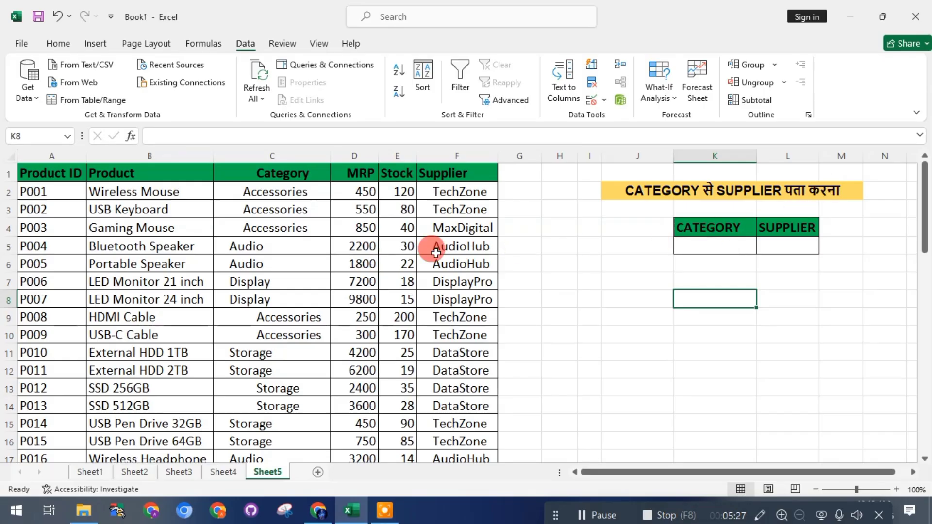
{"action": "left_click", "coordinate": [290, 191]}
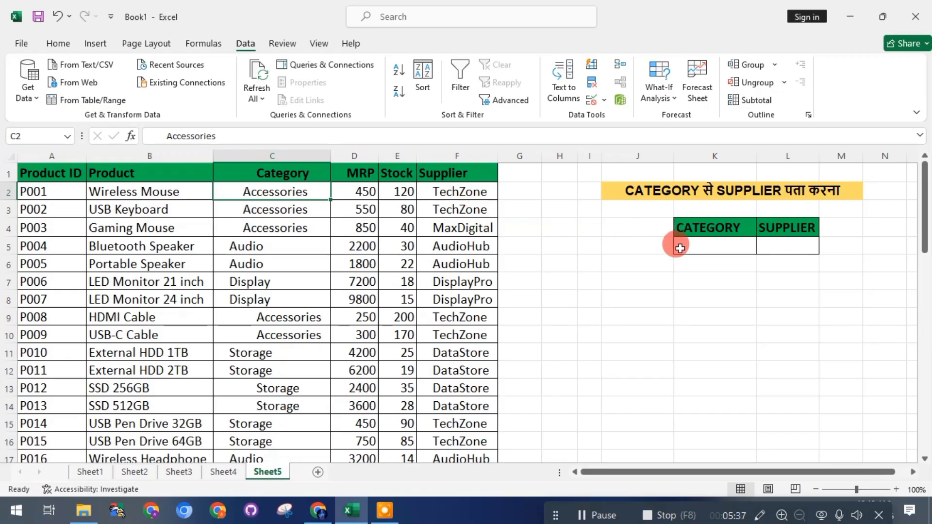
{"action": "double_click", "coordinate": [792, 249]}
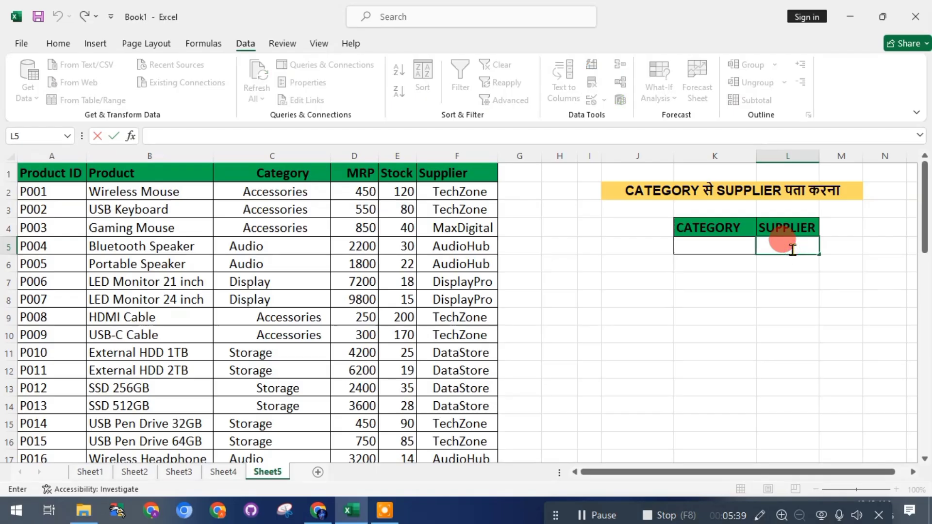
{"action": "type", "text": "=VL"}
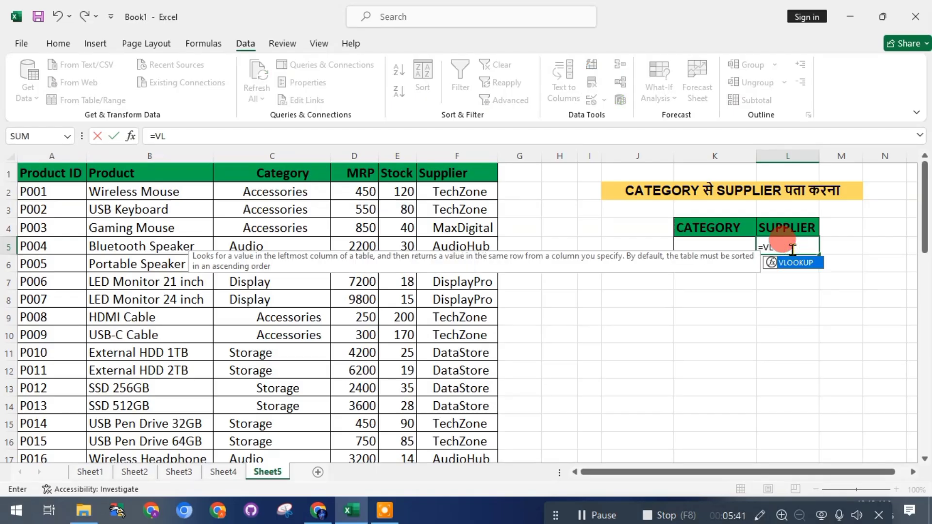
{"action": "key", "text": "Tab"}
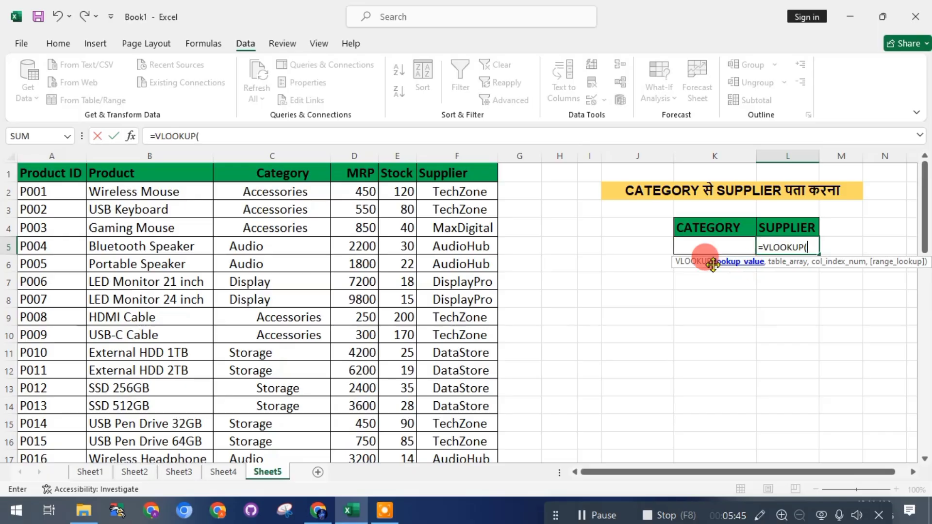
{"action": "left_click", "coordinate": [712, 250]}
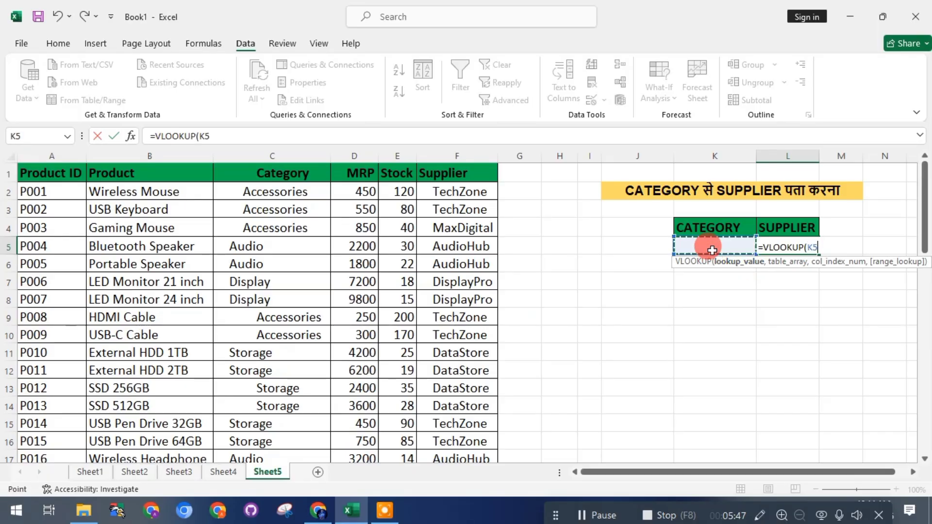
{"action": "type", "text": ","}
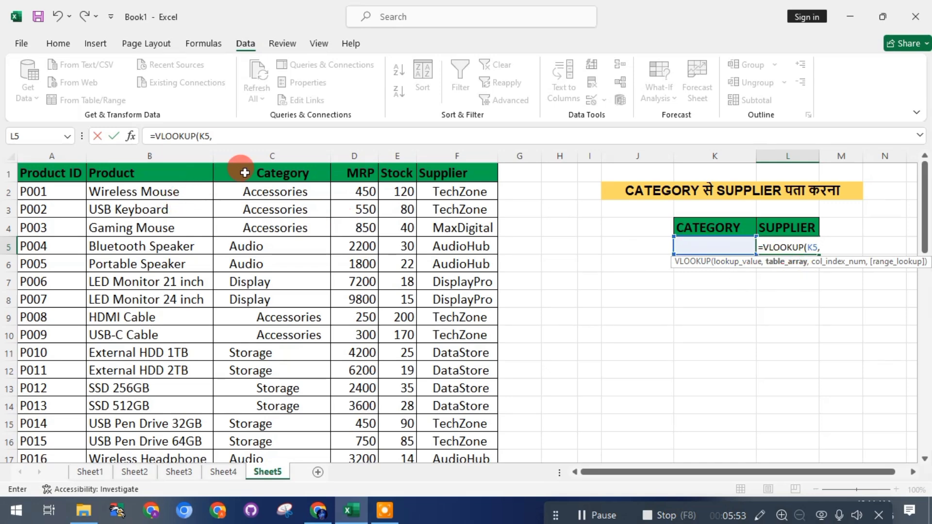
- Complete the L5 formula with the Category through Supplier columns C1:F51 as table array, column index 4 and exact match 0
{"action": "left_click_drag", "start_coordinate": [58, 175], "coordinate": [135, 166]}
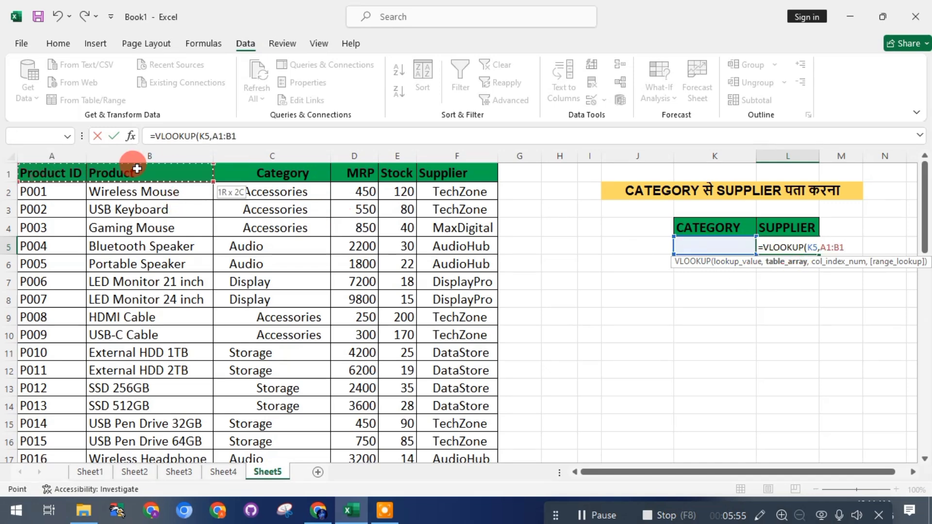
{"action": "left_click_drag", "start_coordinate": [275, 180], "coordinate": [443, 171]}
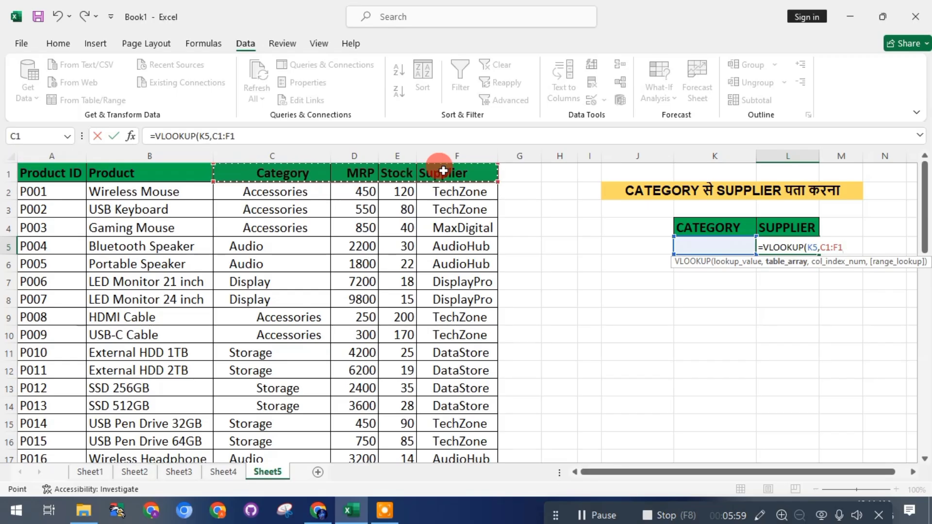
{"action": "key", "text": "ctrl+shift+Down"}
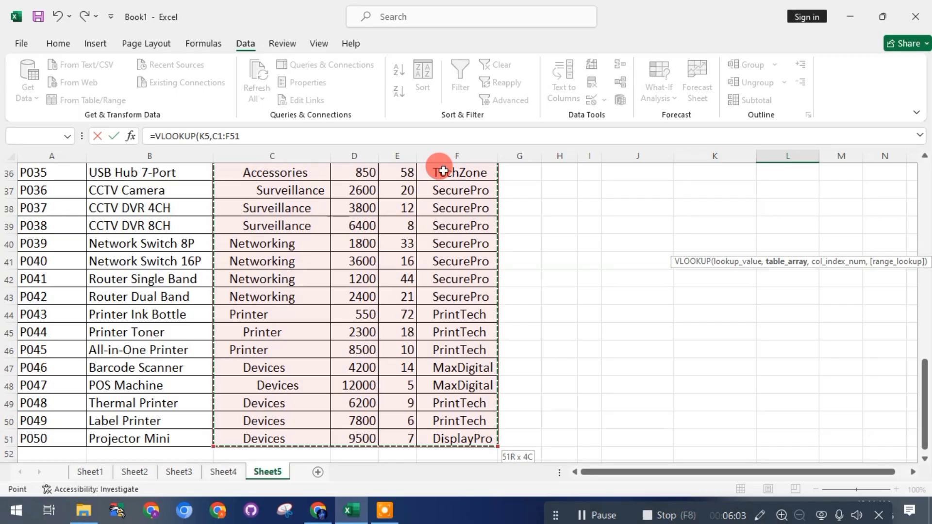
{"action": "type", "text": ","}
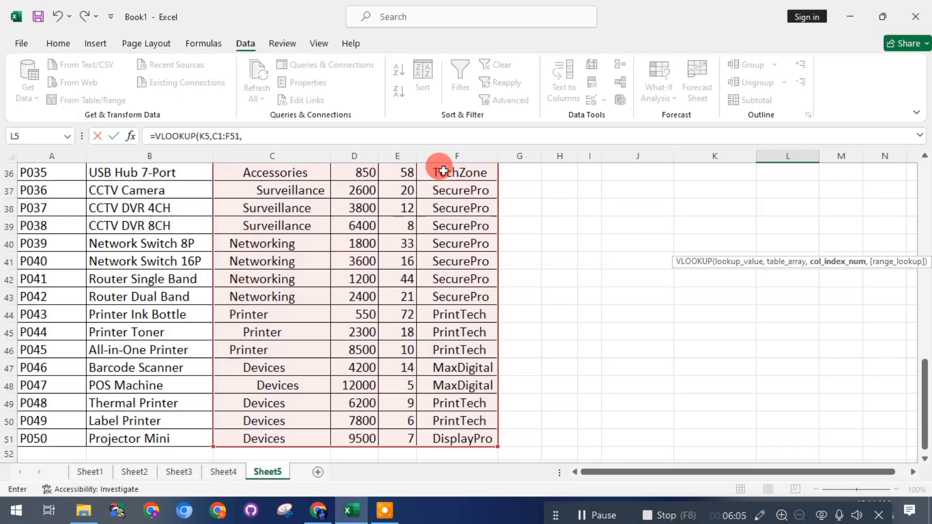
{"action": "scroll", "coordinate": [443, 171], "scroll_direction": "up", "scroll_amount": 12}
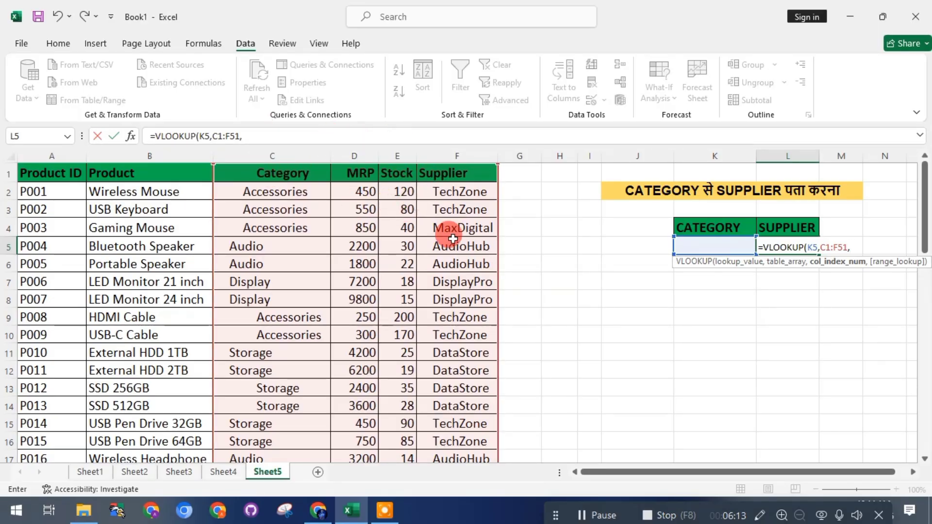
{"action": "type", "text": "4,0"}
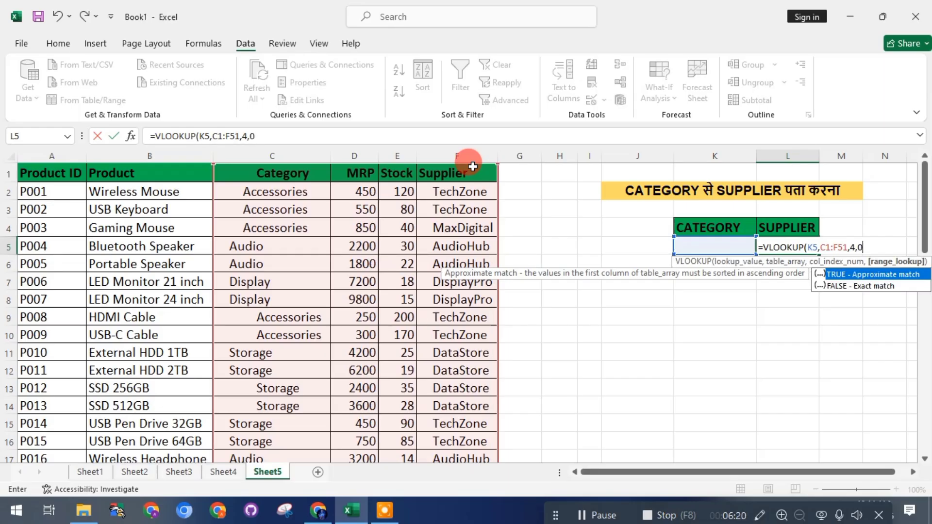
{"action": "key", "text": "Return"}
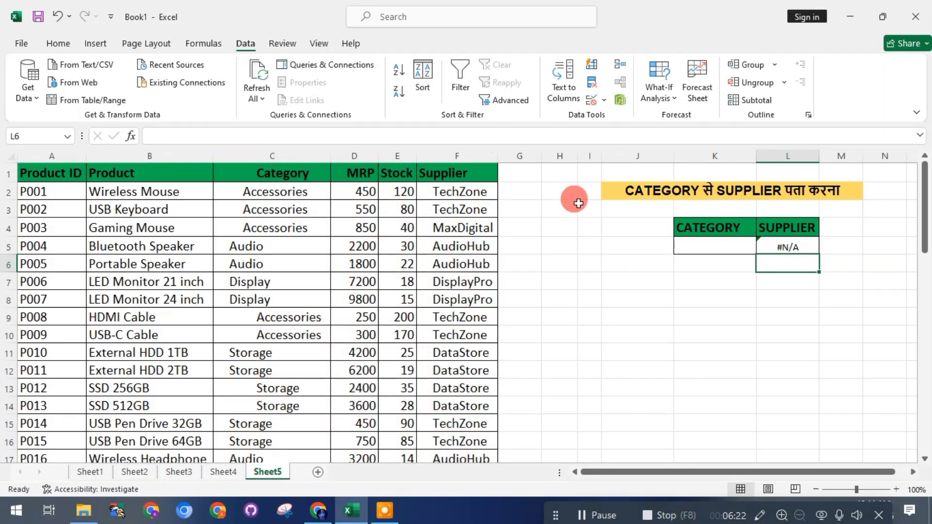
- Copy the category Audio from C5 into the Category cell K5
{"action": "left_click", "coordinate": [720, 248]}
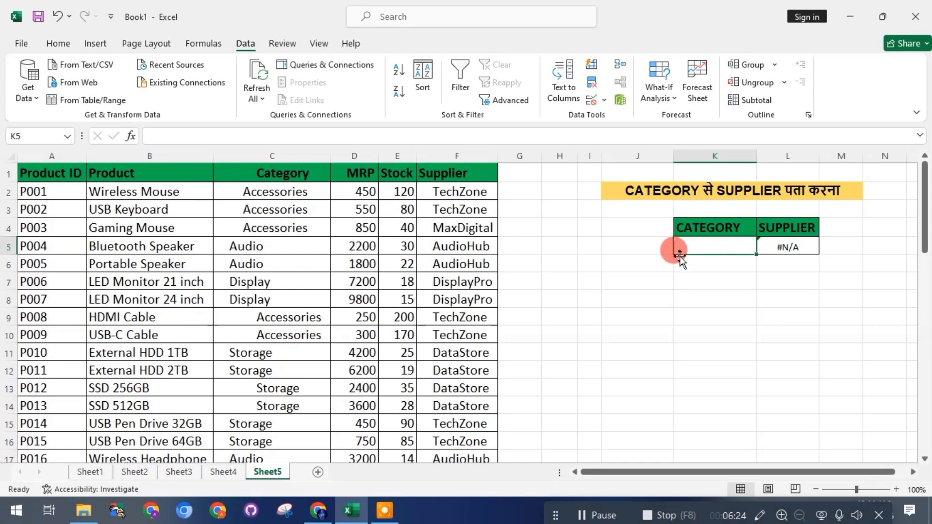
{"action": "left_click", "coordinate": [272, 251]}
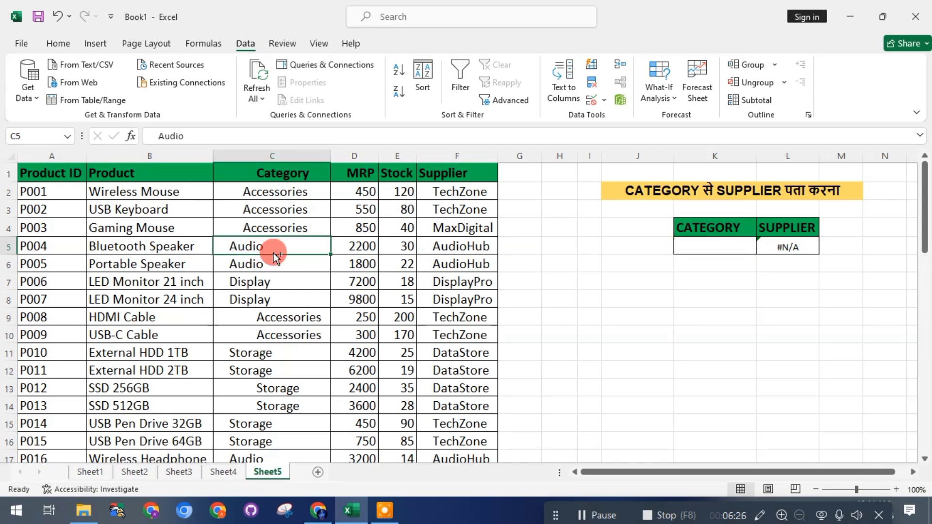
{"action": "key", "text": "ctrl+c"}
{"action": "left_click", "coordinate": [690, 241]}
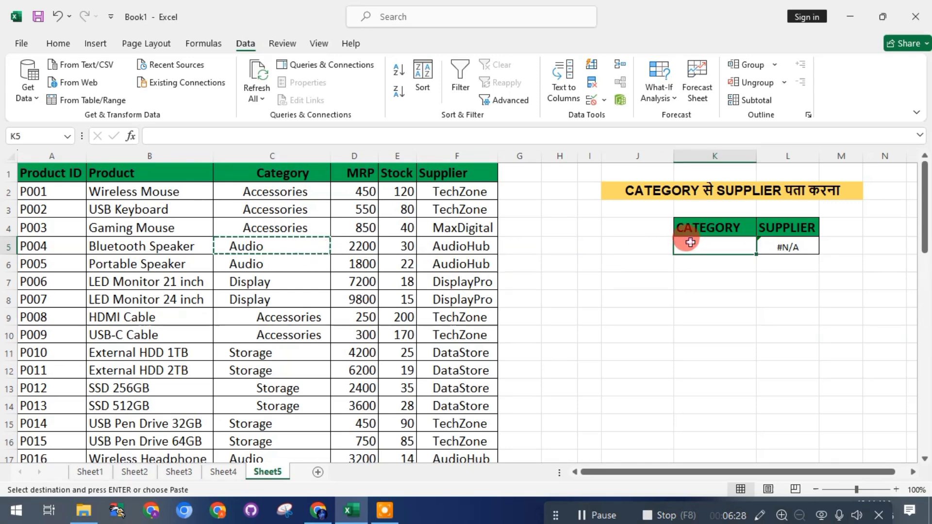
{"action": "key", "text": "ctrl+v"}
{"action": "left_click", "coordinate": [724, 298]}
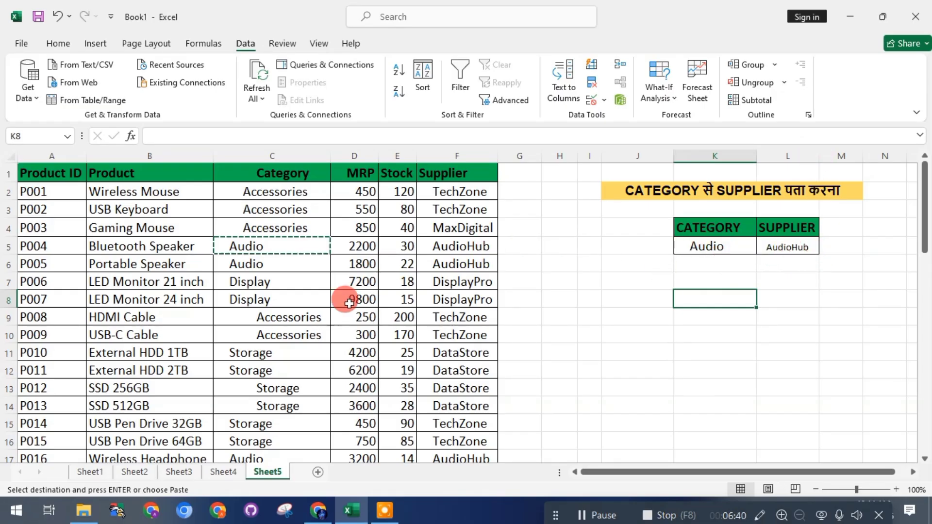
- Replace the category in K5 with Display copied from C8, and compare the returned supplier with row 8
{"action": "left_click", "coordinate": [257, 301]}
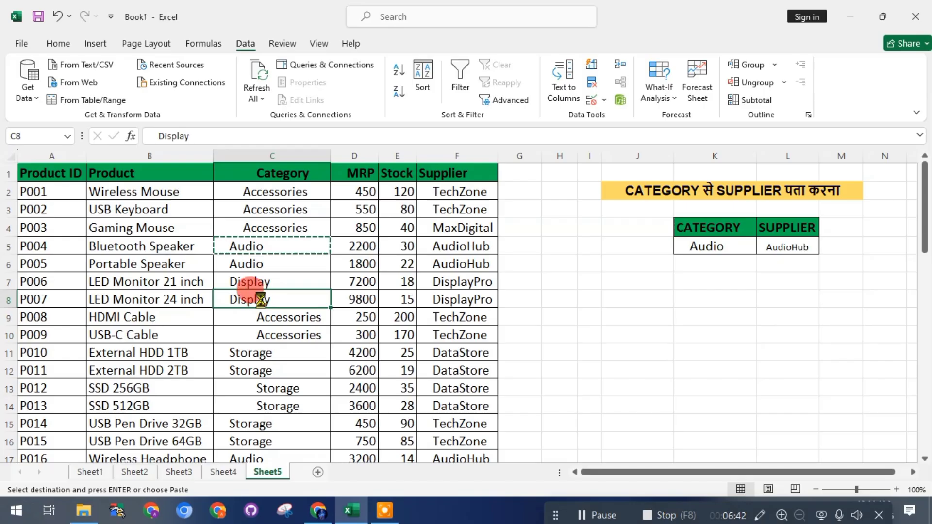
{"action": "key", "text": "ctrl+c"}
{"action": "left_click", "coordinate": [743, 249]}
{"action": "key", "text": "ctrl+v"}
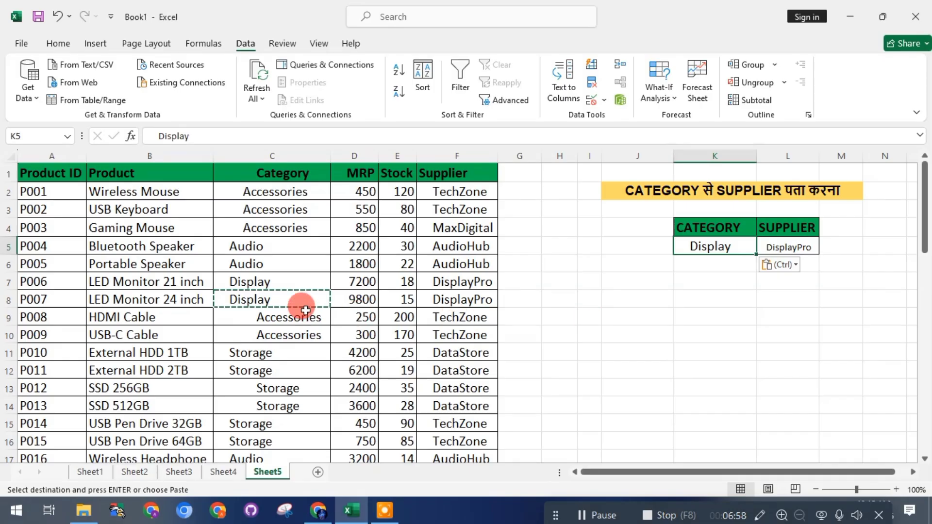
{"action": "left_click_drag", "start_coordinate": [303, 299], "coordinate": [468, 297]}
{"action": "left_click", "coordinate": [660, 363]}
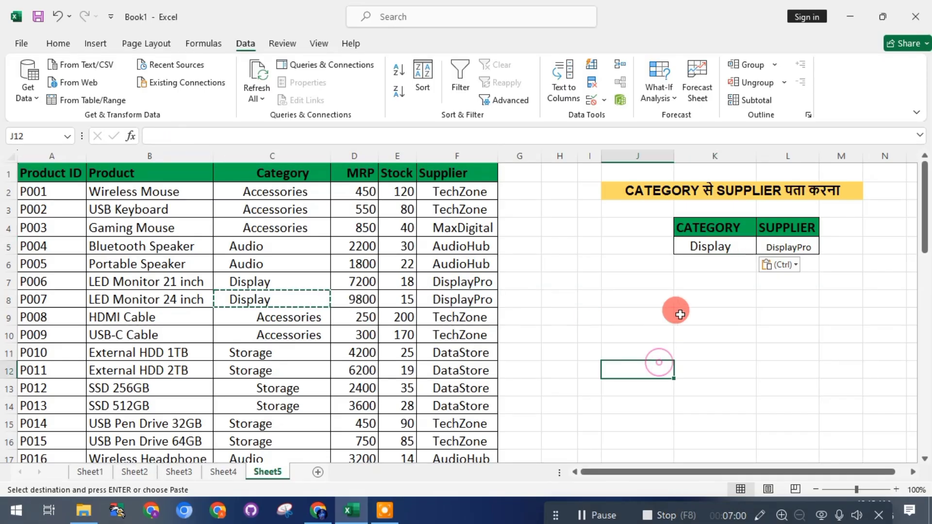
- Add a list data validation to the Category cell K5 with the category entries C2:C51 as source
{"action": "left_click", "coordinate": [712, 250]}
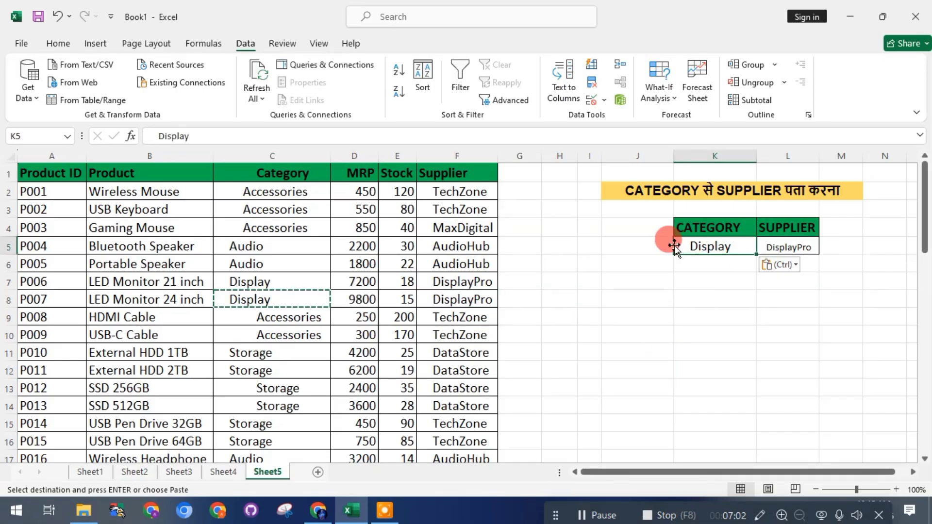
{"action": "left_click", "coordinate": [572, 91]}
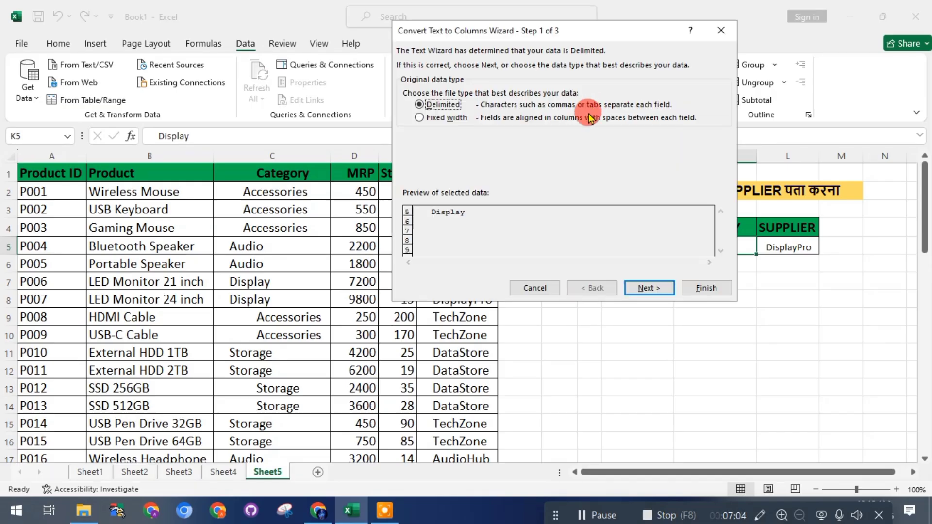
{"action": "left_click", "coordinate": [534, 288]}
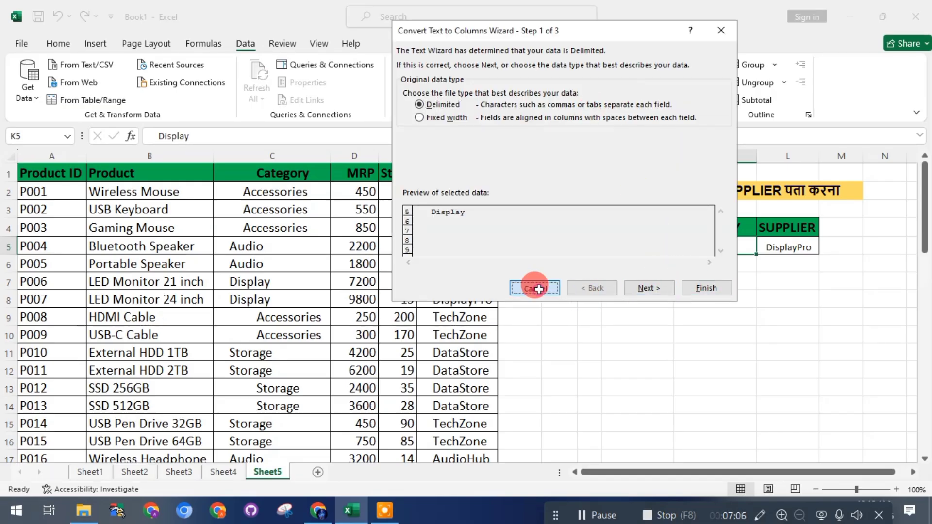
{"action": "left_click", "coordinate": [591, 103]}
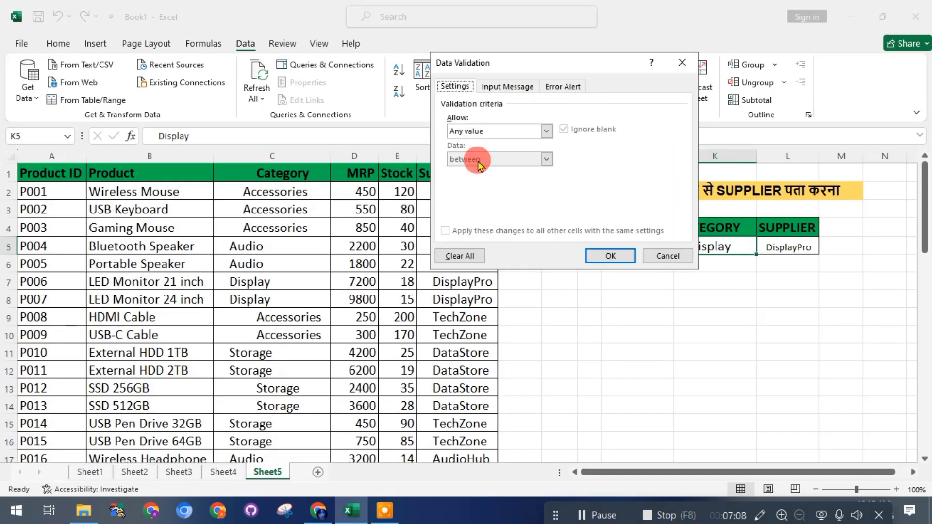
{"action": "left_click", "coordinate": [546, 131]}
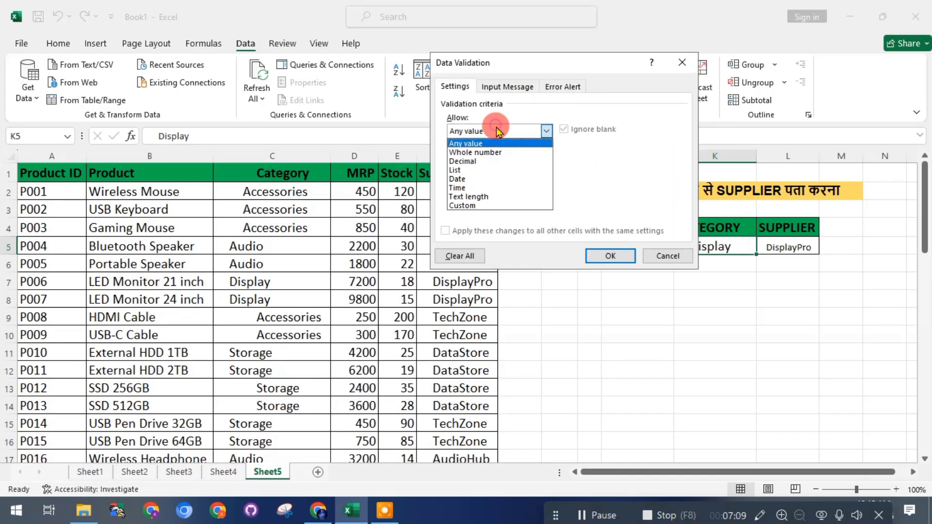
{"action": "left_click", "coordinate": [455, 170]}
{"action": "left_click", "coordinate": [488, 187]}
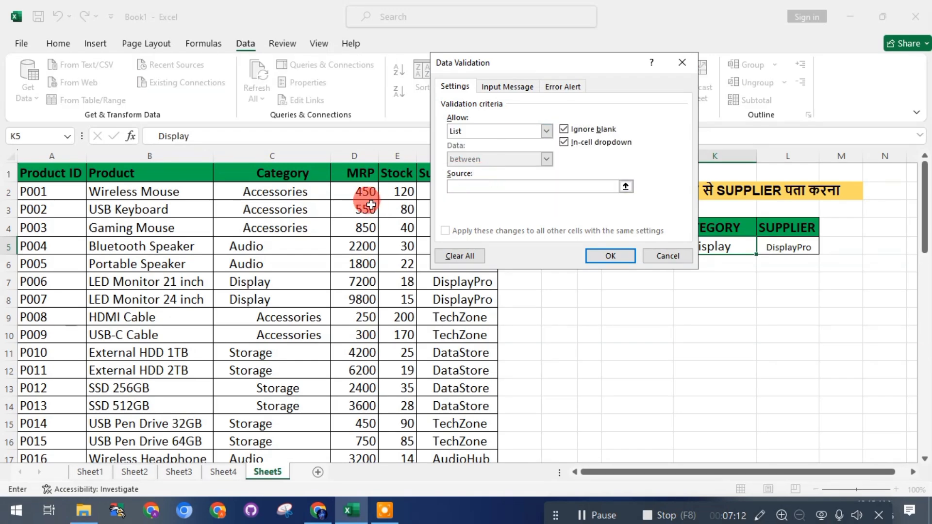
{"action": "left_click", "coordinate": [301, 193]}
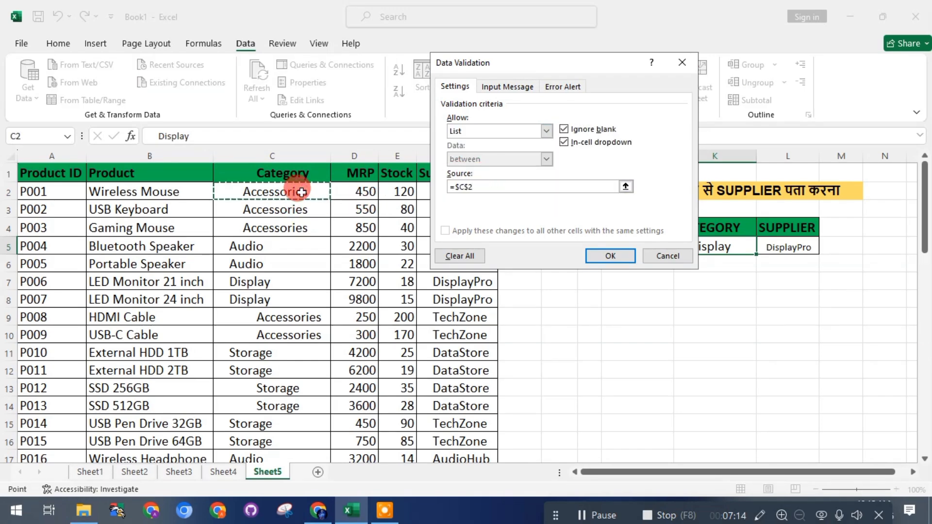
{"action": "key", "text": "ctrl+shift+Down"}
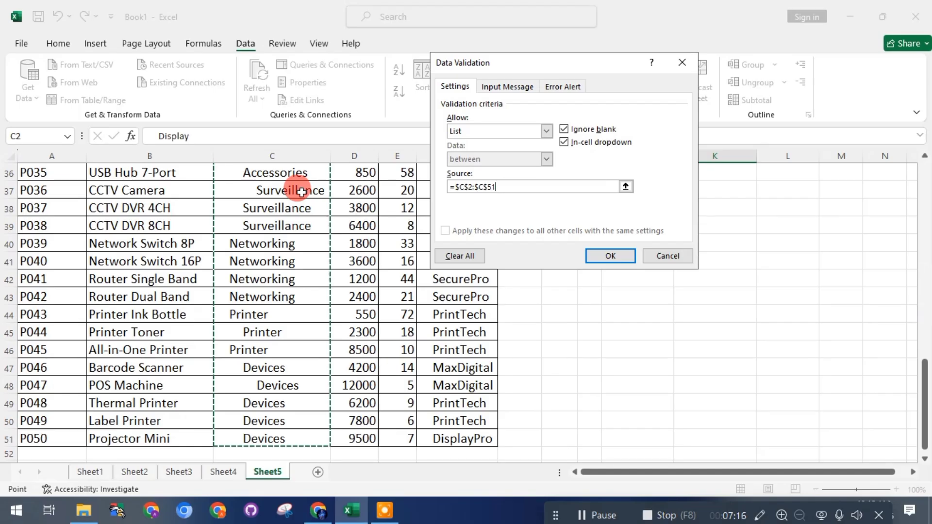
{"action": "left_click", "coordinate": [602, 256]}
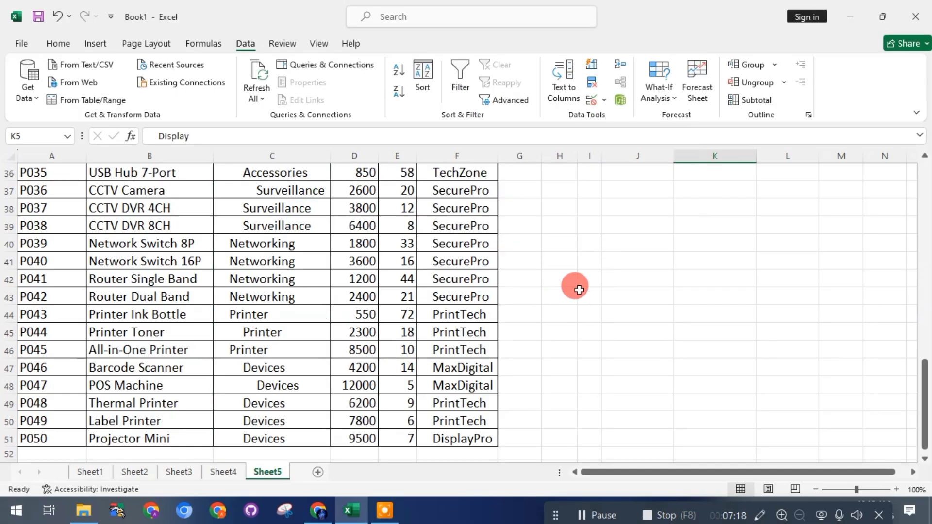
- Pick Audio from the drop-down list in the Category cell K5 to test the supplier lookup
{"action": "scroll", "coordinate": [578, 290], "scroll_direction": "up", "scroll_amount": 12}
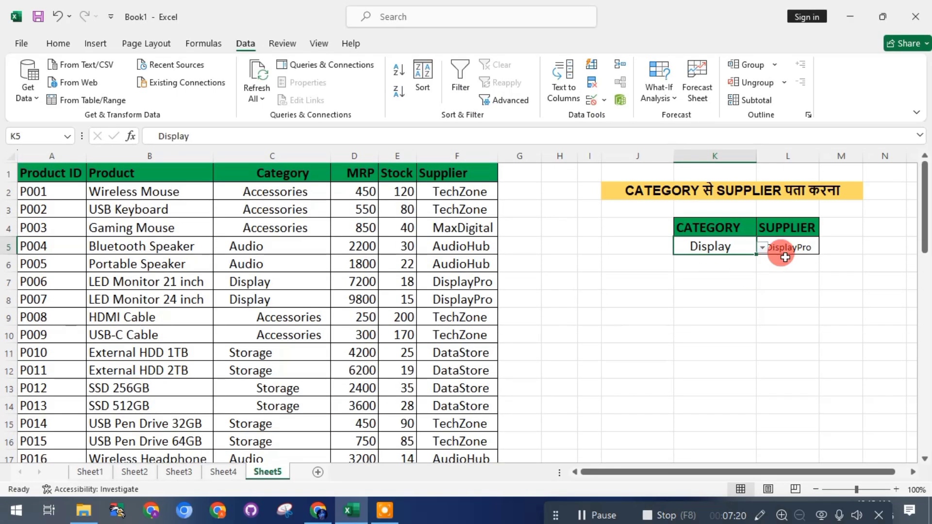
{"action": "left_click", "coordinate": [762, 248]}
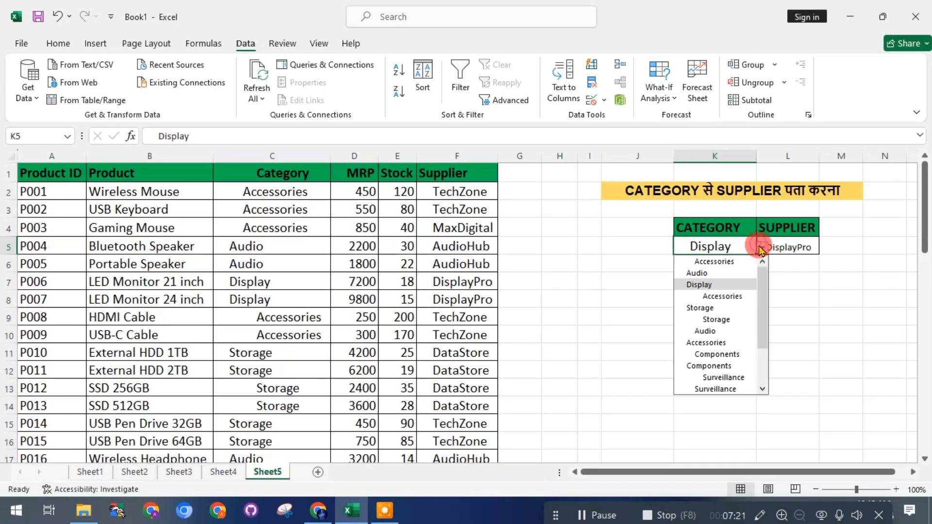
{"action": "left_click", "coordinate": [706, 331]}
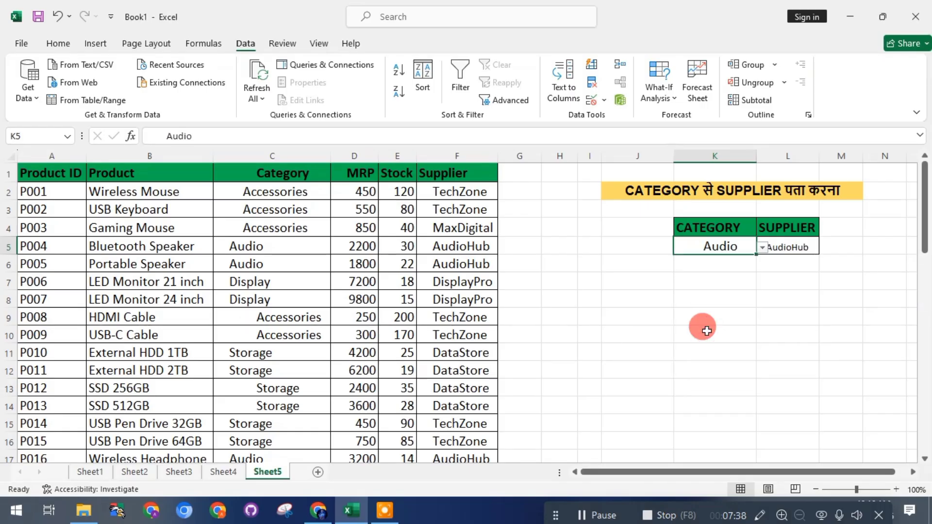
- Pick Surveillance from the drop-down list in K5 and autofit column K to the entry's width
{"action": "left_click", "coordinate": [760, 248]}
{"action": "scroll", "coordinate": [714, 327], "scroll_direction": "down", "scroll_amount": 2}
{"action": "left_click", "coordinate": [711, 330]}
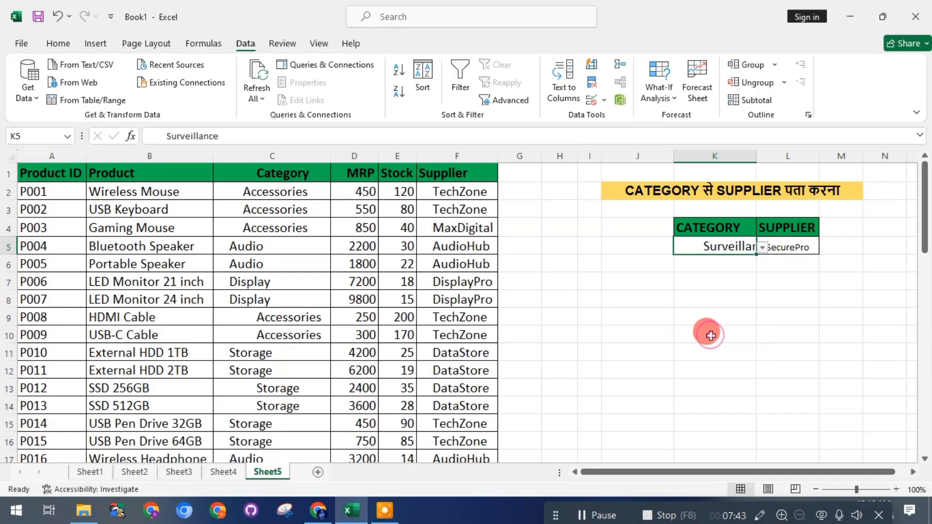
{"action": "left_click", "coordinate": [808, 272]}
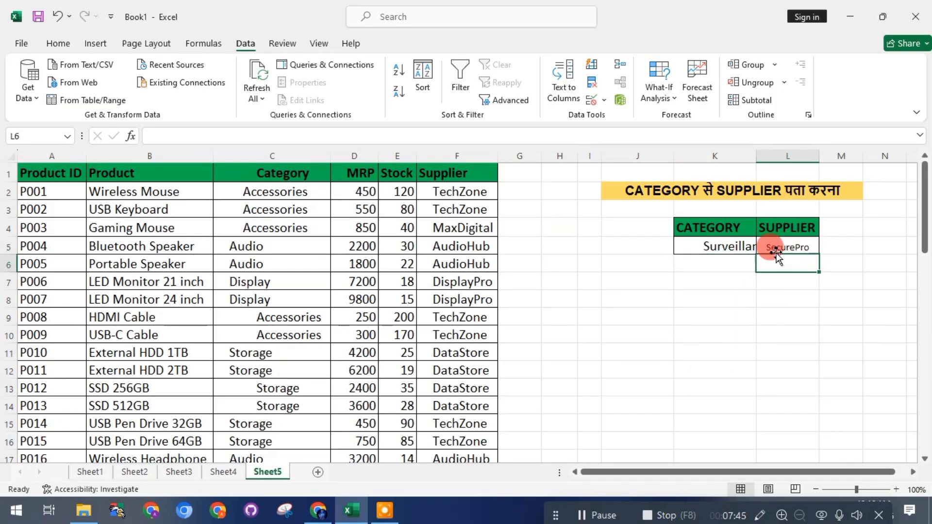
{"action": "double_click", "coordinate": [755, 156]}
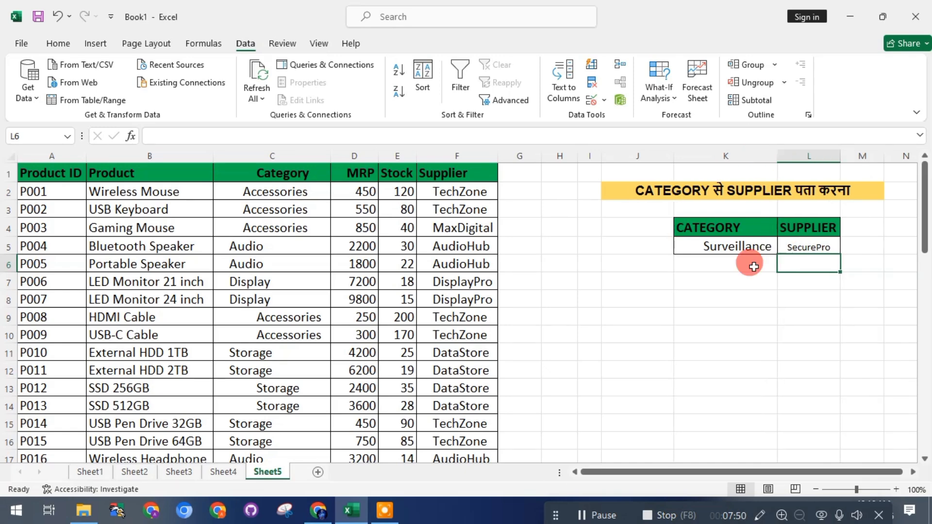